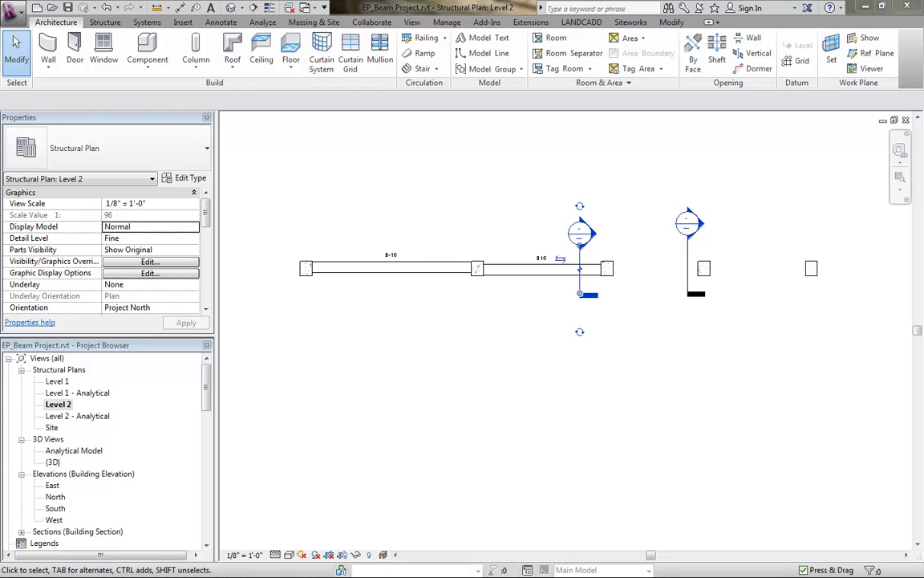
- Go to Section 5, review concrete beam B16's type properties, then close that view
{"action": "left_click", "coordinate": [584, 293]}
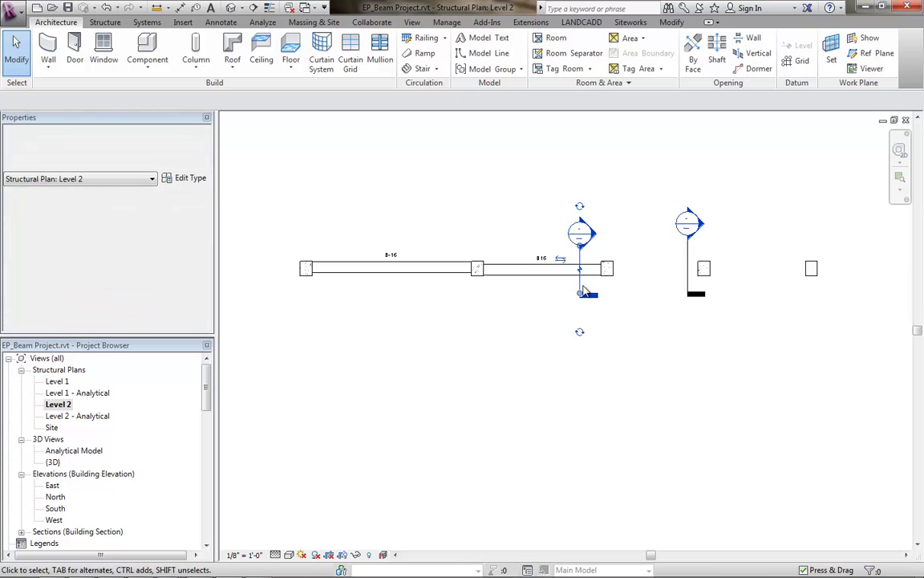
{"action": "right_click", "coordinate": [584, 291]}
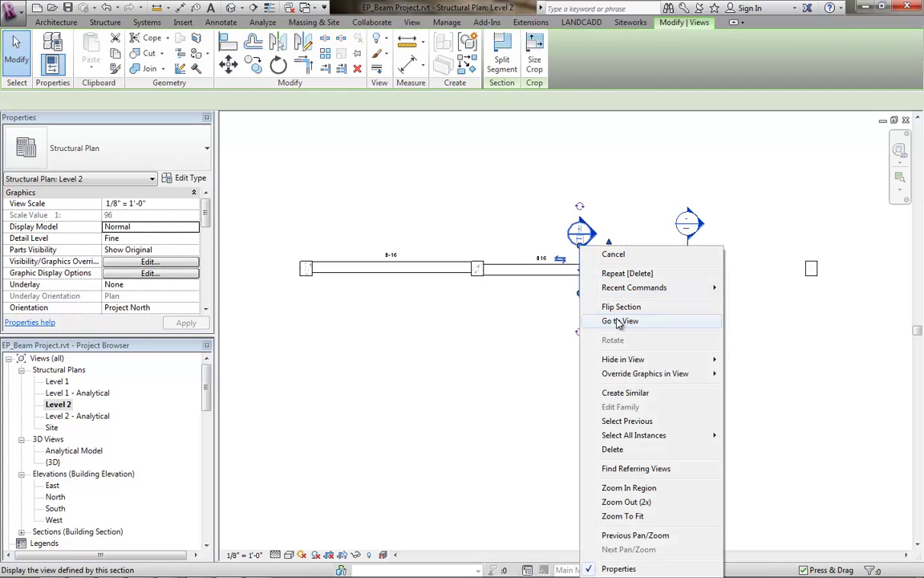
{"action": "left_click", "coordinate": [619, 322]}
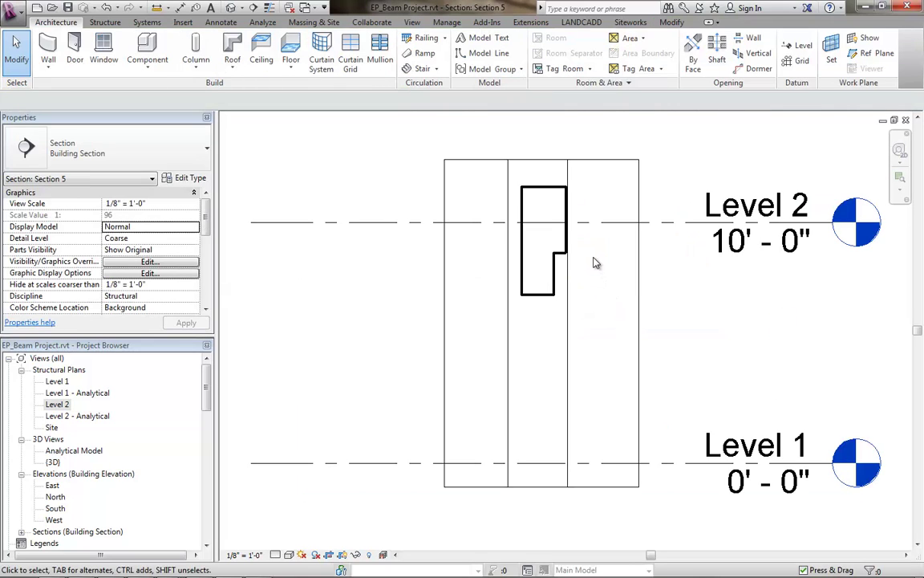
{"action": "scroll", "coordinate": [566, 263], "scroll_direction": "up", "scroll_amount": 1}
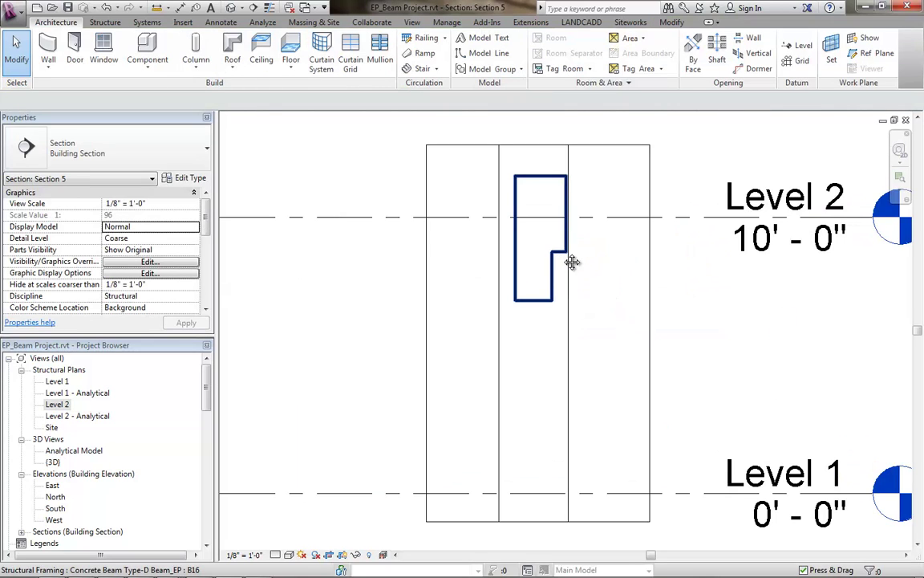
{"action": "scroll", "coordinate": [553, 309], "scroll_direction": "up", "scroll_amount": 2}
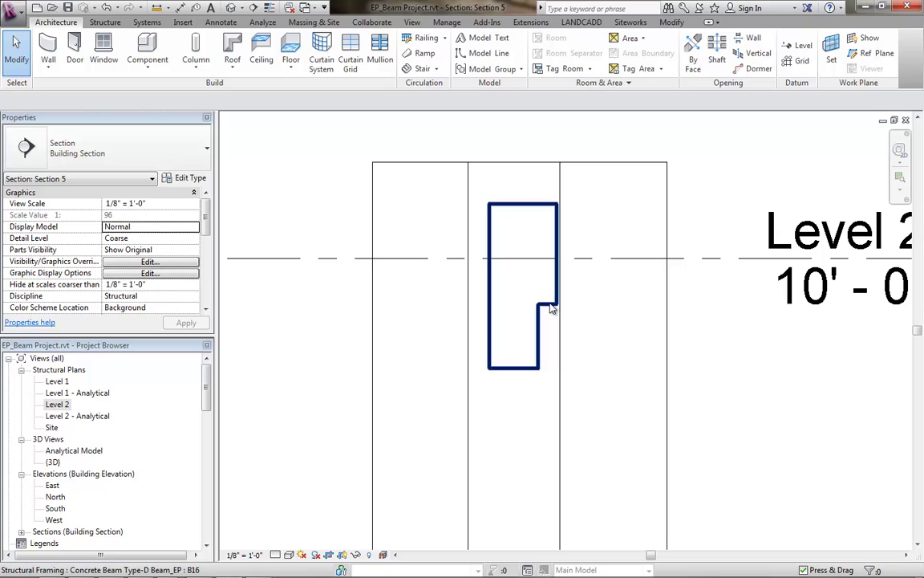
{"action": "left_click", "coordinate": [562, 308]}
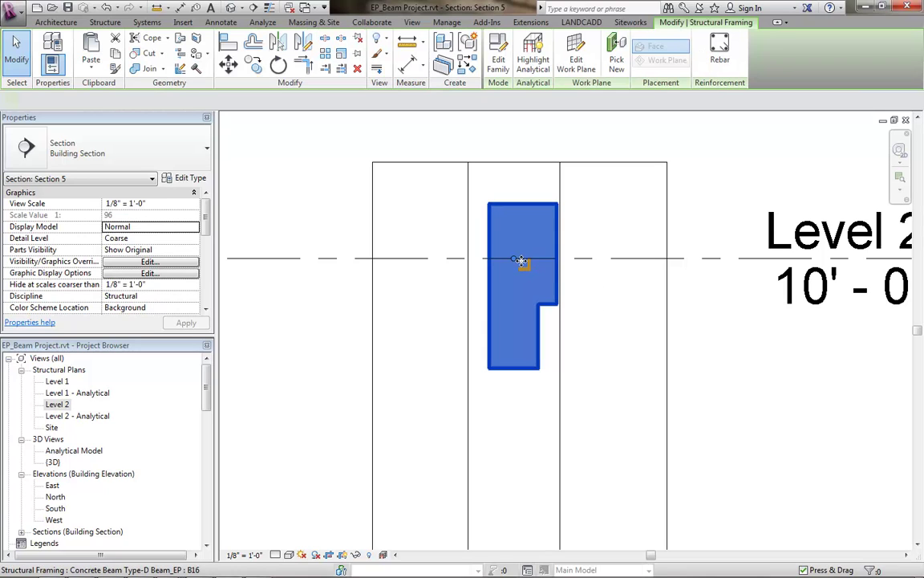
{"action": "left_click", "coordinate": [193, 178]}
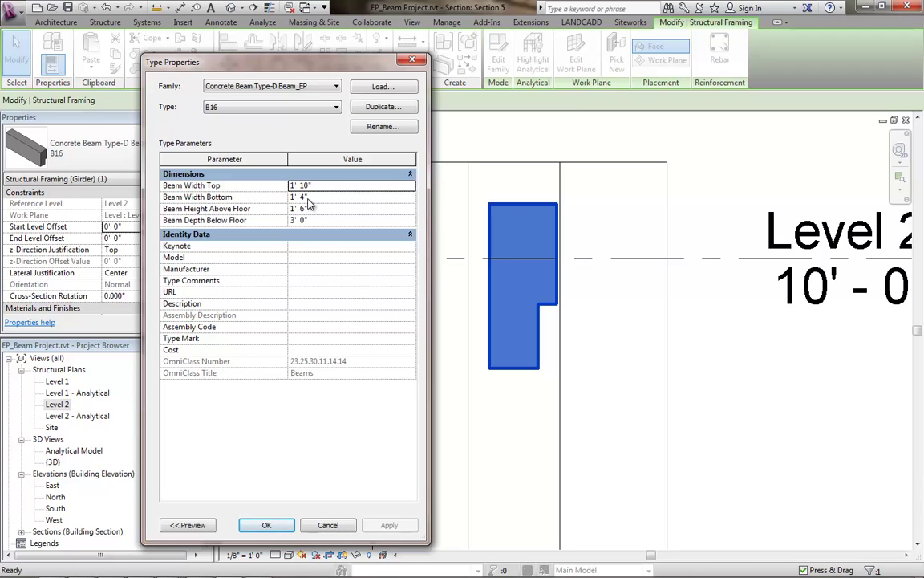
{"action": "left_click", "coordinate": [267, 523]}
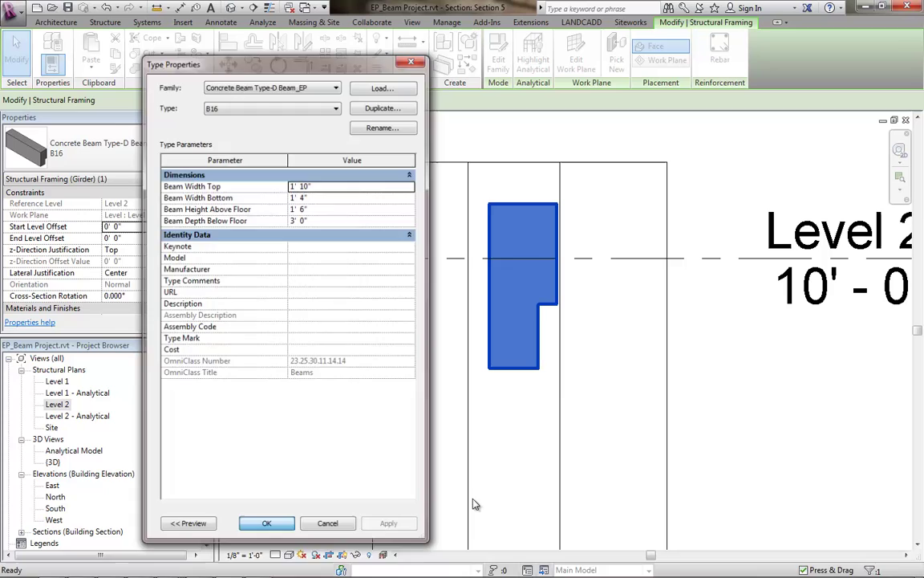
{"action": "key", "text": "Escape"}
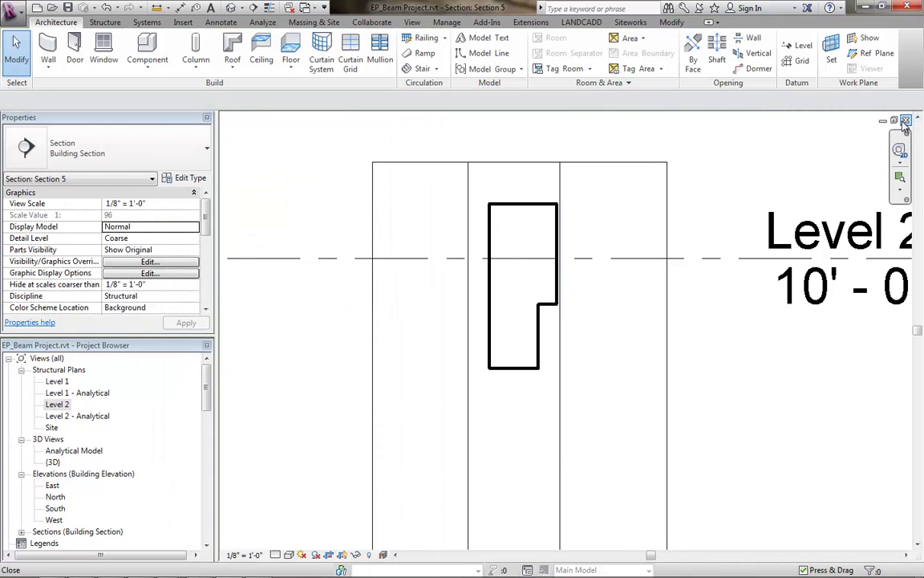
{"action": "left_click", "coordinate": [905, 122]}
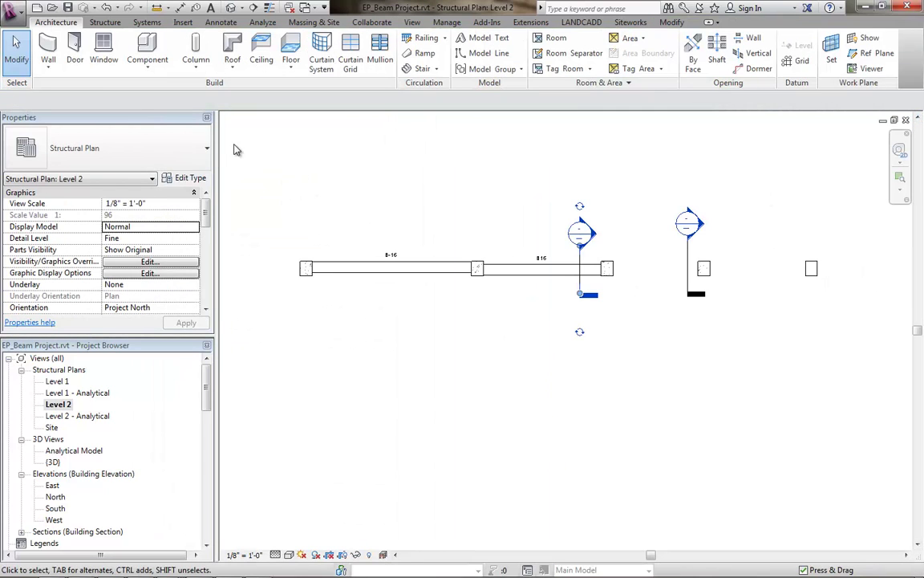
- Create a new family from the Structural Framing - Beams and Braces.rft template
{"action": "left_click", "coordinate": [14, 14]}
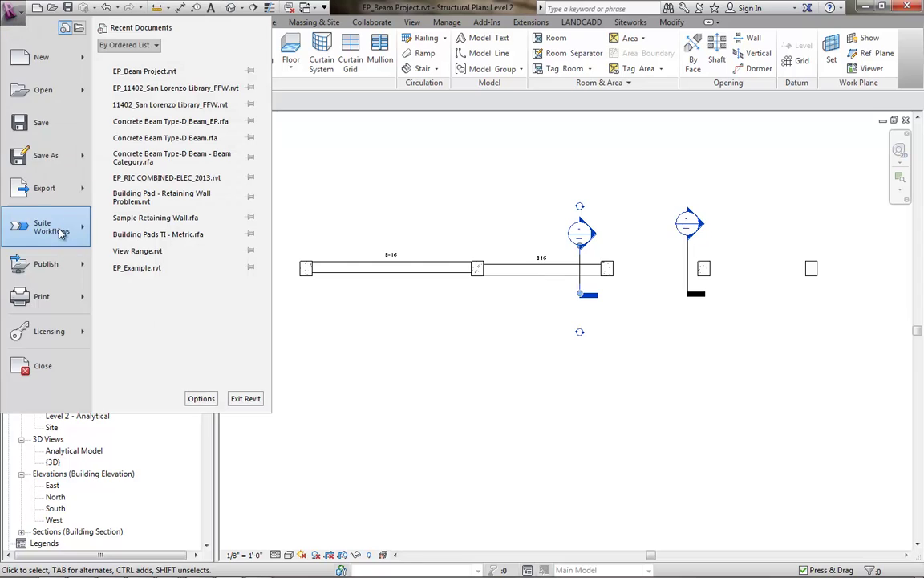
{"action": "key", "text": "Escape"}
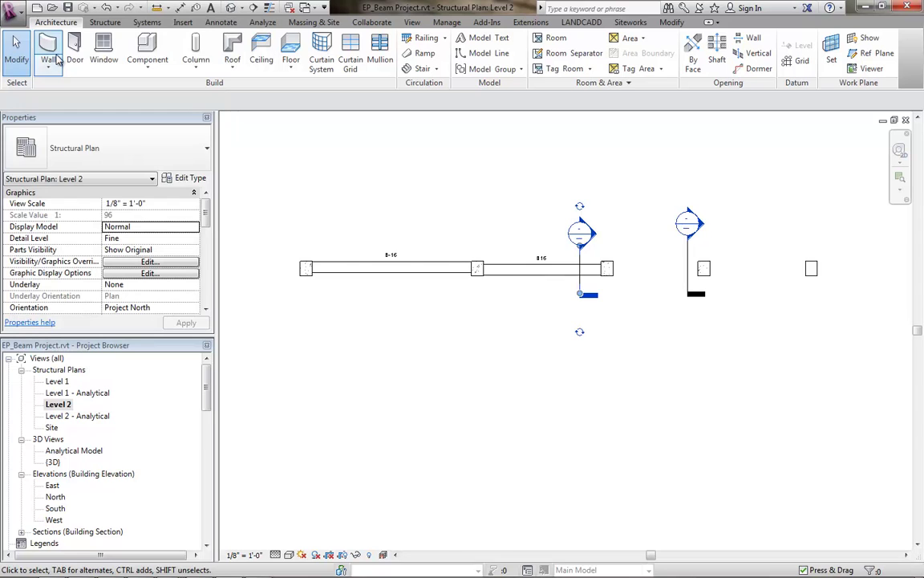
{"action": "left_click", "coordinate": [350, 254]}
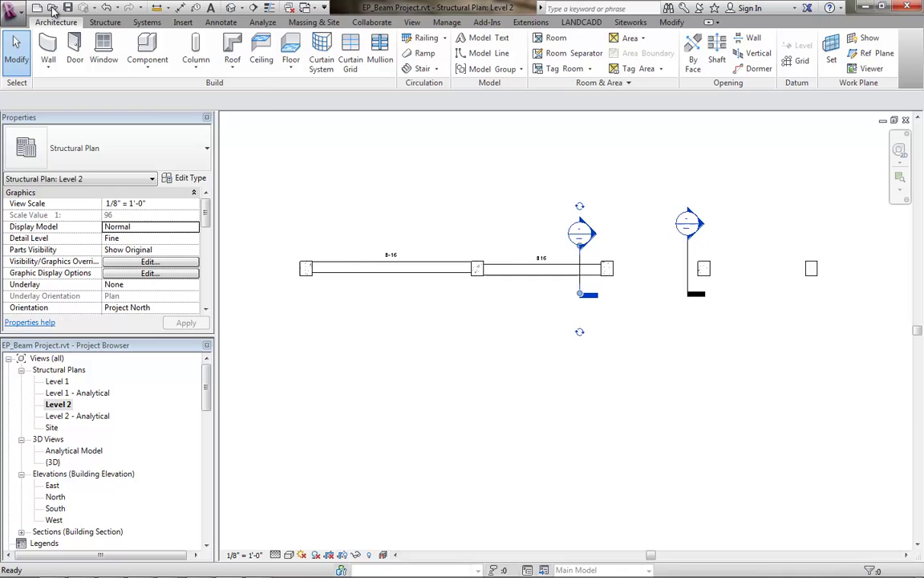
{"action": "left_click", "coordinate": [23, 10]}
{"action": "mouse_move", "coordinate": [65, 56]}
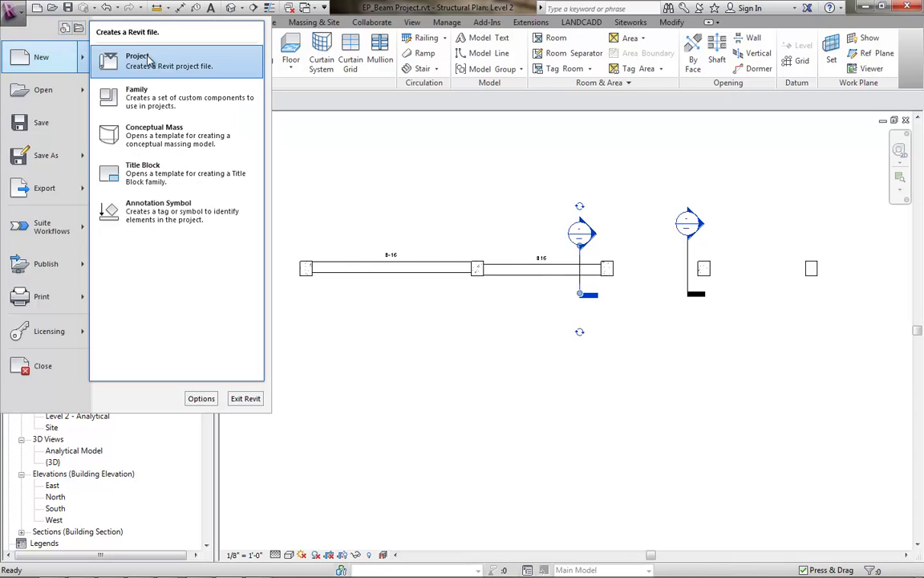
{"action": "left_click", "coordinate": [138, 94]}
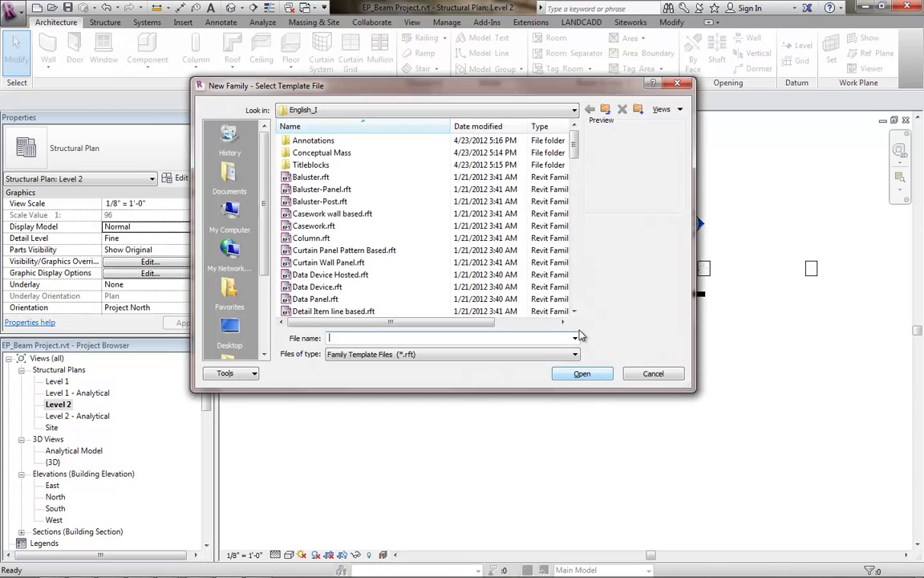
{"action": "left_click_drag", "start_coordinate": [575, 141], "coordinate": [570, 282]}
{"action": "left_click", "coordinate": [440, 252]}
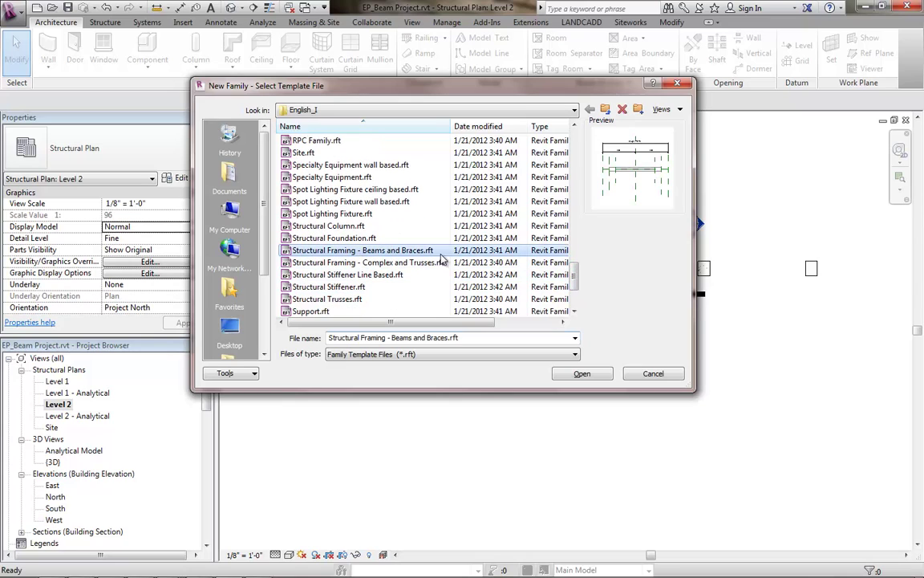
{"action": "left_click", "coordinate": [568, 376]}
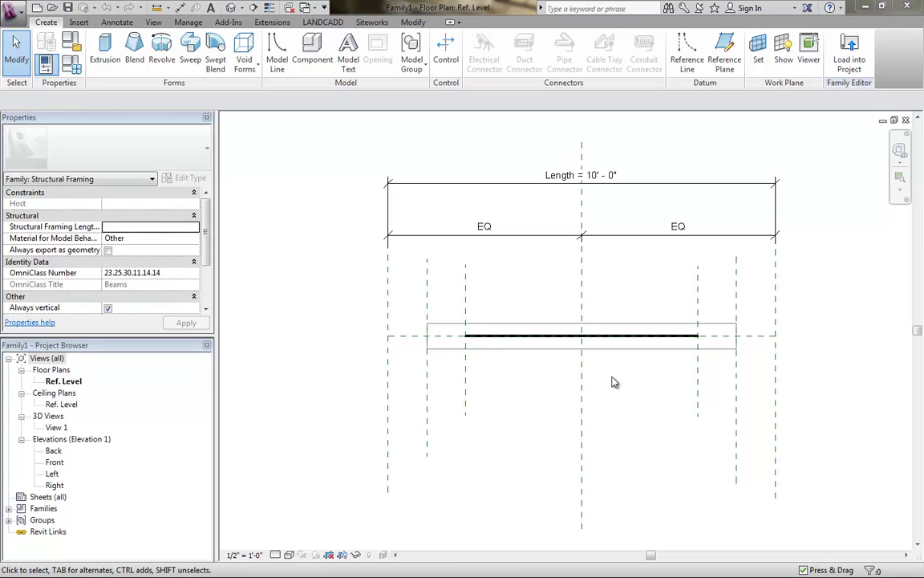
- In the Left elevation, zoom in and turn off Defines Origin for the Center El. reference plane
{"action": "double_click", "coordinate": [53, 473]}
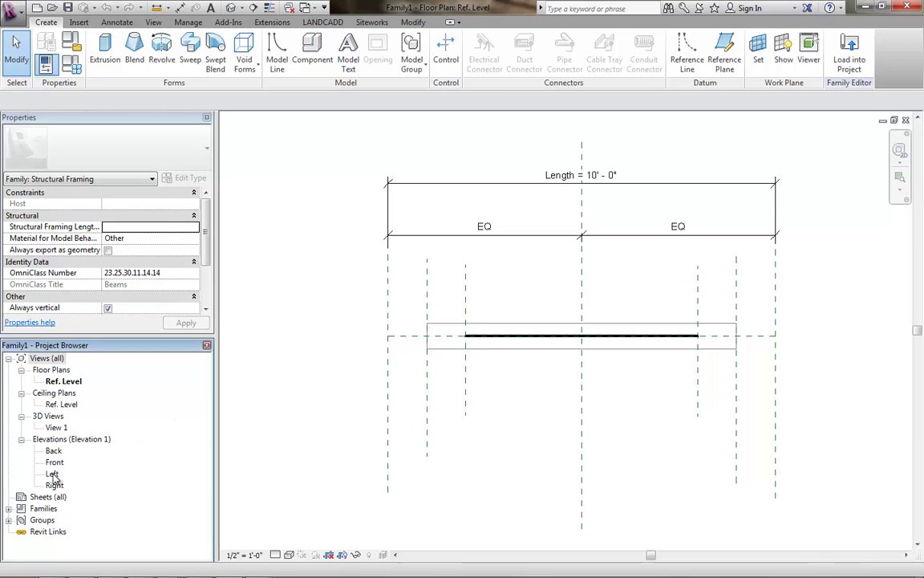
{"action": "scroll", "coordinate": [494, 447], "scroll_direction": "up", "scroll_amount": 5}
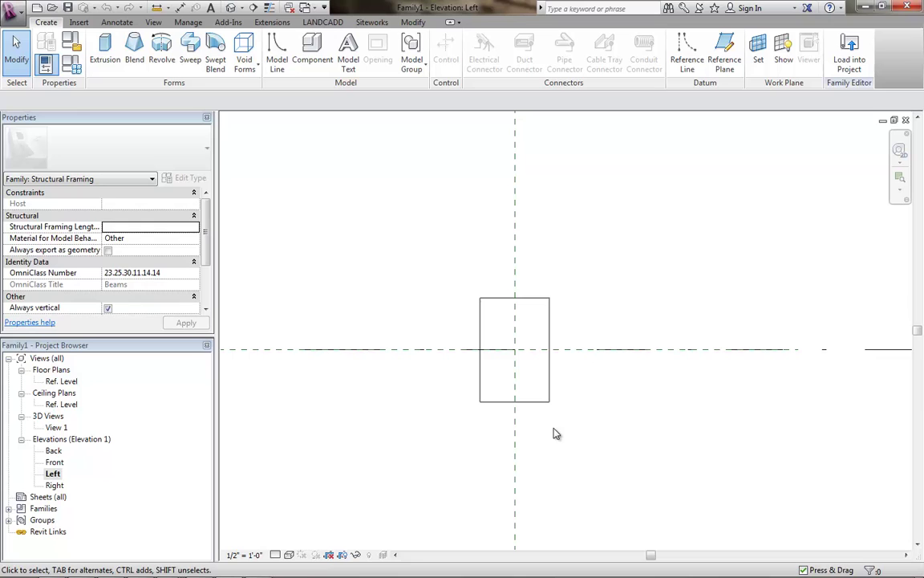
{"action": "left_click", "coordinate": [578, 353]}
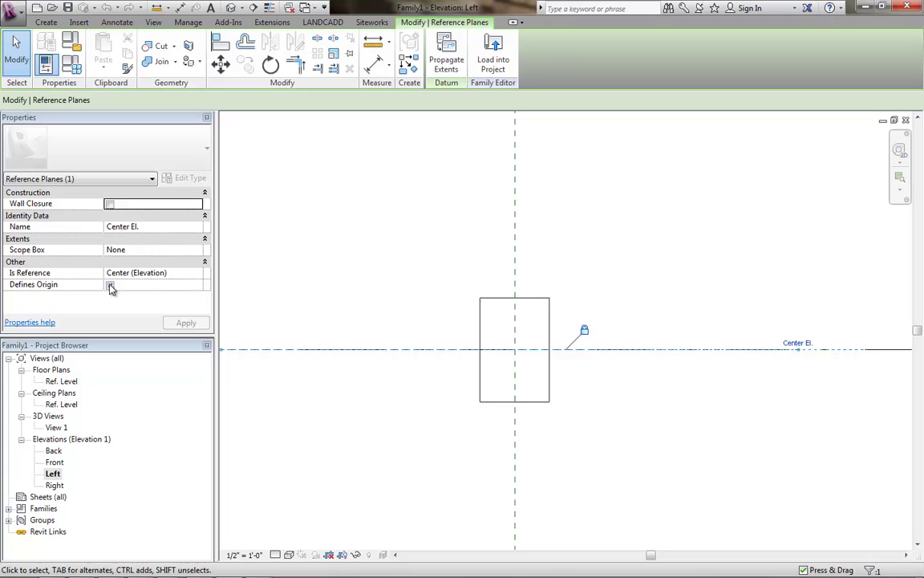
{"action": "left_click", "coordinate": [110, 285]}
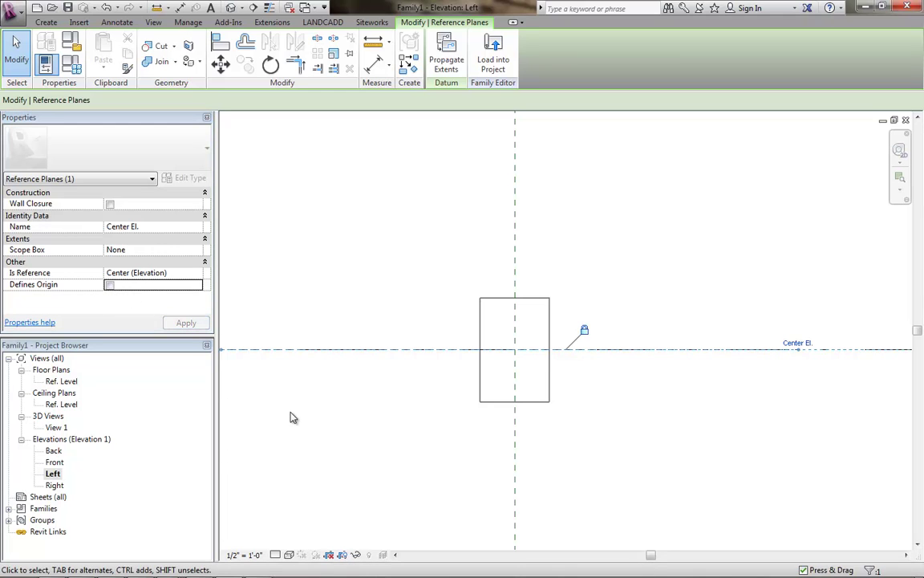
{"action": "left_click", "coordinate": [321, 444]}
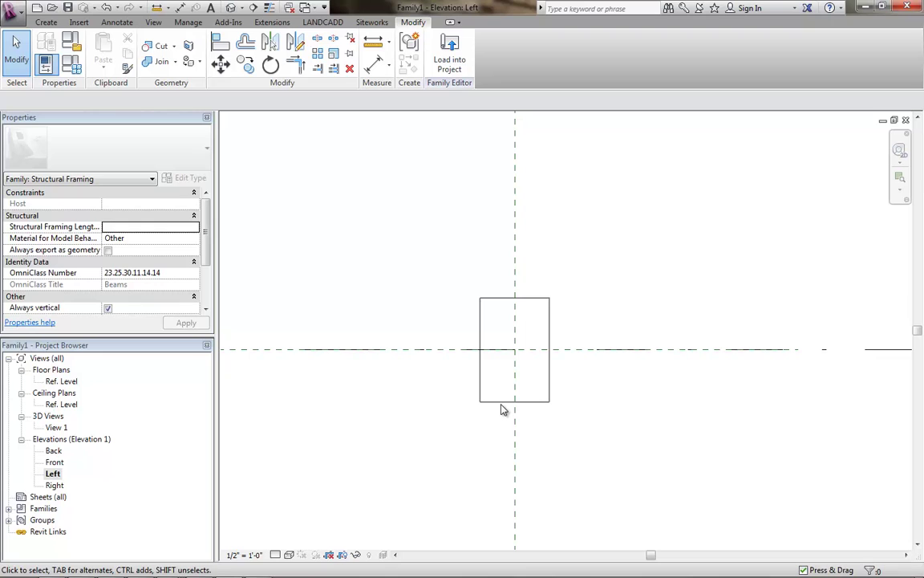
- Select the beam's extrusion and enter Edit Extrusion to edit its rectangular profile
{"action": "left_click", "coordinate": [502, 402]}
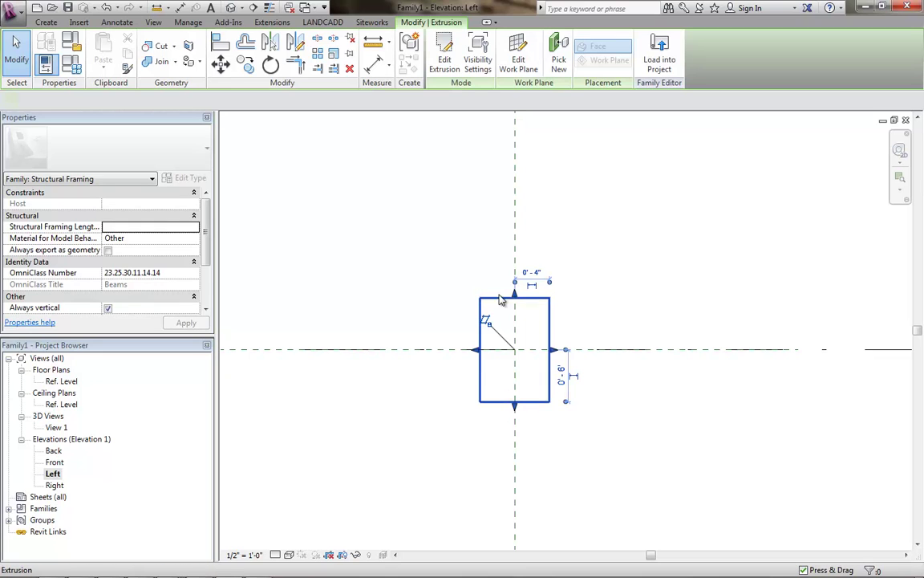
{"action": "left_click", "coordinate": [444, 60]}
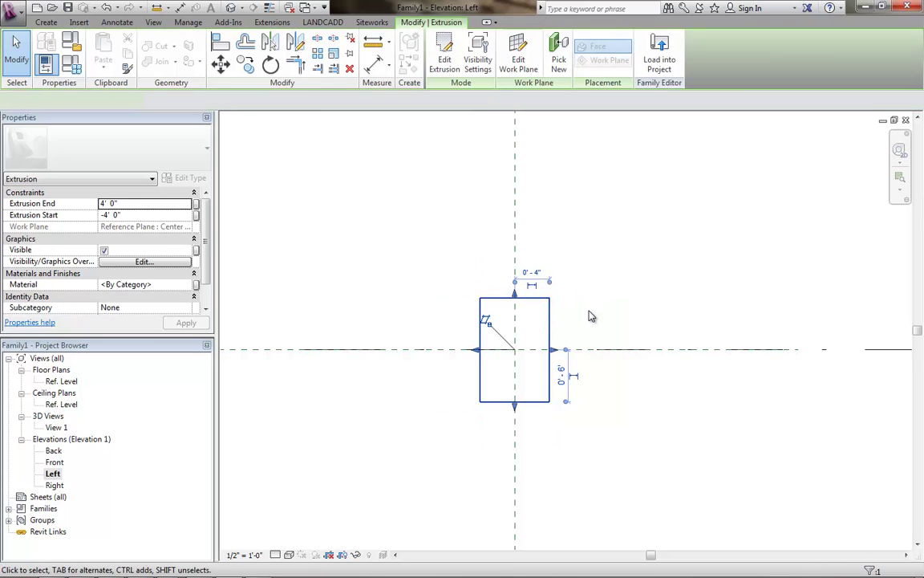
{"action": "left_click", "coordinate": [452, 71]}
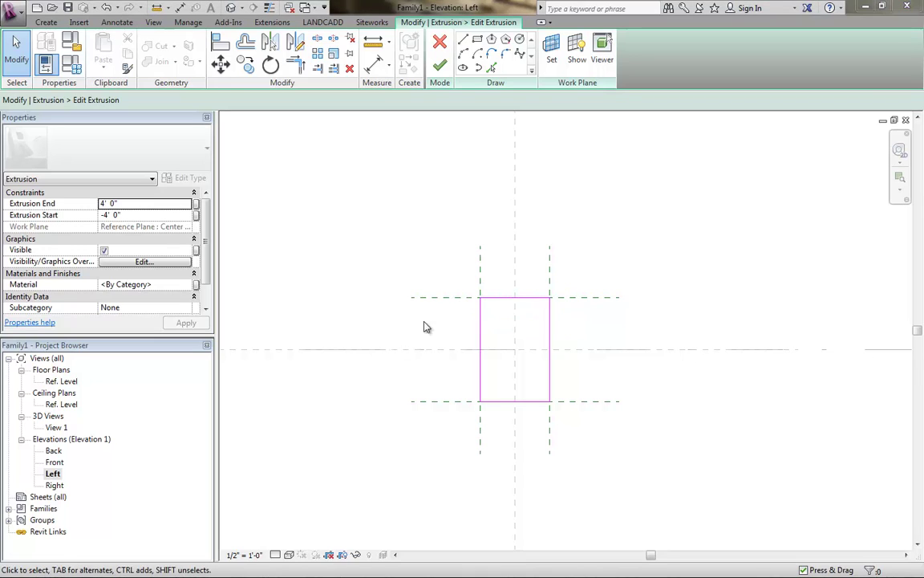
- Turn on and apply Defines Origin for the profile's top horizontal reference plane
{"action": "left_click", "coordinate": [437, 298]}
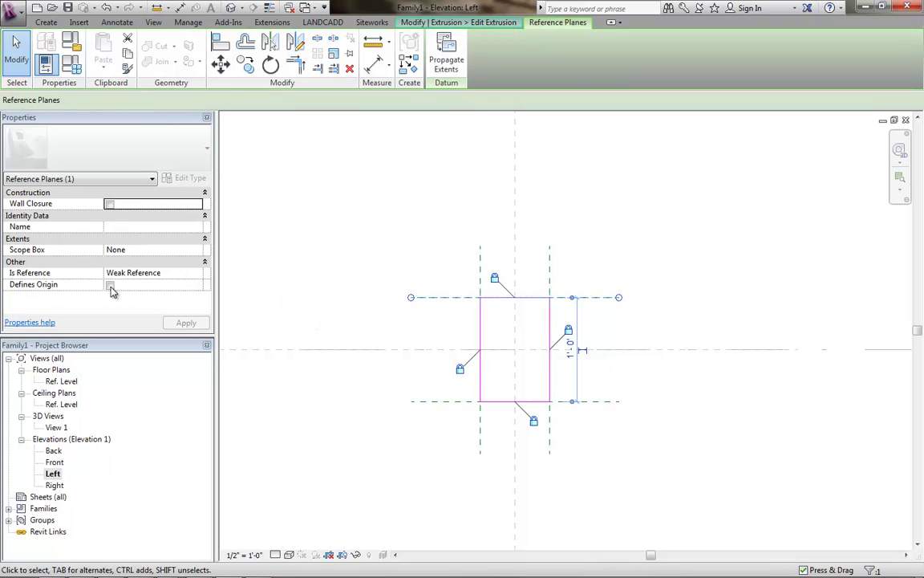
{"action": "left_click", "coordinate": [110, 285]}
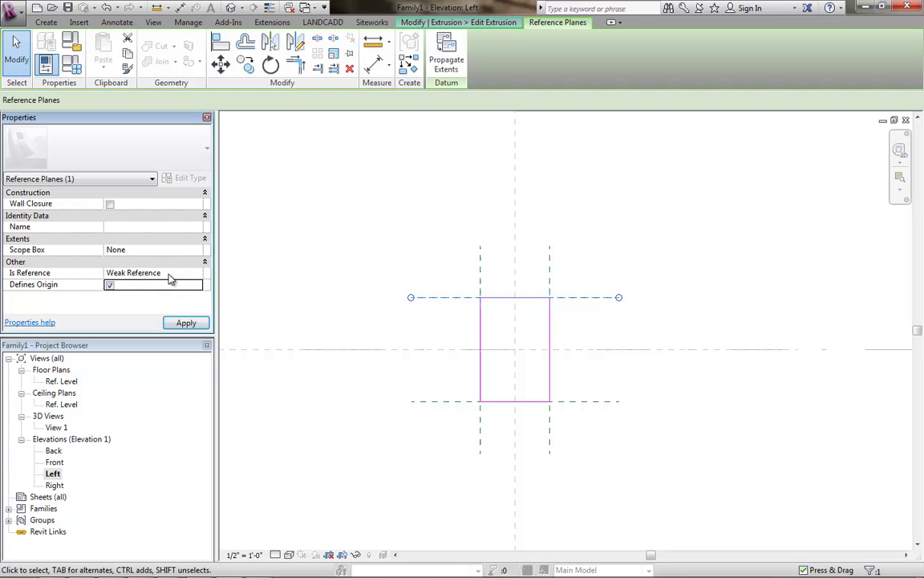
{"action": "left_click", "coordinate": [186, 322]}
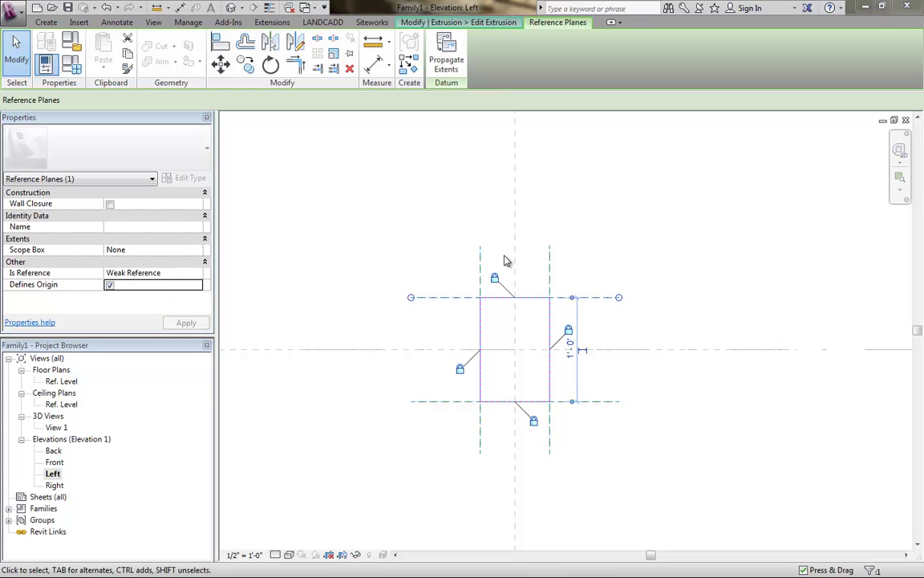
{"action": "left_click", "coordinate": [440, 325]}
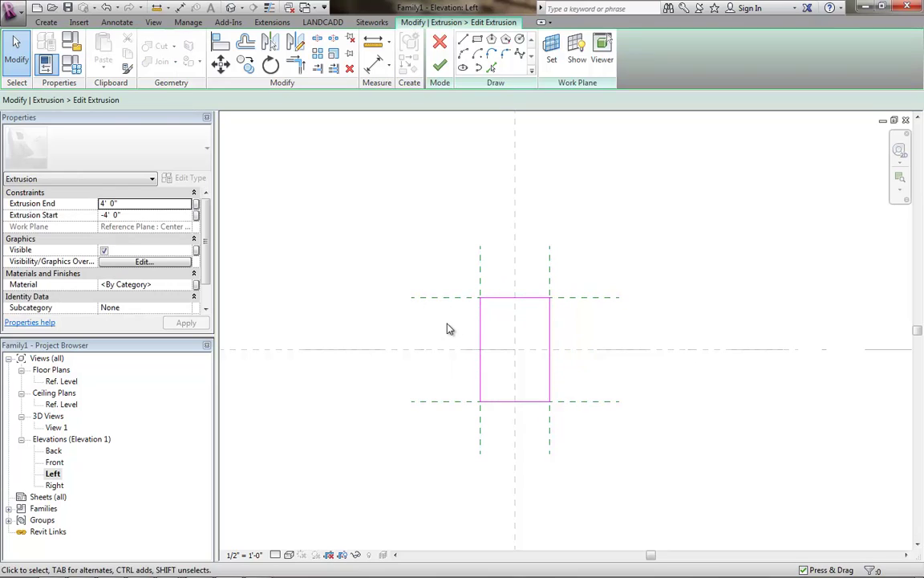
- Place a 0'-6" aligned dimension from the centre reference plane to the top plane
{"action": "left_click", "coordinate": [47, 22]}
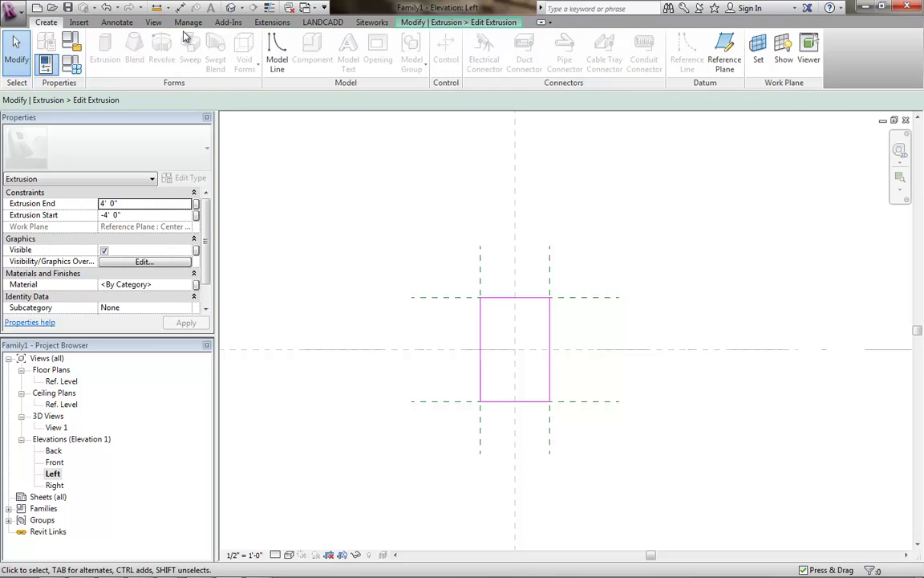
{"action": "left_click", "coordinate": [116, 23]}
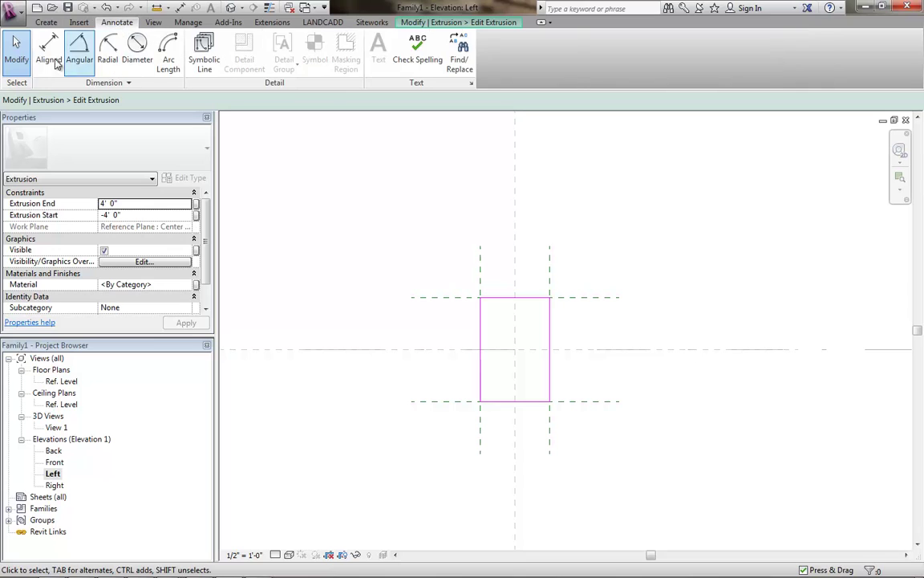
{"action": "left_click", "coordinate": [45, 48]}
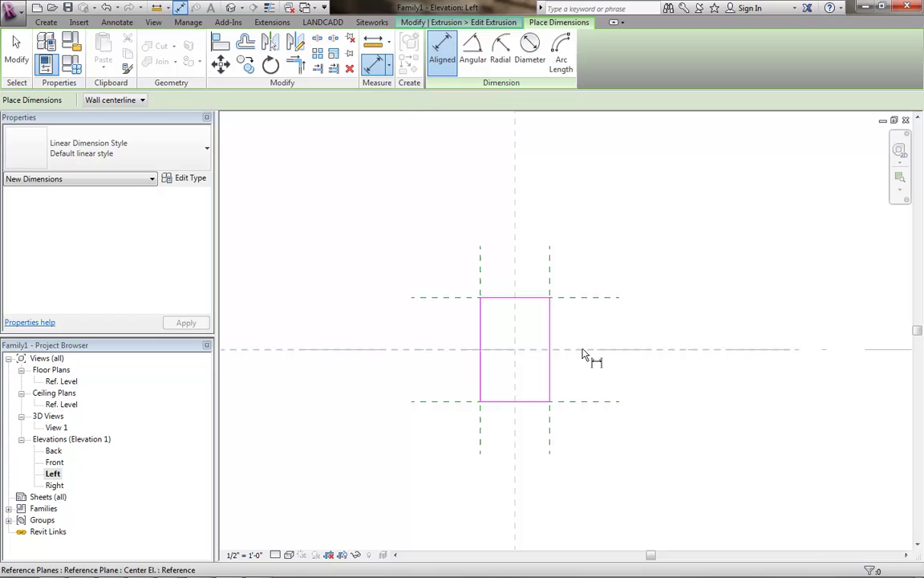
{"action": "left_click", "coordinate": [584, 354]}
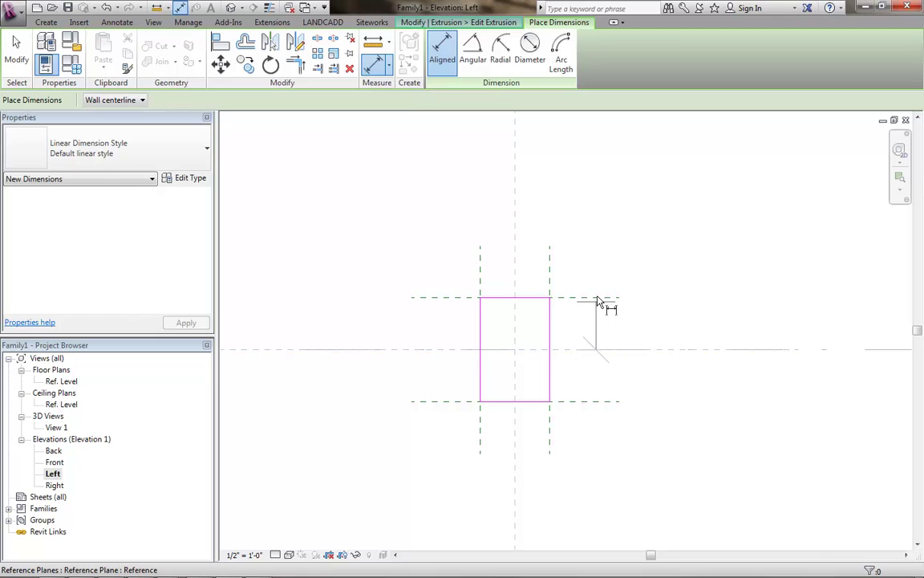
{"action": "left_click", "coordinate": [696, 304]}
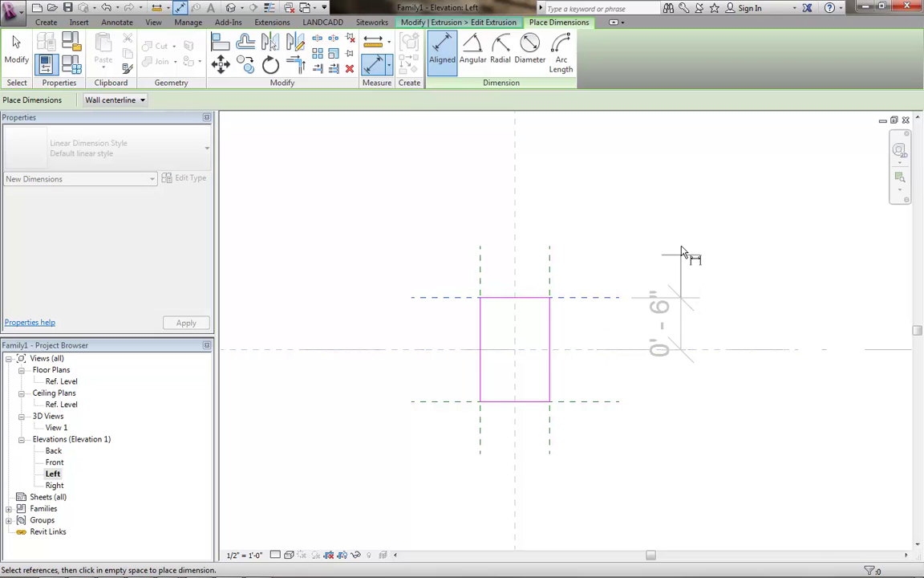
{"action": "left_click", "coordinate": [680, 321]}
{"action": "key", "text": "Escape"}
{"action": "key", "text": "Escape"}
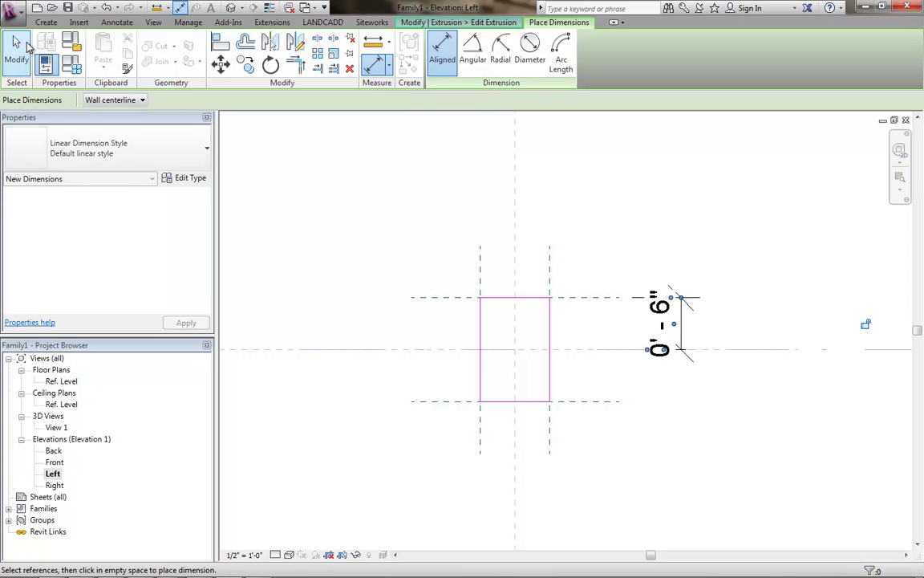
{"action": "key", "text": "Escape"}
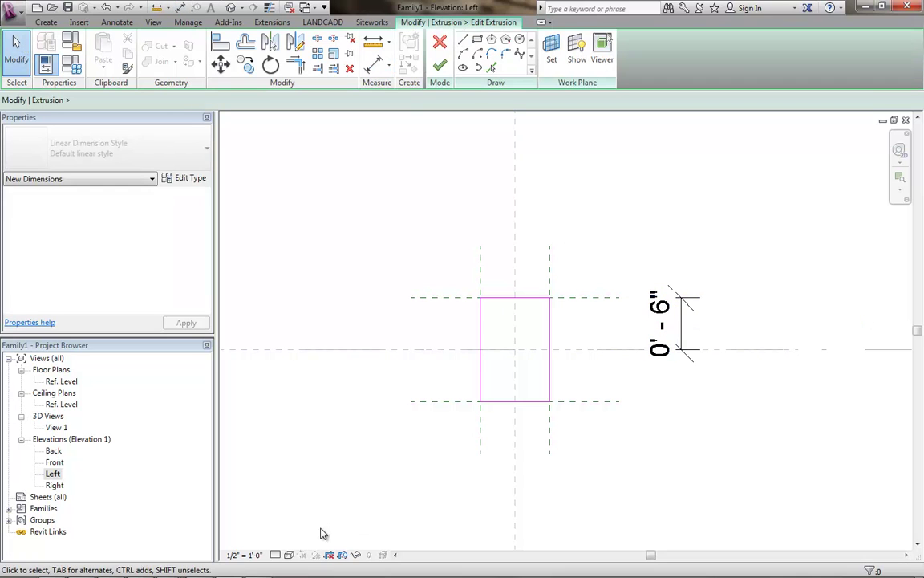
- Set the view scale to 1 1/2" = 1'-0" and frame the profile and dimension
{"action": "left_click", "coordinate": [247, 554]}
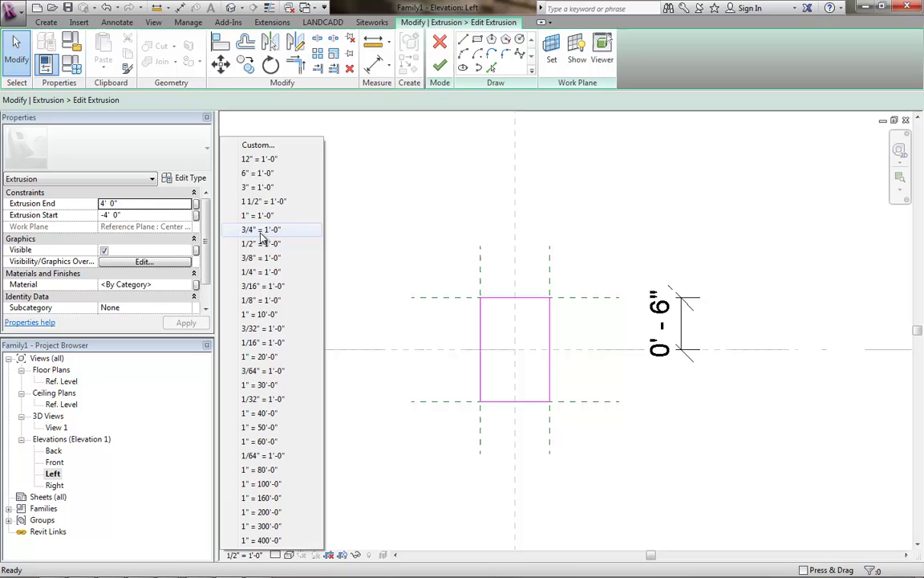
{"action": "left_click", "coordinate": [289, 202]}
{"action": "scroll", "coordinate": [511, 443], "scroll_direction": "up", "scroll_amount": 5}
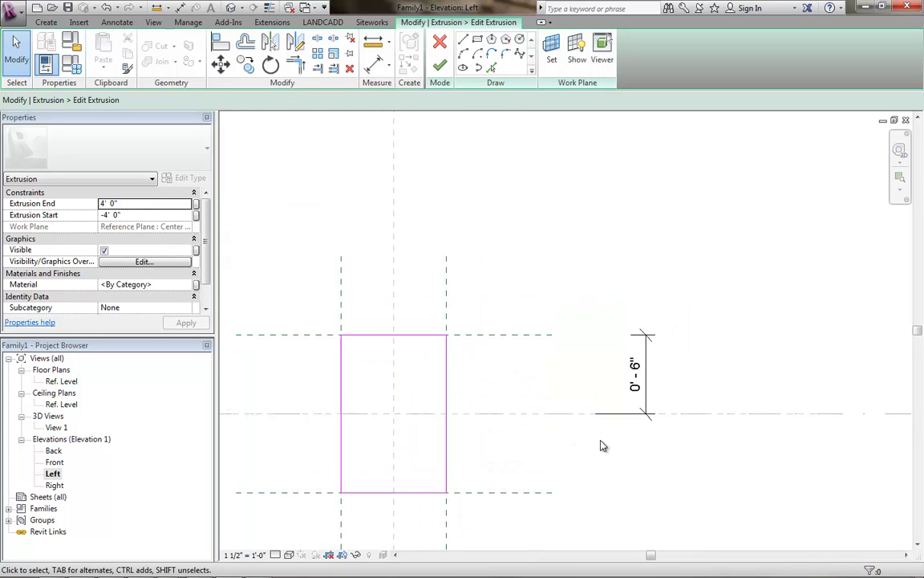
{"action": "middle_click_drag", "start_coordinate": [693, 347], "coordinate": [683, 293]}
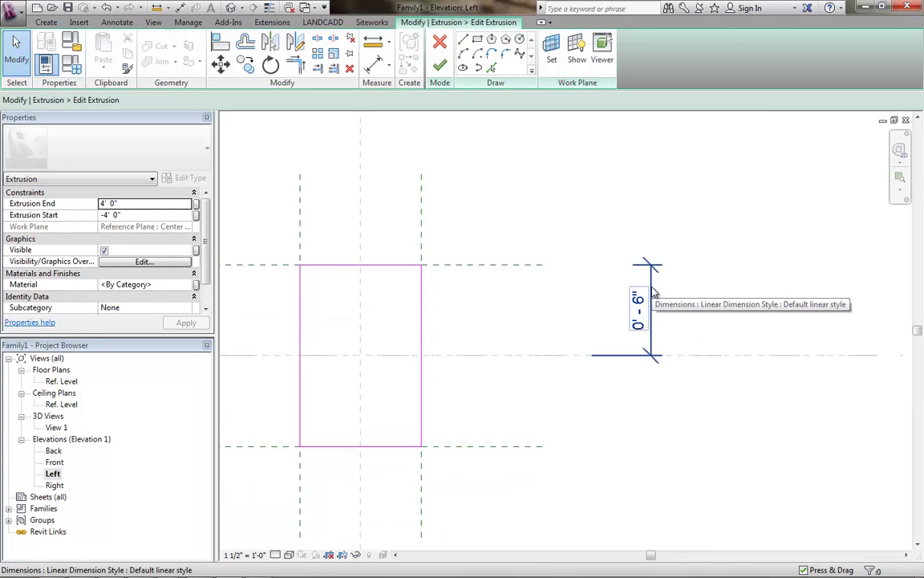
- Label the 0'-6" dimension with a new type parameter, Beam Height Above Floor
{"action": "left_click", "coordinate": [654, 292]}
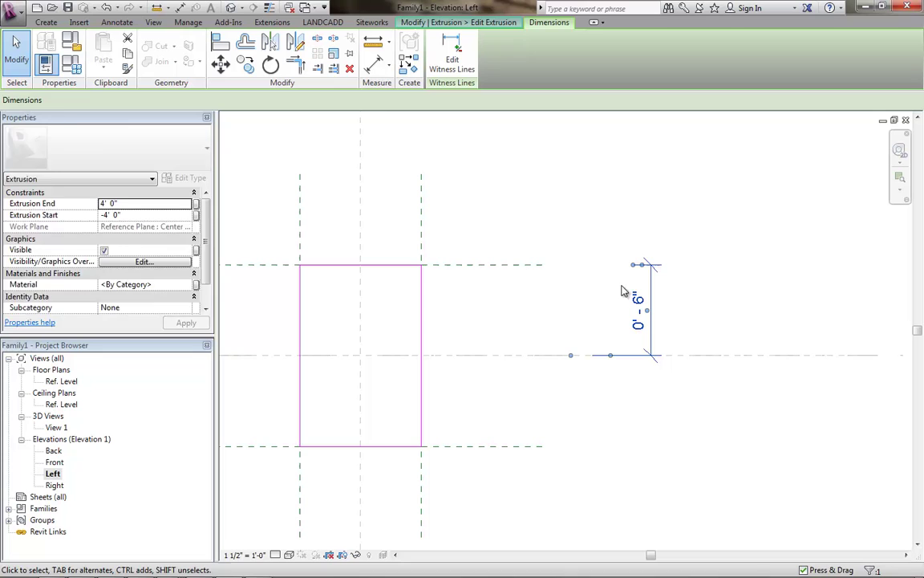
{"action": "left_click", "coordinate": [293, 103]}
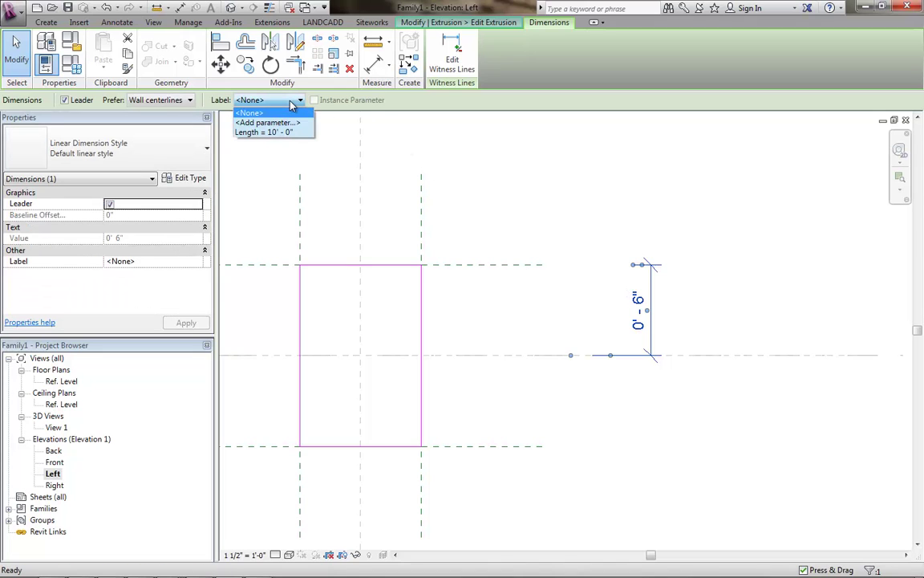
{"action": "left_click", "coordinate": [290, 122]}
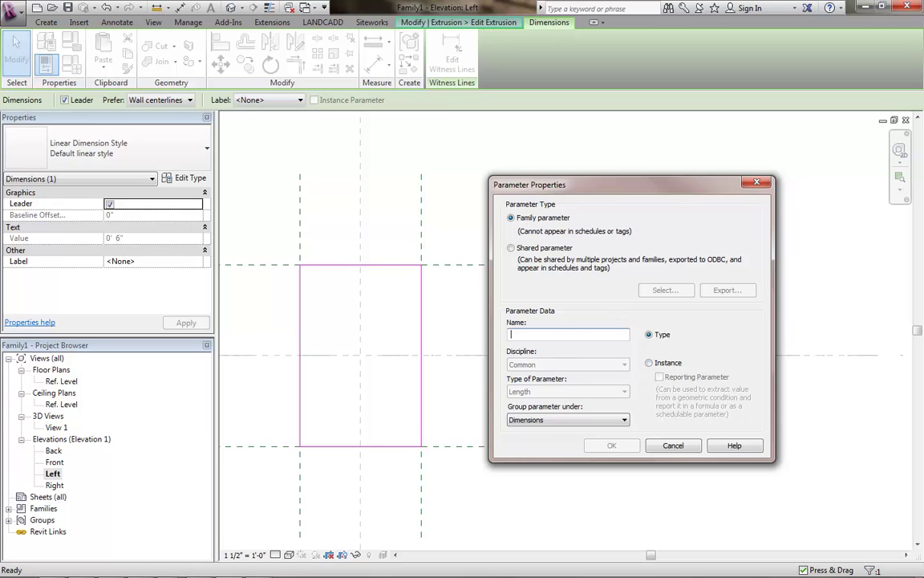
{"action": "left_click", "coordinate": [523, 334]}
{"action": "type", "text": "Height"}
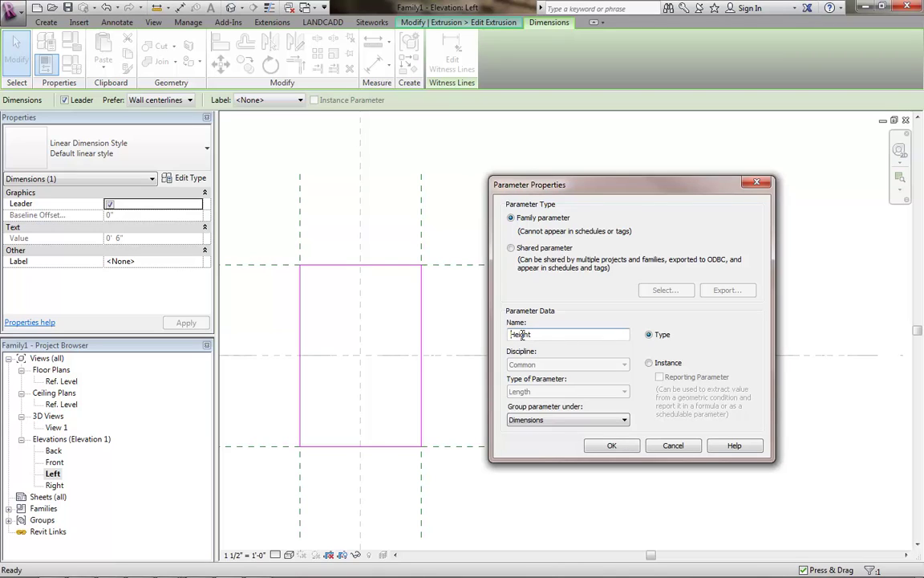
{"action": "type", "text": "Beam"}
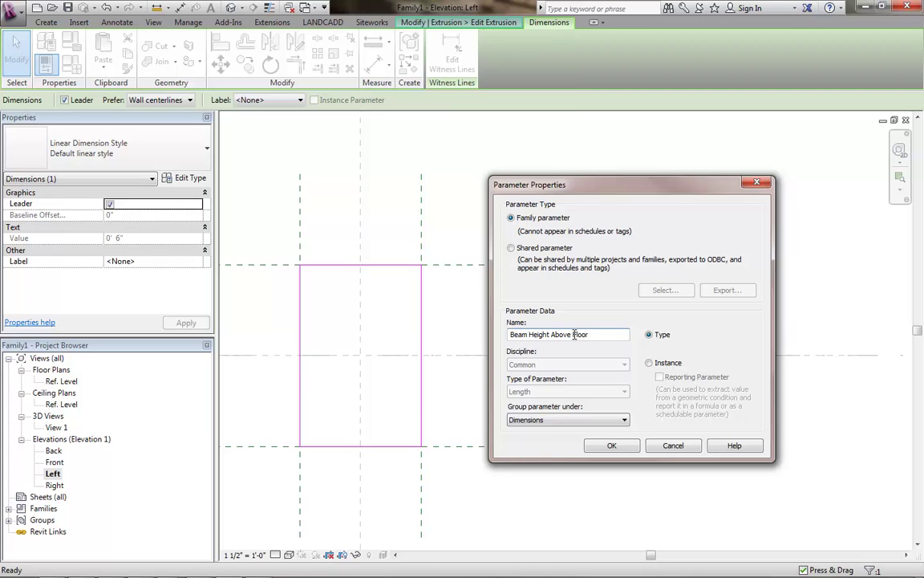
{"action": "left_click", "coordinate": [627, 447]}
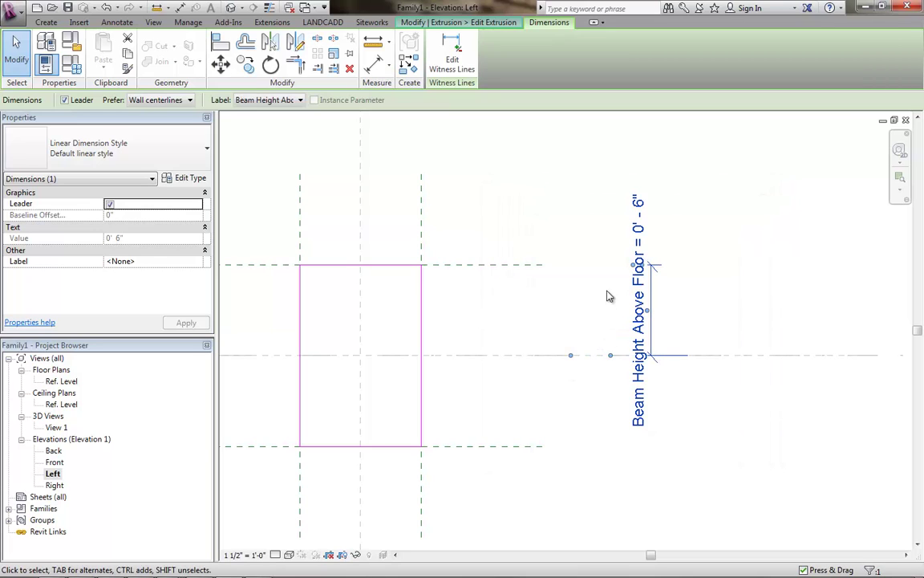
{"action": "left_click", "coordinate": [74, 69]}
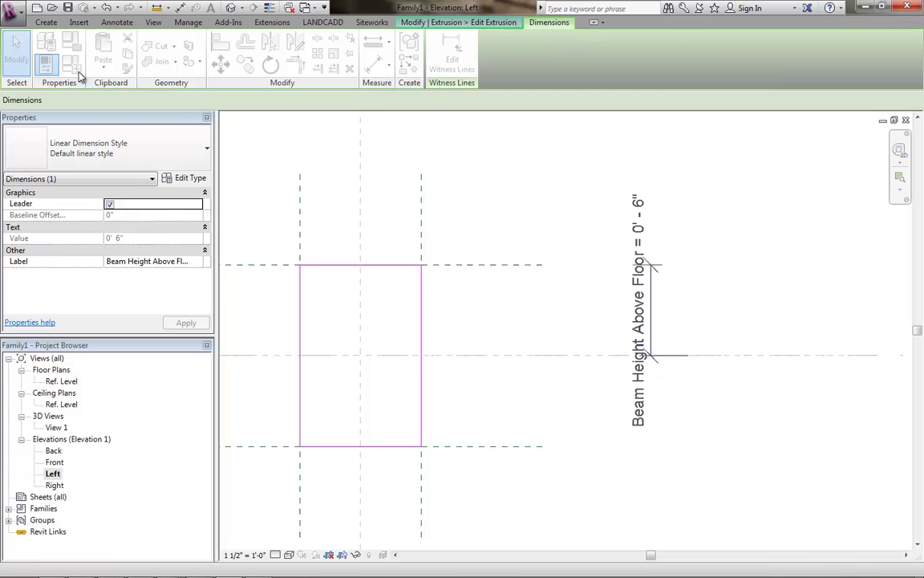
- Enter and apply 1' 0" for Beam Height Above Floor in Family Types
{"action": "left_click", "coordinate": [485, 146]}
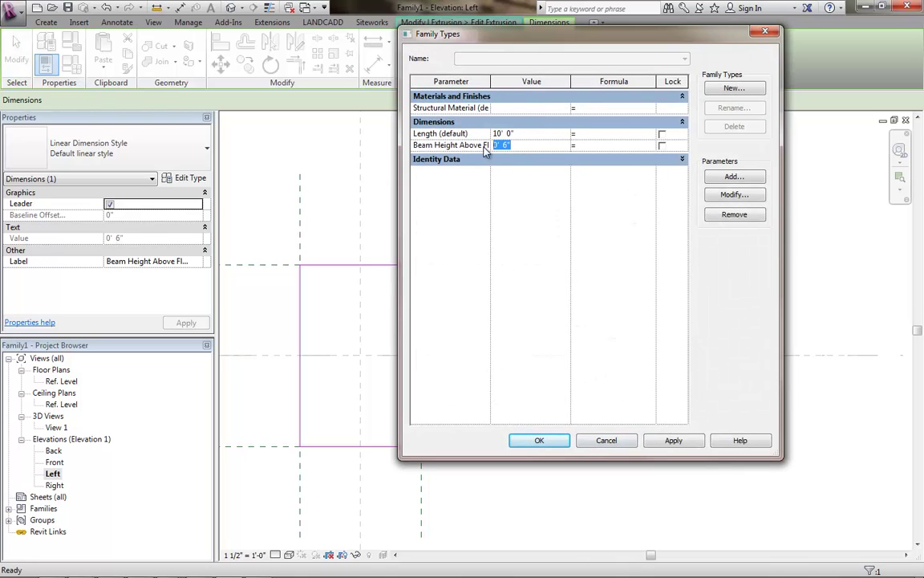
{"action": "type", "text": "1"}
{"action": "left_click", "coordinate": [660, 441]}
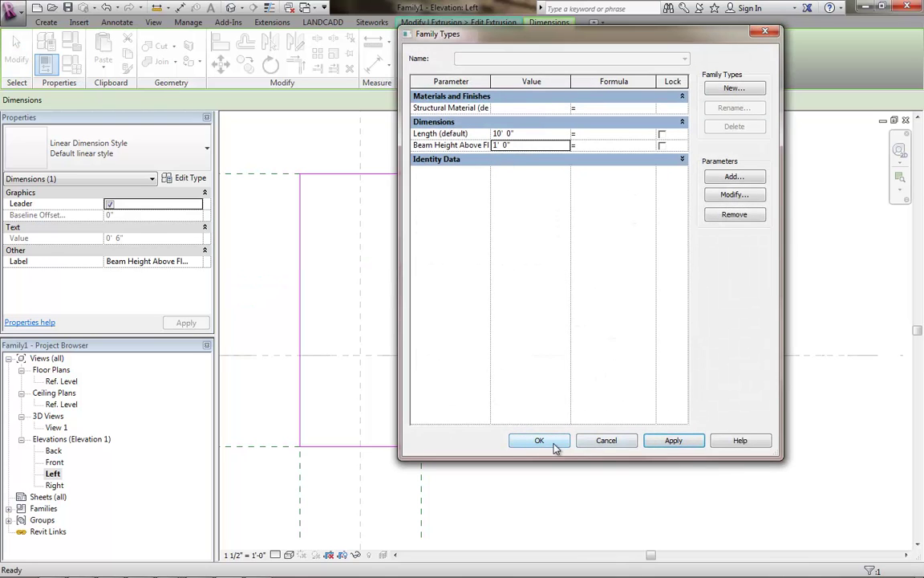
{"action": "left_click_drag", "start_coordinate": [584, 39], "coordinate": [202, 132]}
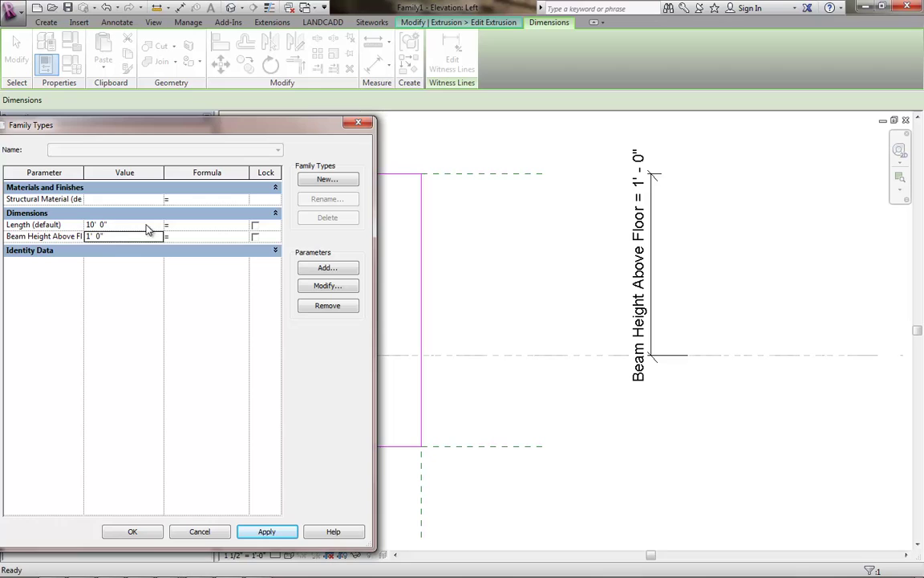
{"action": "left_click", "coordinate": [94, 237]}
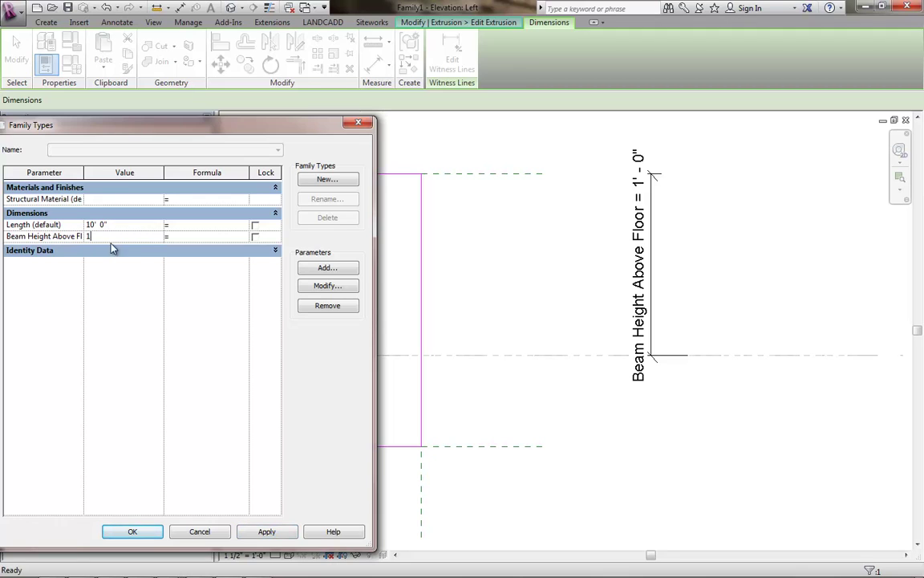
{"action": "type", "text": "1"}
{"action": "left_click", "coordinate": [247, 529]}
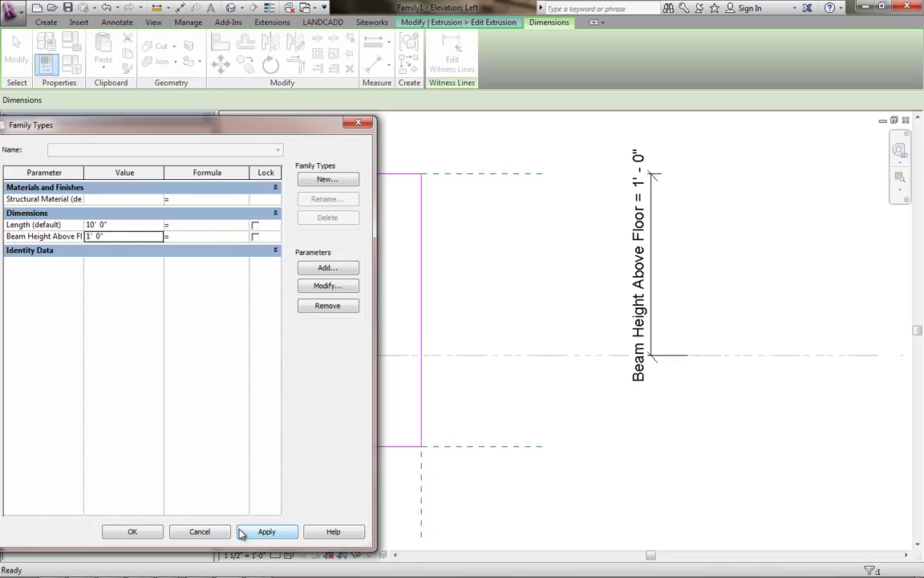
- Add a 0'-6" aligned dimension from the centre level down to the bottom reference plane
{"action": "left_click", "coordinate": [135, 531]}
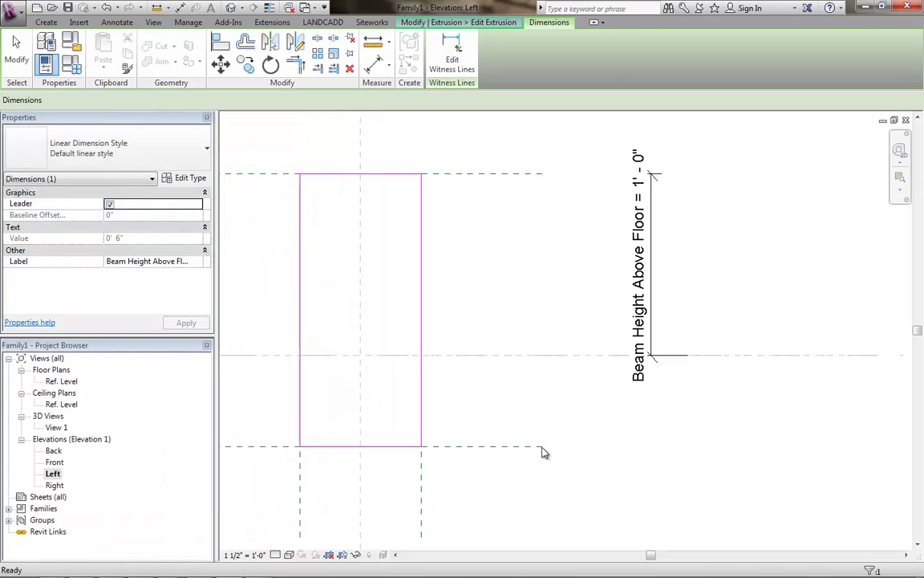
{"action": "key", "text": "Escape"}
{"action": "middle_click_drag", "start_coordinate": [511, 408], "coordinate": [540, 381]}
{"action": "scroll", "coordinate": [540, 381], "scroll_direction": "down", "scroll_amount": 2}
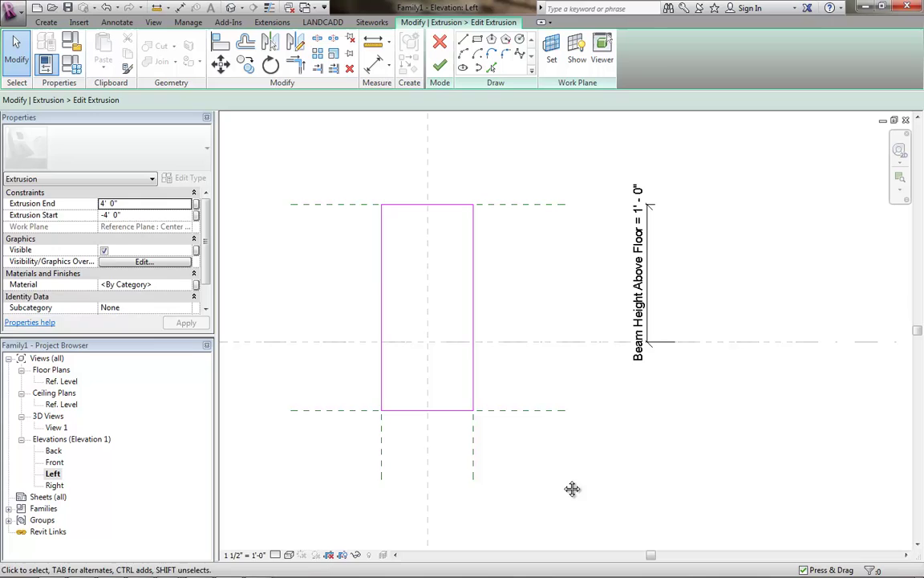
{"action": "middle_click_drag", "start_coordinate": [555, 399], "coordinate": [574, 413]}
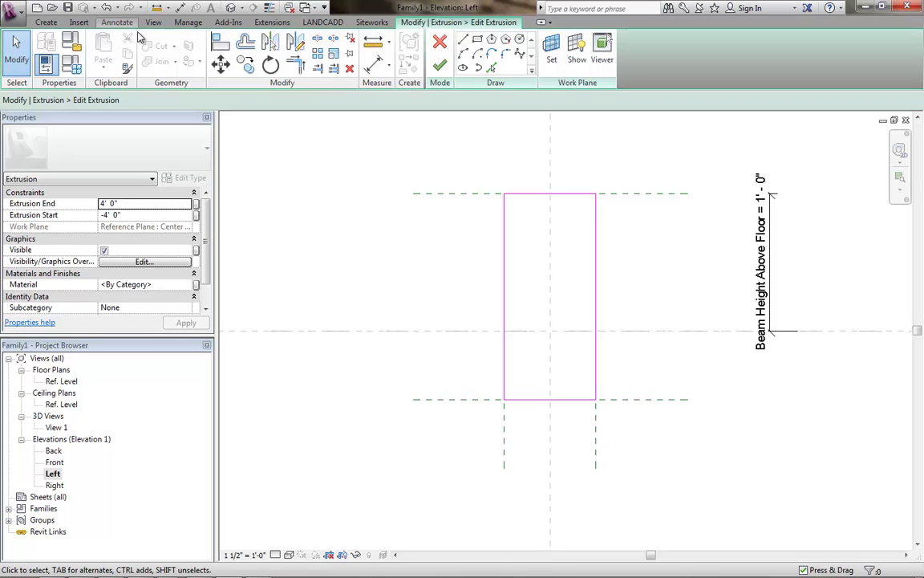
{"action": "left_click", "coordinate": [109, 22]}
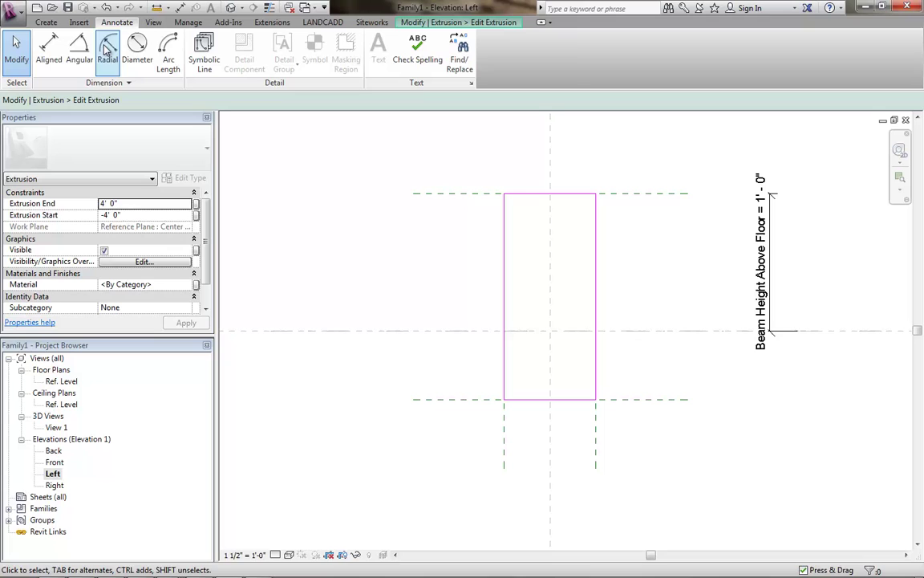
{"action": "left_click", "coordinate": [48, 48]}
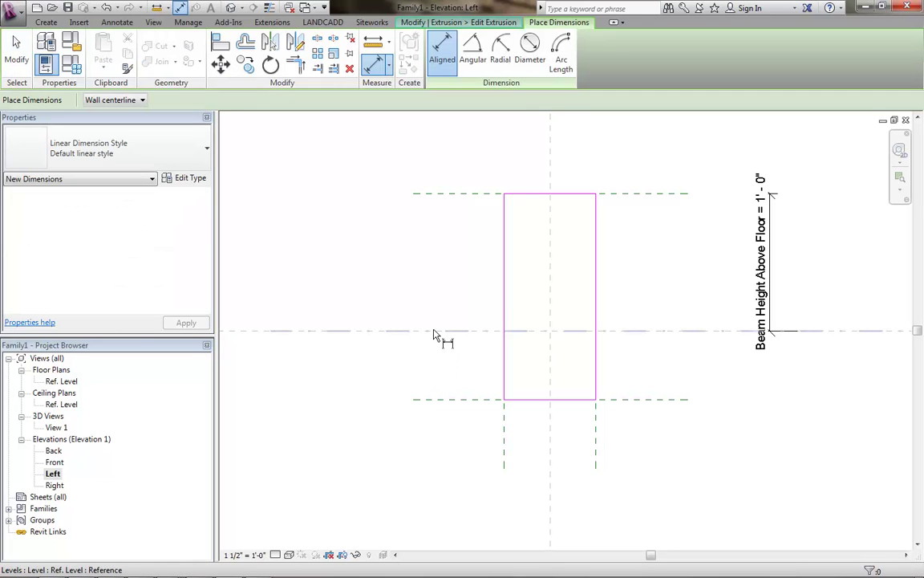
{"action": "left_click", "coordinate": [433, 331]}
{"action": "left_click", "coordinate": [434, 400]}
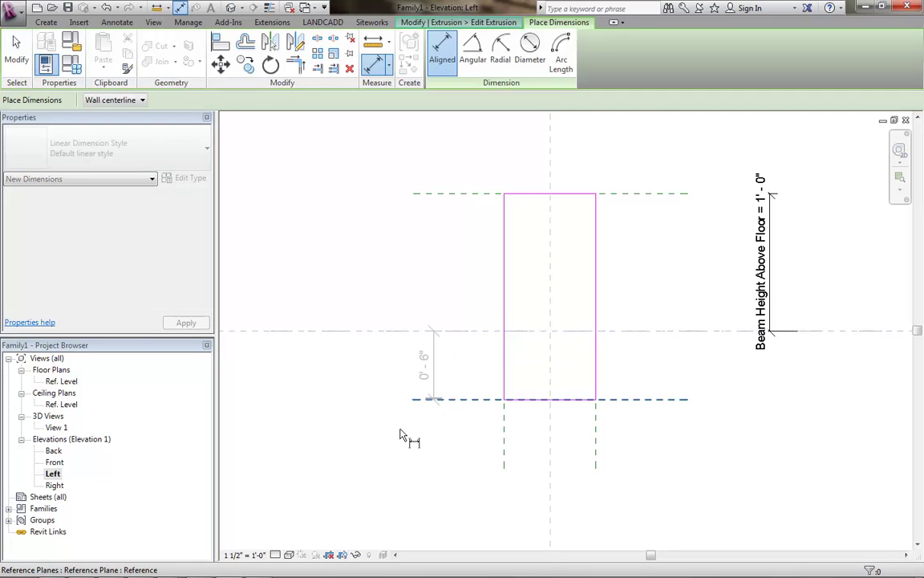
{"action": "left_click", "coordinate": [343, 458]}
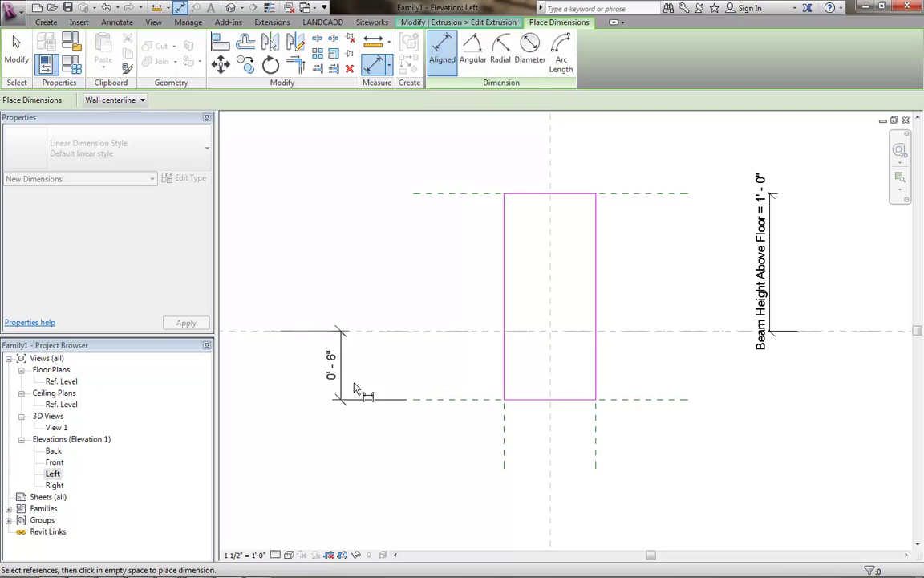
{"action": "key", "text": "Escape"}
{"action": "key", "text": "Escape"}
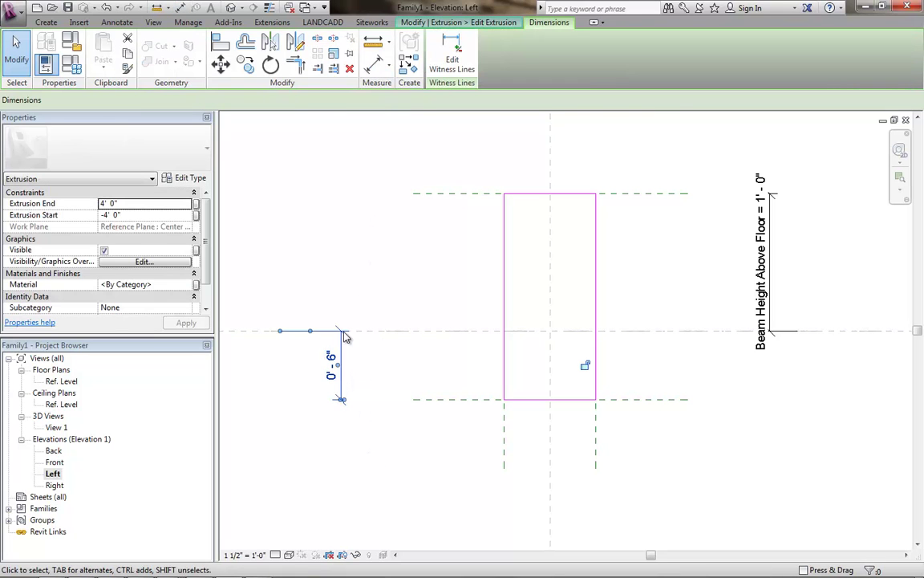
{"action": "left_click_drag", "start_coordinate": [284, 331], "coordinate": [404, 335]}
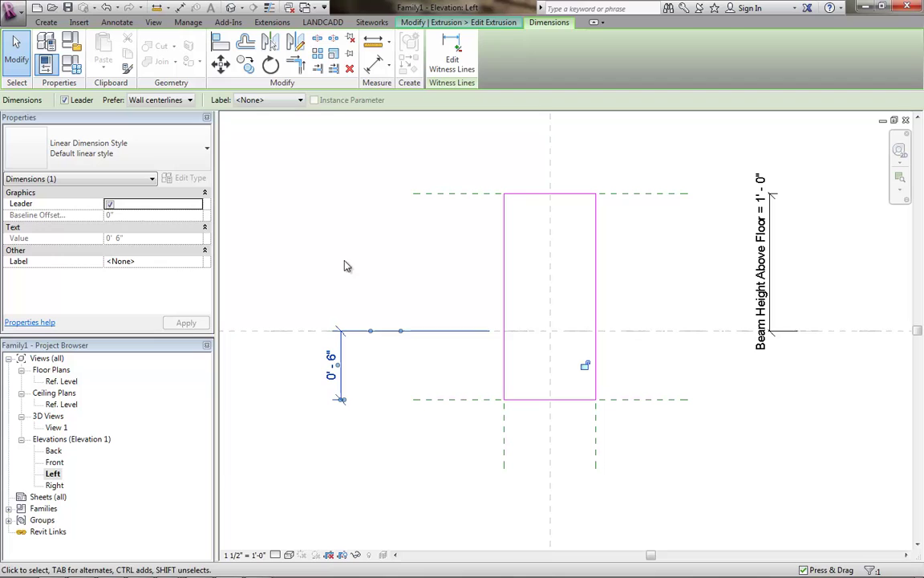
- Label that depth dimension with a new type parameter, Beam Depth Below Floor
{"action": "left_click", "coordinate": [268, 100]}
{"action": "left_click", "coordinate": [268, 122]}
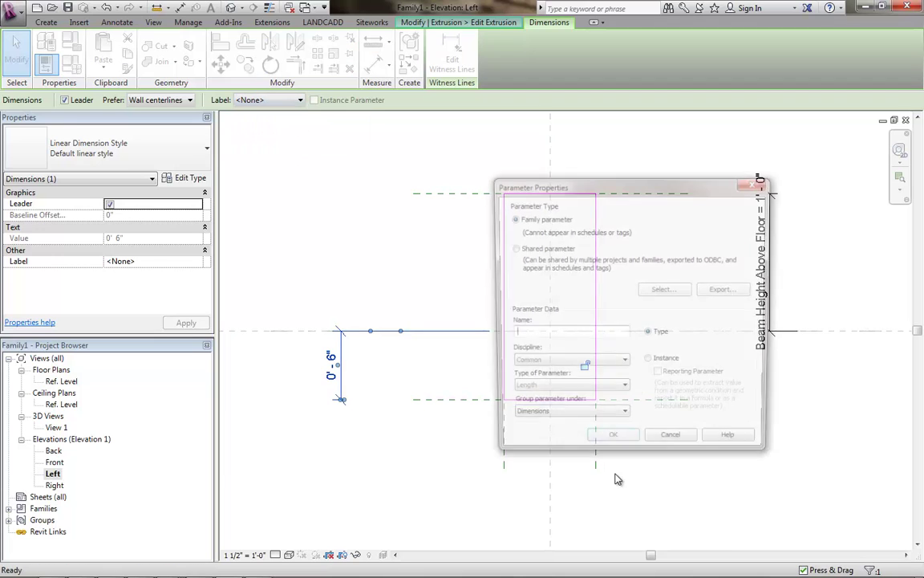
{"action": "type", "text": "Beam"}
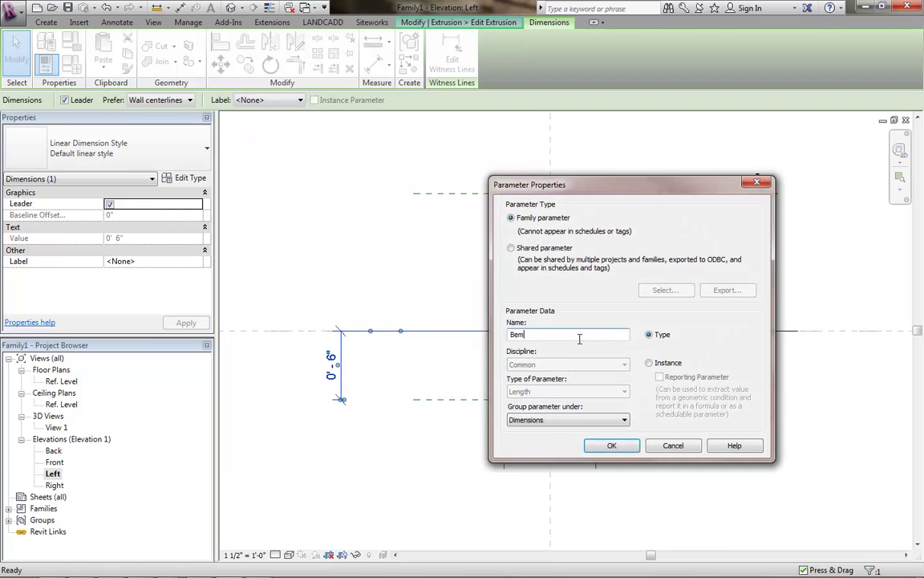
{"action": "type", "text": " Depth Below Floor"}
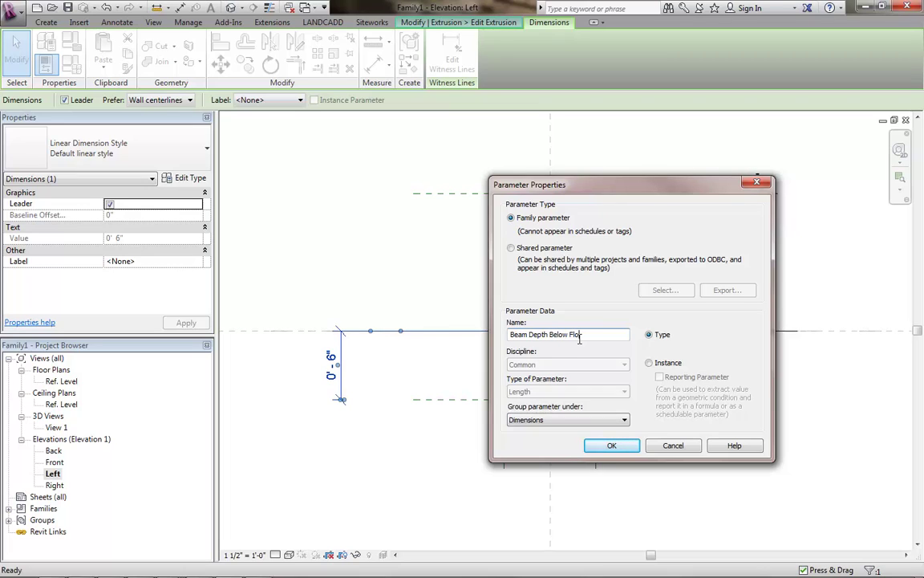
{"action": "left_click", "coordinate": [607, 446]}
{"action": "key", "text": "Escape"}
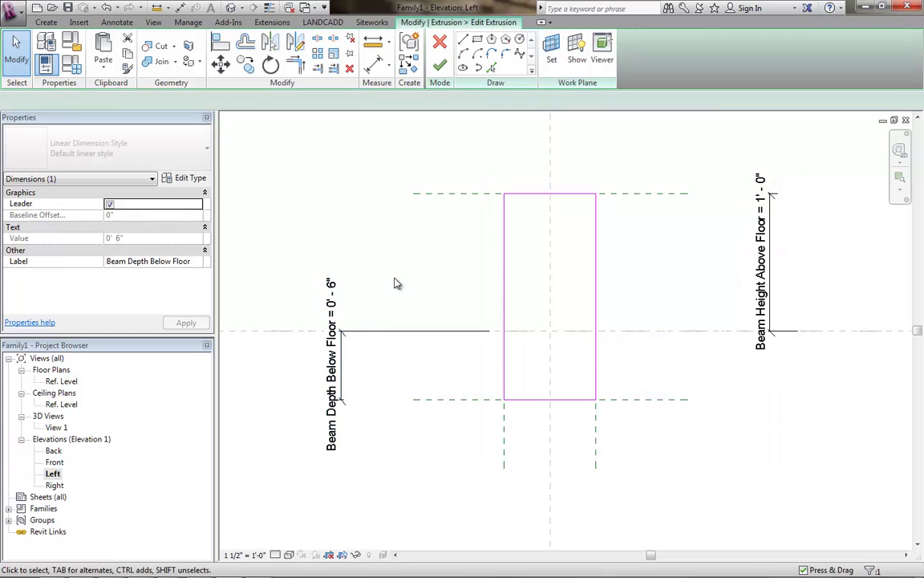
- Try 3' 6" for Beam Depth Below Floor and pan to inspect the beam's lower end
{"action": "left_click", "coordinate": [46, 63]}
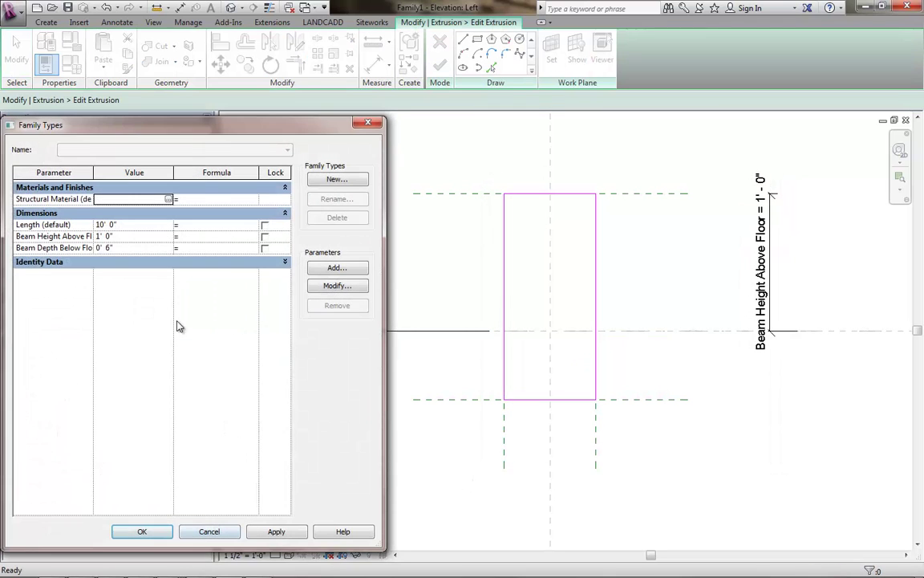
{"action": "left_click", "coordinate": [109, 248]}
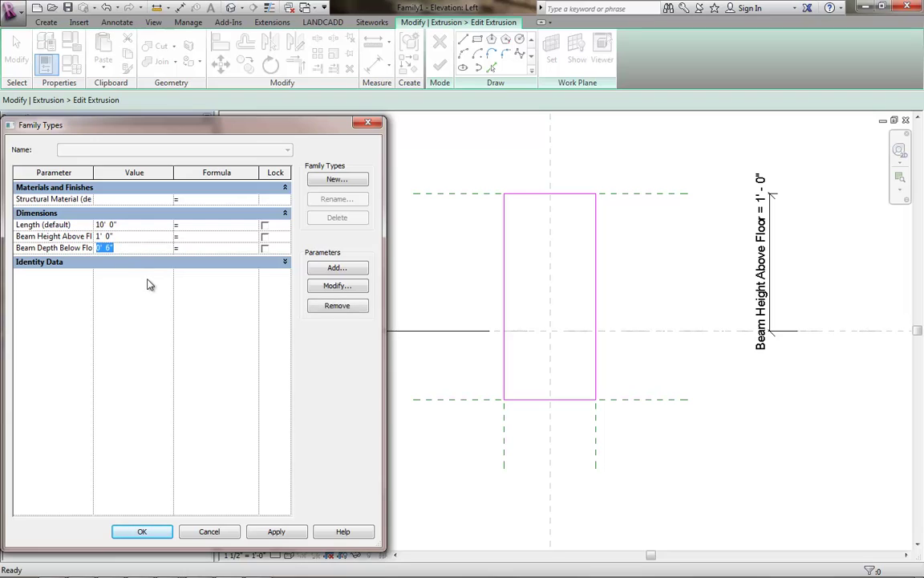
{"action": "type", "text": "2 6"}
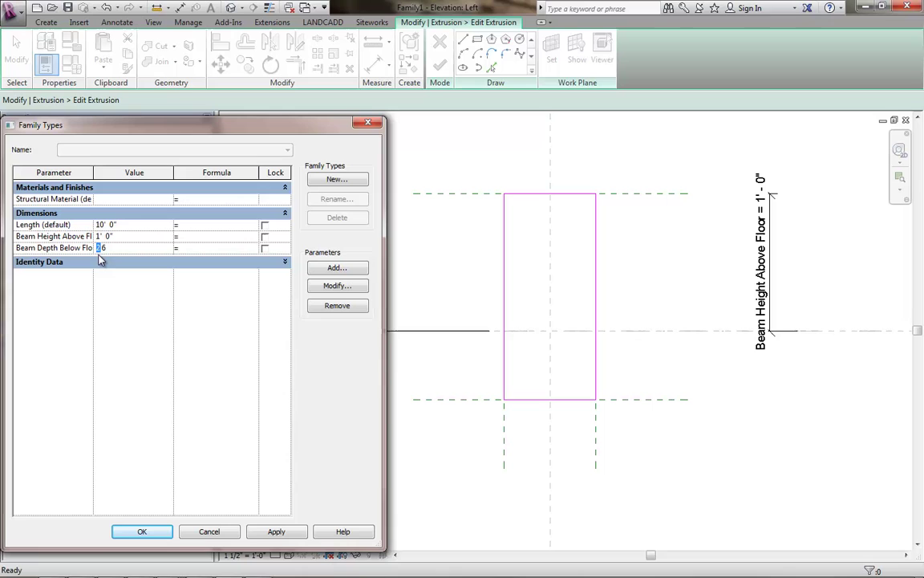
{"action": "type", "text": "3"}
{"action": "left_click", "coordinate": [255, 533]}
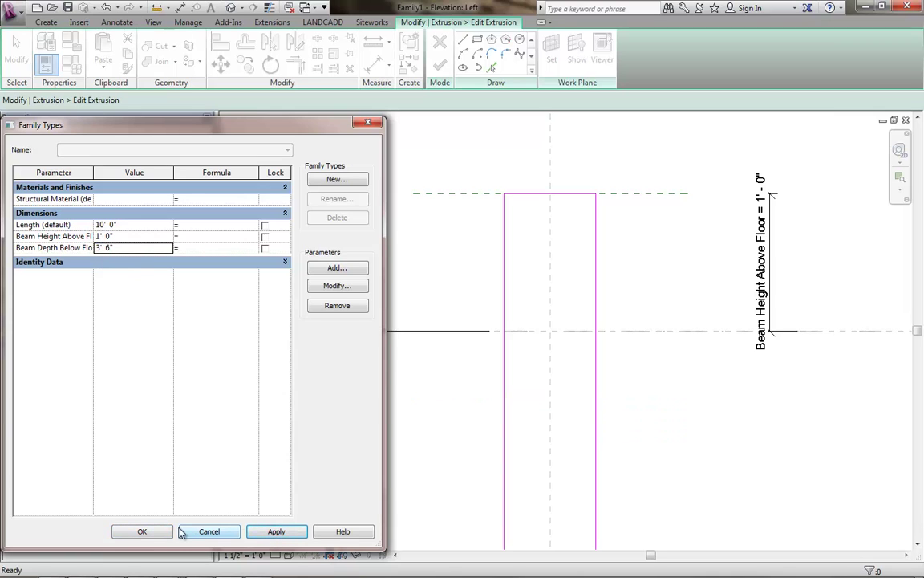
{"action": "left_click", "coordinate": [143, 532]}
{"action": "scroll", "coordinate": [423, 433], "scroll_direction": "down", "scroll_amount": 1}
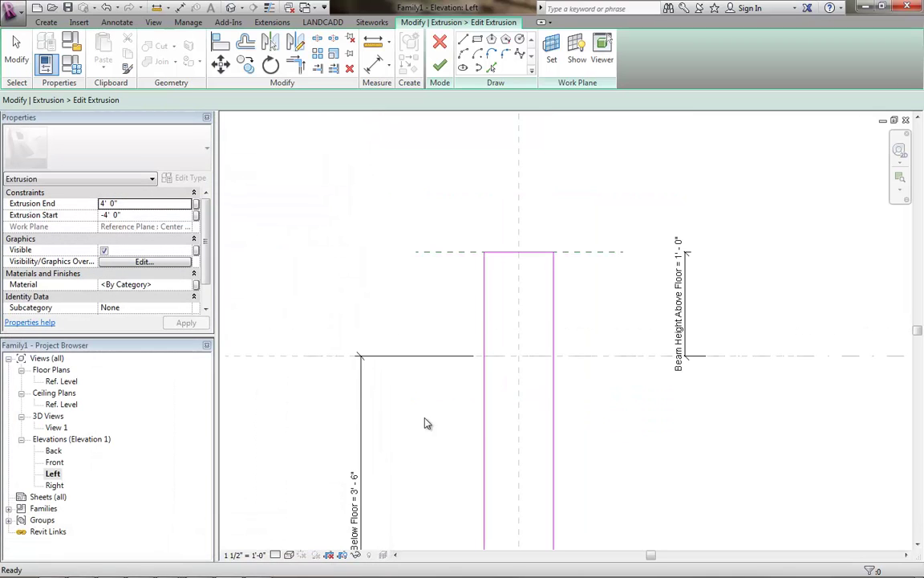
{"action": "middle_click_drag", "start_coordinate": [429, 379], "coordinate": [431, 314]}
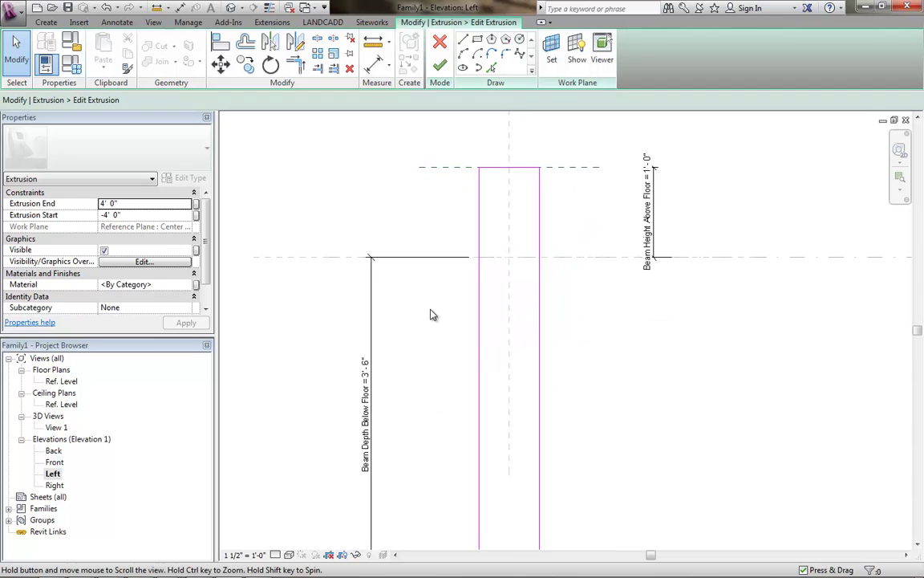
{"action": "scroll", "coordinate": [432, 327], "scroll_direction": "down", "scroll_amount": 1}
{"action": "scroll", "coordinate": [427, 274], "scroll_direction": "up", "scroll_amount": 1}
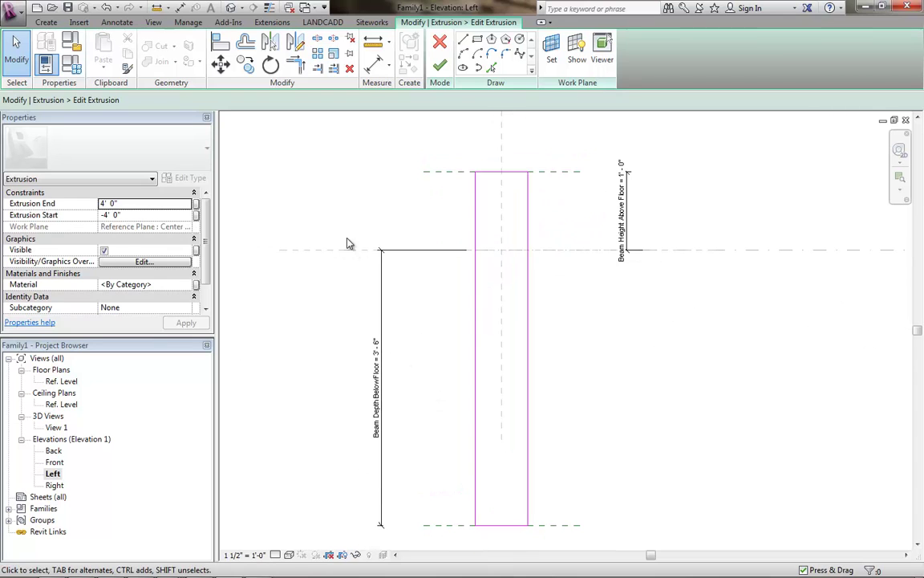
- Change Beam Depth Below Floor to 2' 6" and apply it
{"action": "left_click", "coordinate": [71, 64]}
{"action": "left_click", "coordinate": [137, 248]}
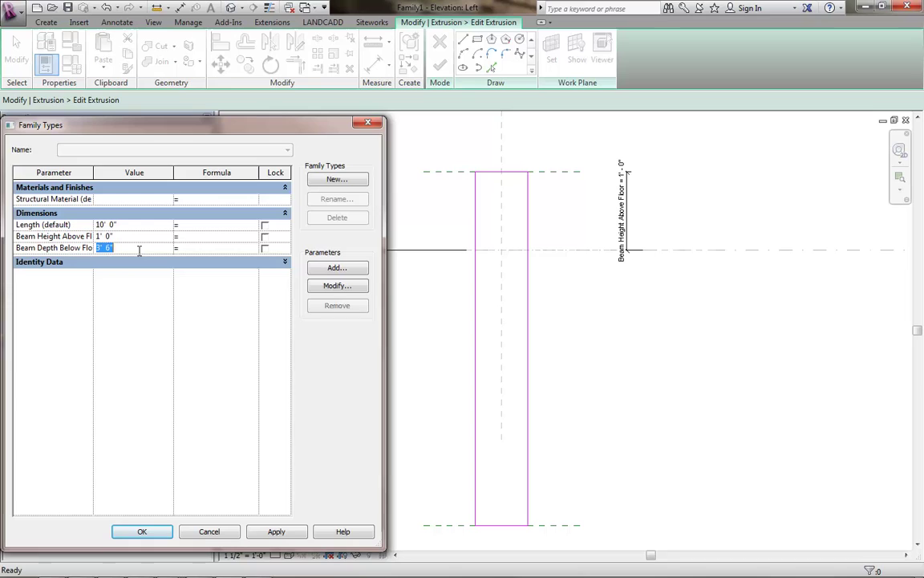
{"action": "type", "text": "21"}
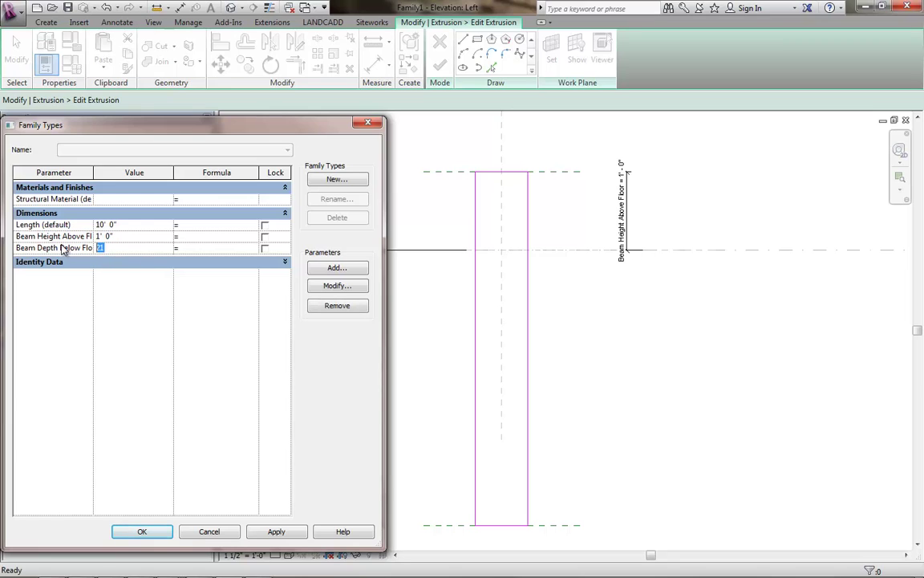
{"action": "type", "text": "6"}
{"action": "left_click", "coordinate": [276, 531]}
{"action": "left_click", "coordinate": [142, 531]}
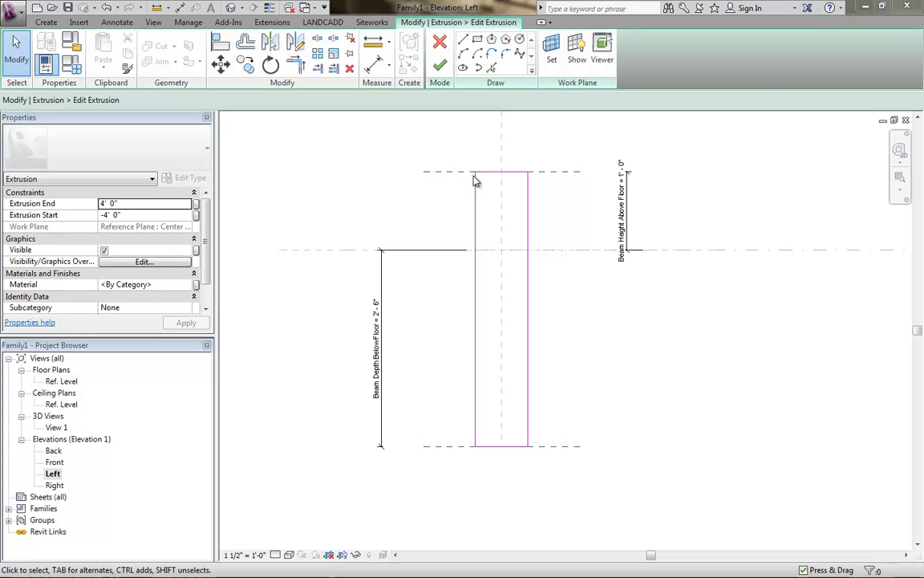
- Finish the extrusion sketch and flex the parameters with test values 1' 6" height and 3' 0" depth
{"action": "left_click", "coordinate": [444, 69]}
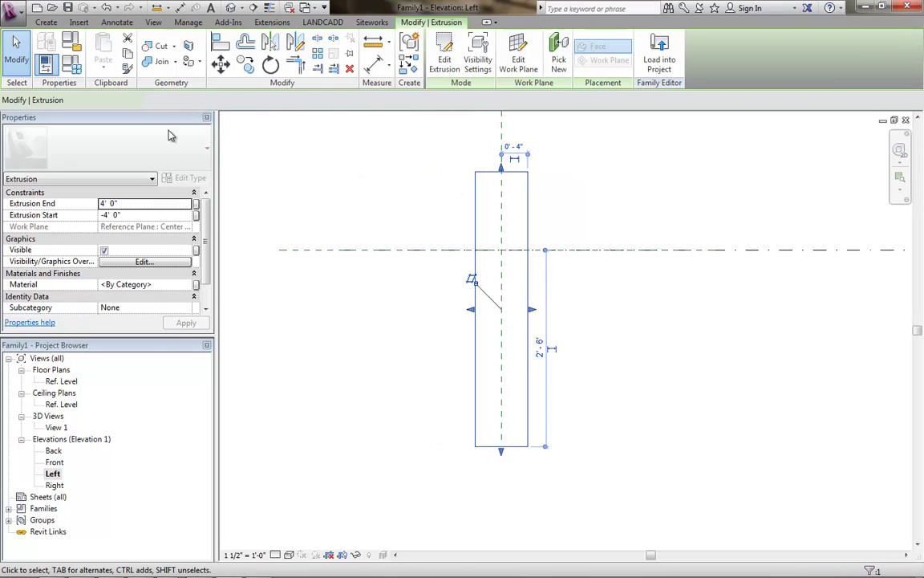
{"action": "left_click", "coordinate": [70, 66]}
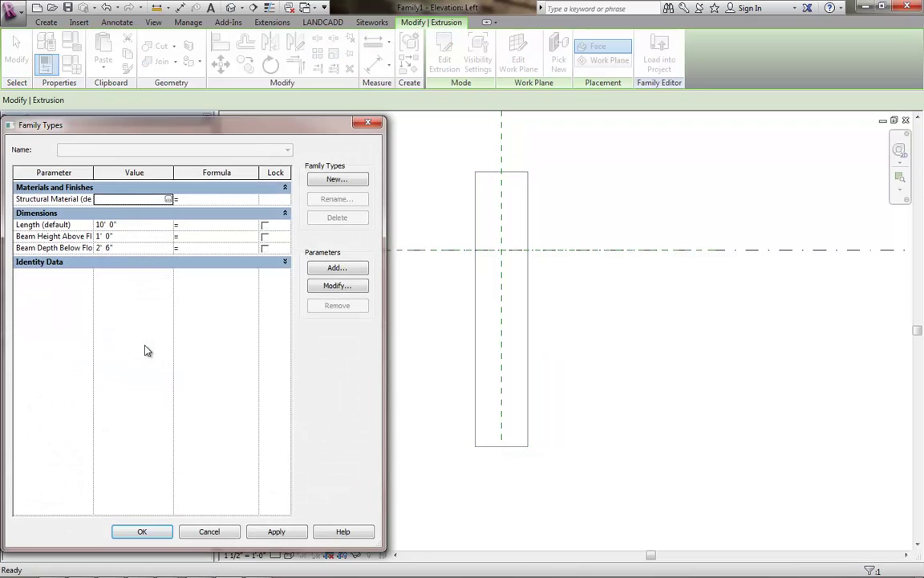
{"action": "left_click", "coordinate": [128, 236]}
{"action": "type", "text": "1 6"}
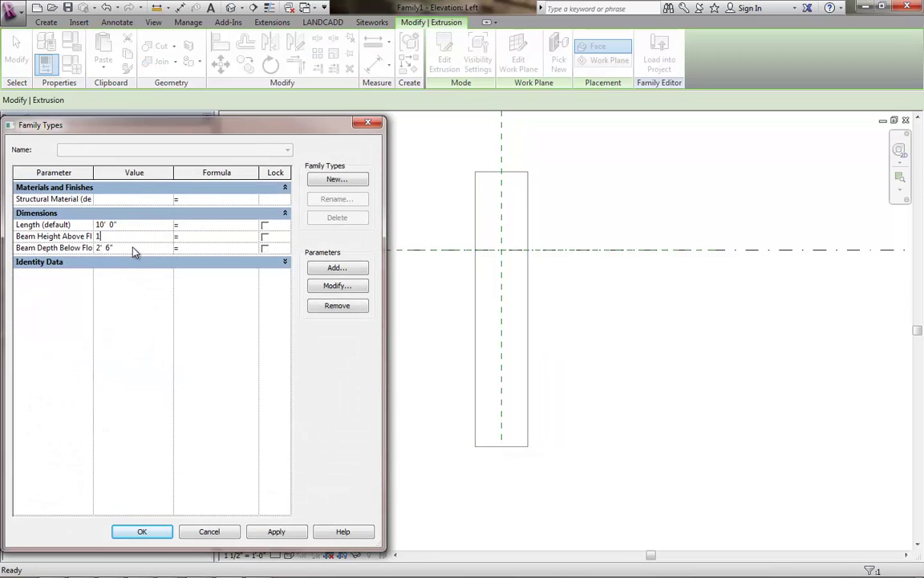
{"action": "left_click", "coordinate": [276, 531]}
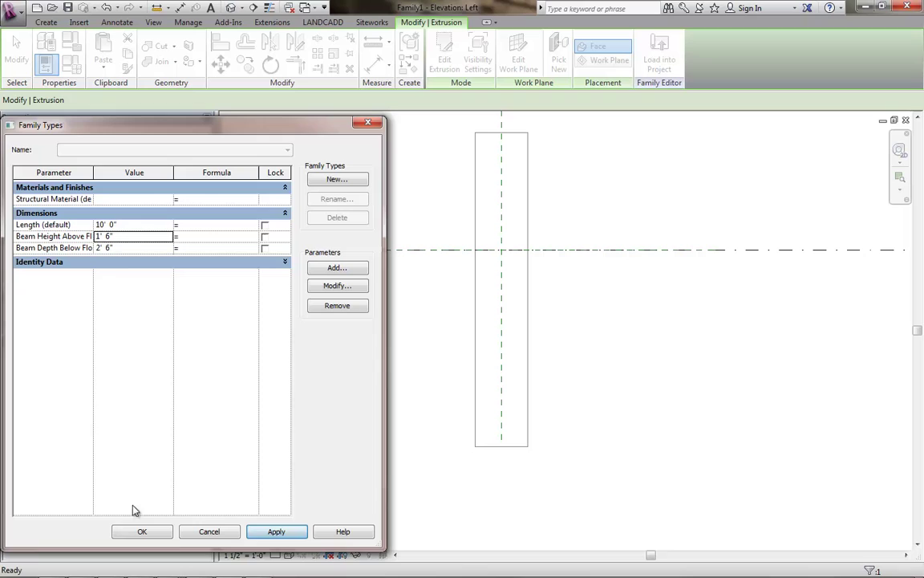
{"action": "type", "text": "1"}
{"action": "left_click", "coordinate": [128, 248]}
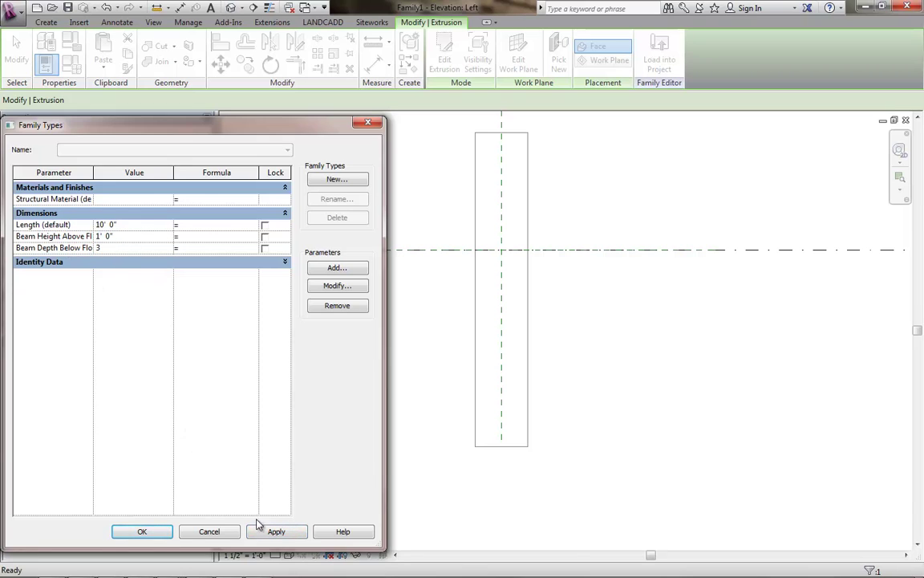
{"action": "left_click", "coordinate": [275, 531]}
{"action": "left_click", "coordinate": [125, 248]}
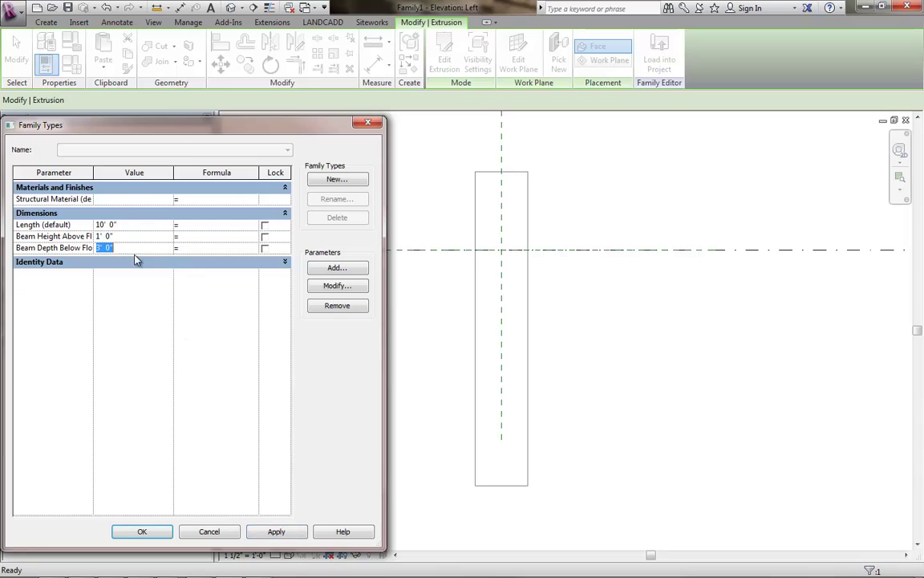
{"action": "left_click", "coordinate": [98, 249]}
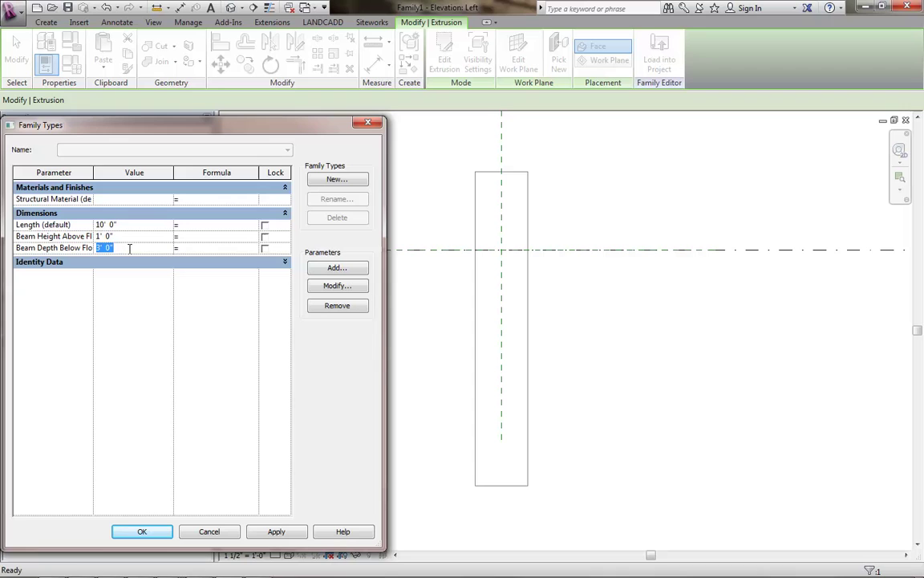
{"action": "left_click", "coordinate": [167, 531]}
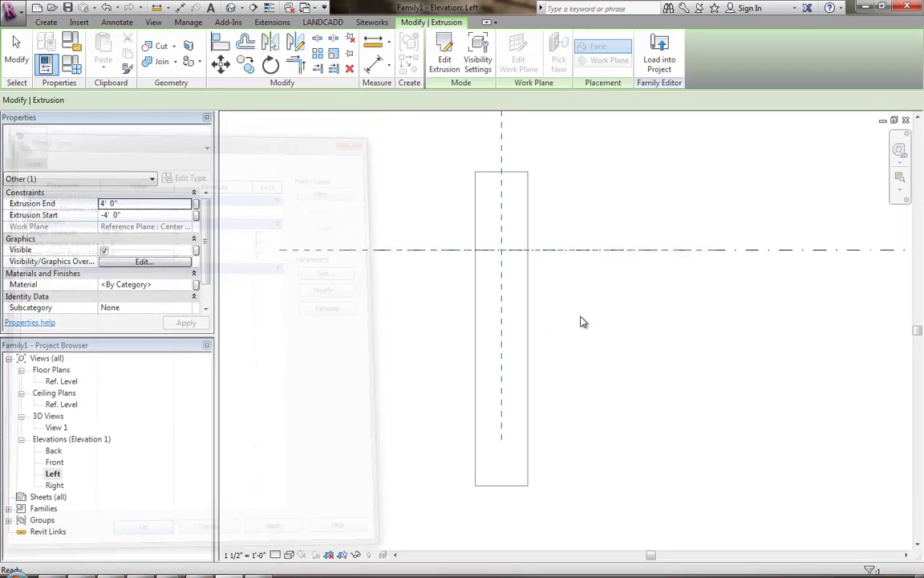
- Attempt aligned dimensions (DI) from the reference level to the beam's edges, then cancel them
{"action": "key", "text": "Escape"}
{"action": "key", "text": "d"}
{"action": "key", "text": "i"}
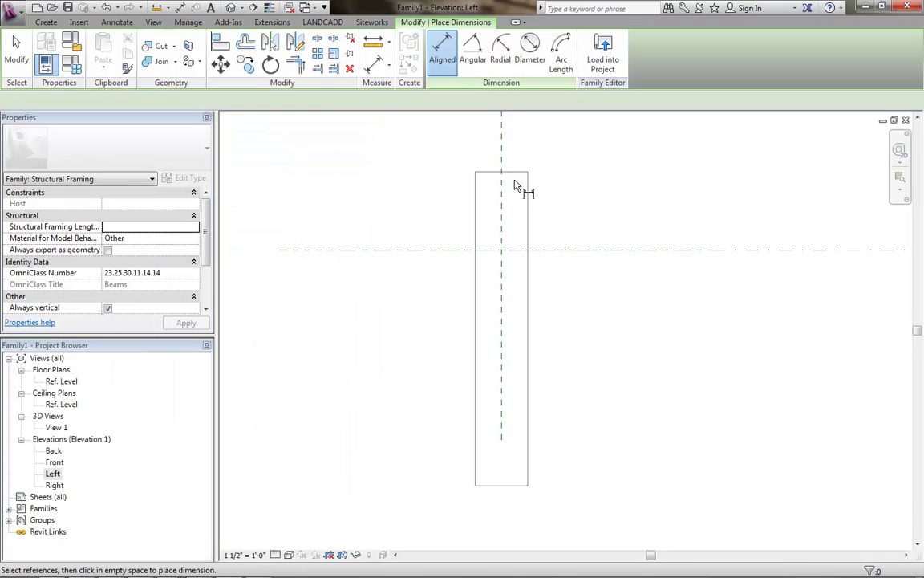
{"action": "left_click", "coordinate": [518, 172]}
{"action": "key", "text": "Escape"}
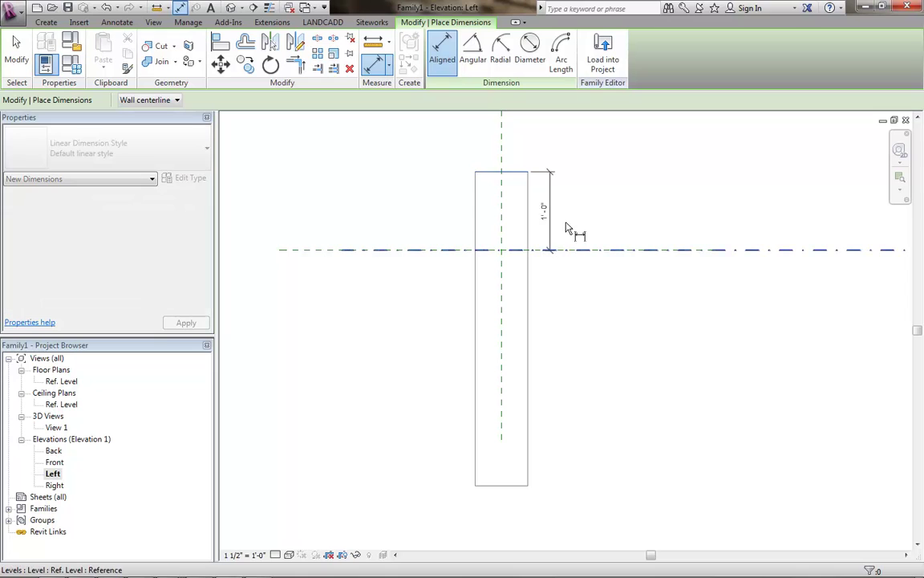
{"action": "key", "text": "Escape"}
{"action": "key", "text": "d"}
{"action": "key", "text": "i"}
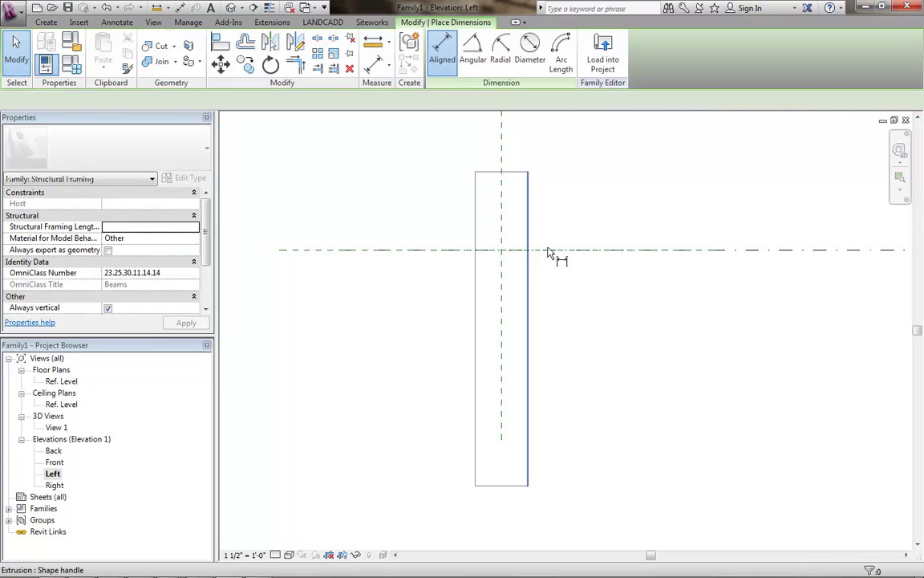
{"action": "left_click", "coordinate": [551, 251]}
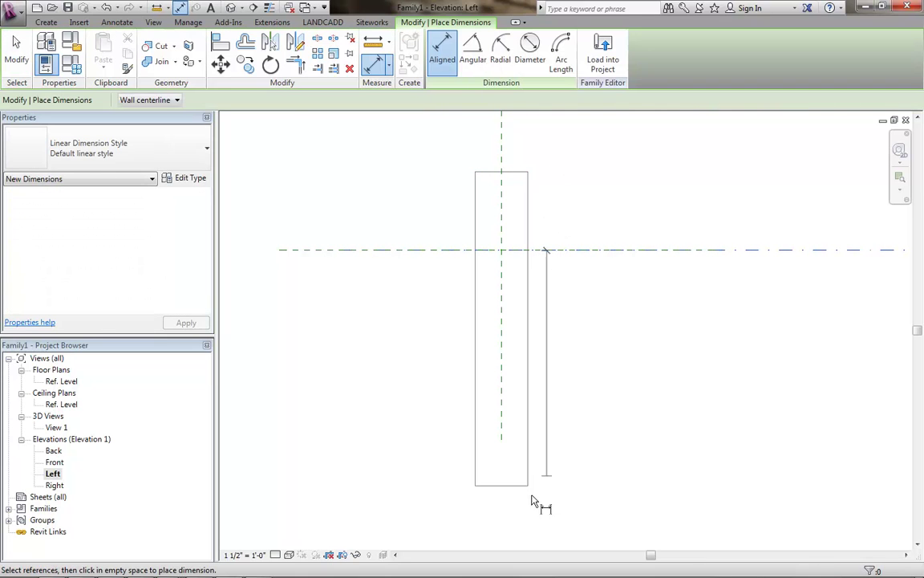
{"action": "left_click", "coordinate": [574, 471]}
{"action": "key", "text": "Escape"}
{"action": "key", "text": "Escape"}
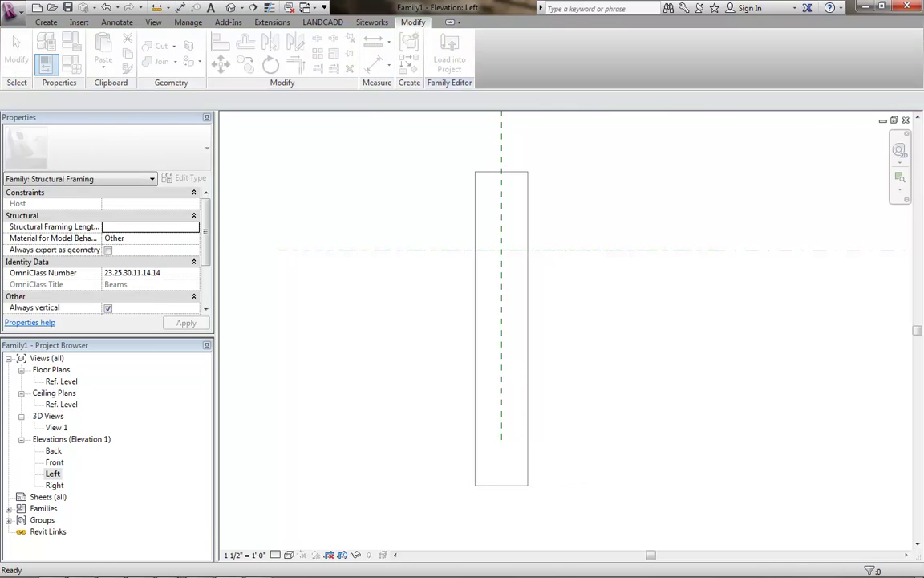
- Re-enter and apply 2' 6" for Beam Depth Below Floor
{"action": "left_click", "coordinate": [46, 64]}
{"action": "left_click", "coordinate": [95, 248]}
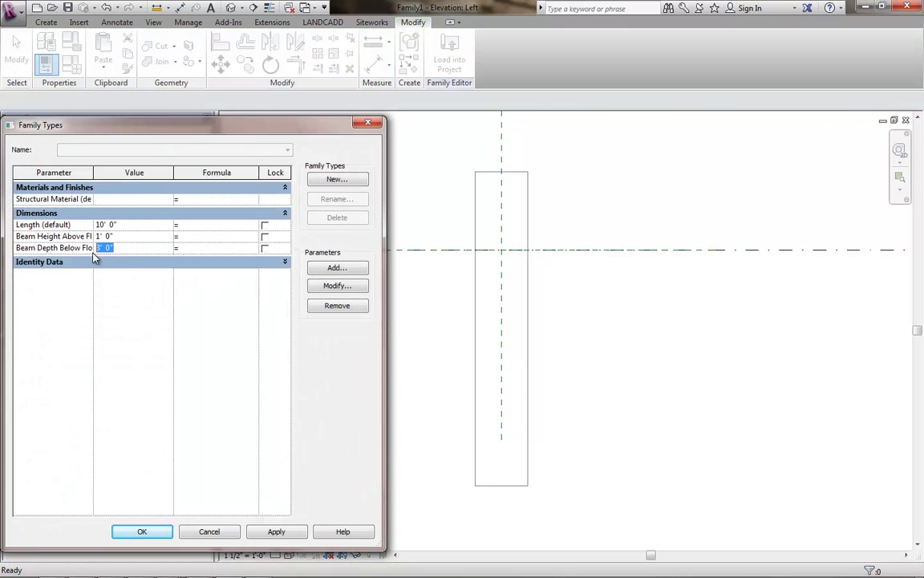
{"action": "type", "text": "2' 6"}
{"action": "left_click", "coordinate": [256, 533]}
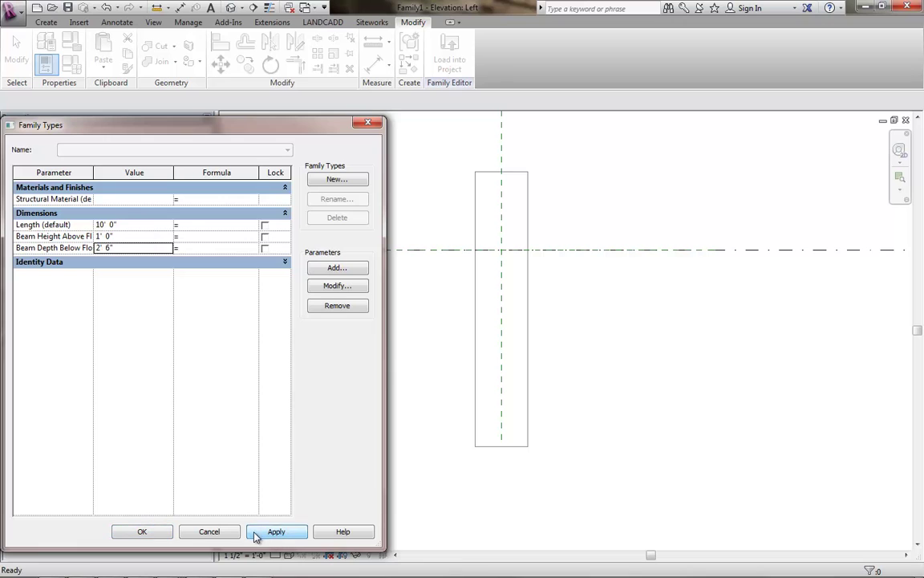
{"action": "left_click", "coordinate": [140, 530]}
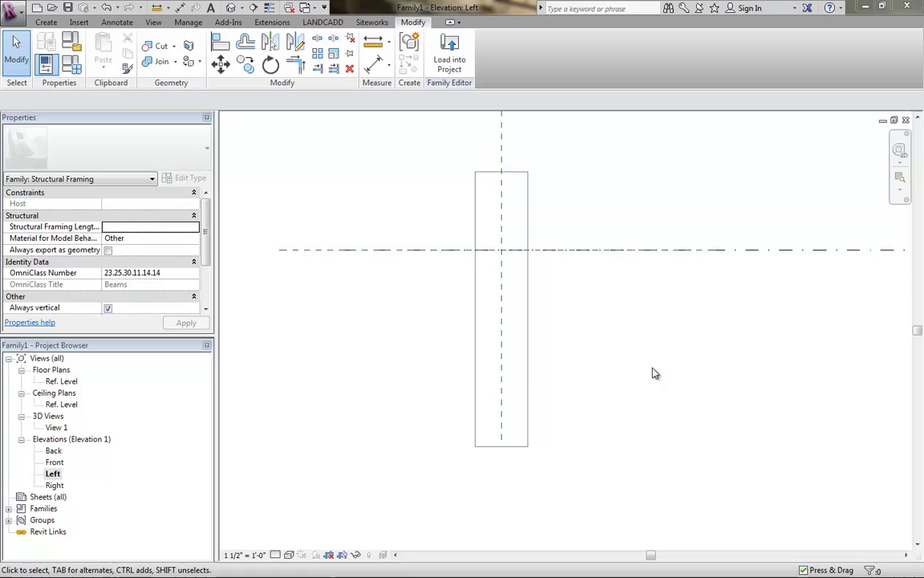
- Reopen the beam extrusion's sketch and extend the right reference plane above and below the profile
{"action": "left_click", "coordinate": [520, 450]}
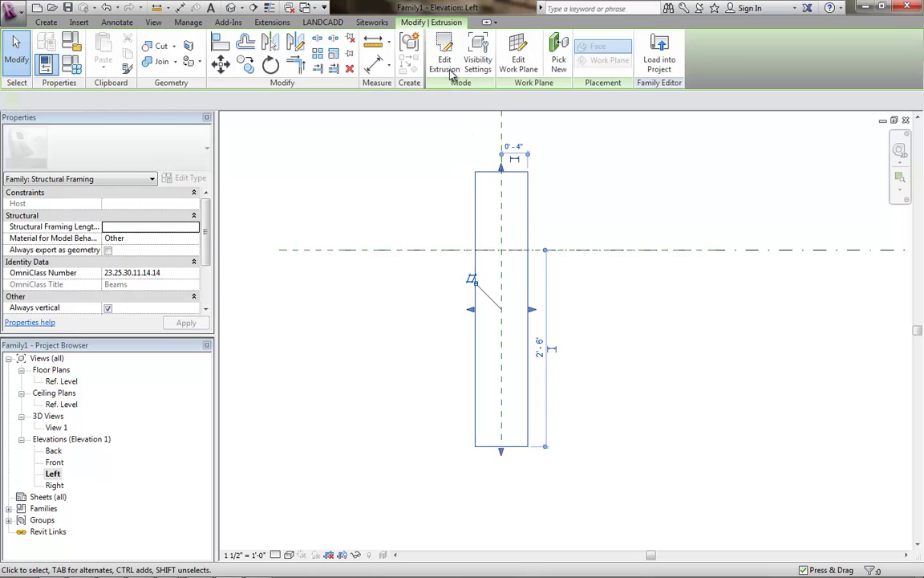
{"action": "left_click", "coordinate": [411, 62]}
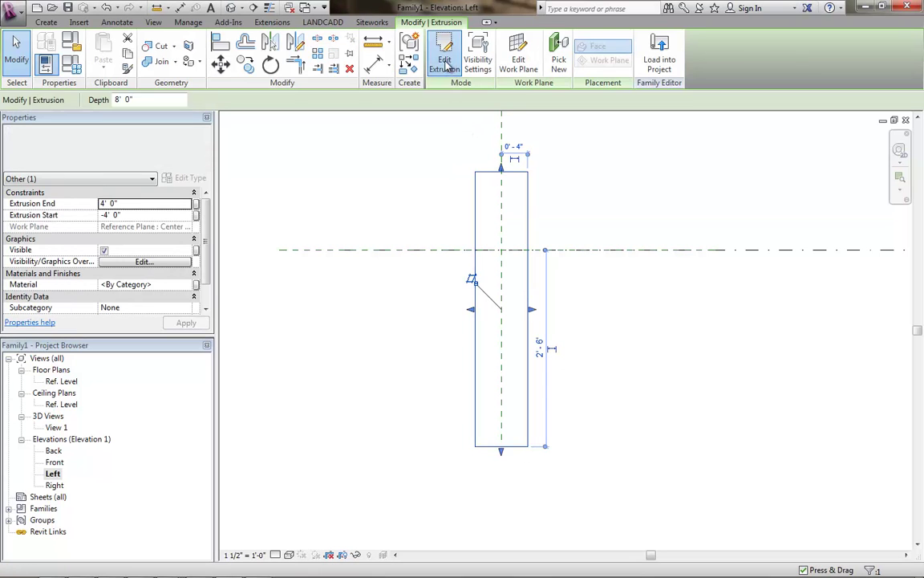
{"action": "left_click", "coordinate": [531, 295]}
{"action": "left_click_drag", "start_coordinate": [531, 401], "coordinate": [530, 522]}
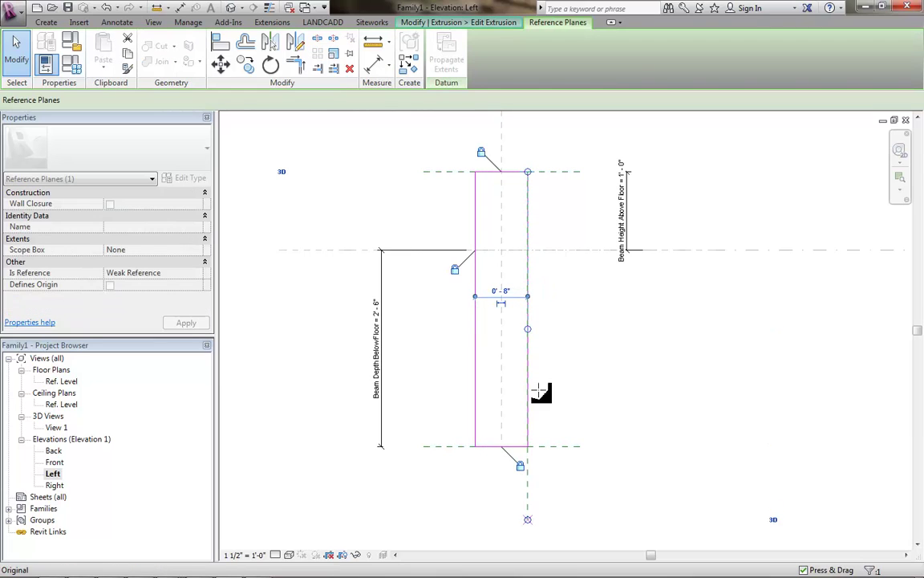
{"action": "left_click_drag", "start_coordinate": [530, 175], "coordinate": [528, 132]}
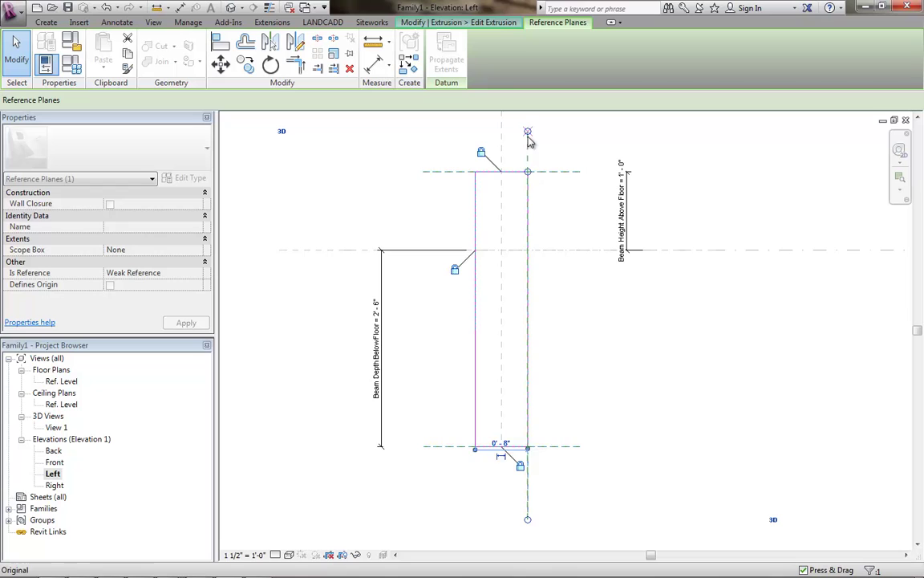
{"action": "left_click", "coordinate": [482, 210]}
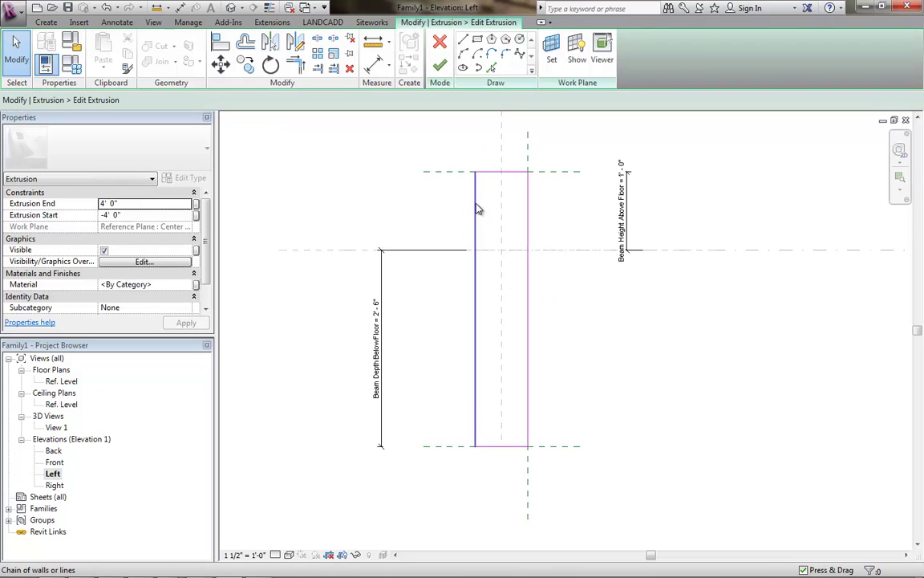
- Extend the left reference plane past the profile's top and bottom too
{"action": "left_click", "coordinate": [479, 202]}
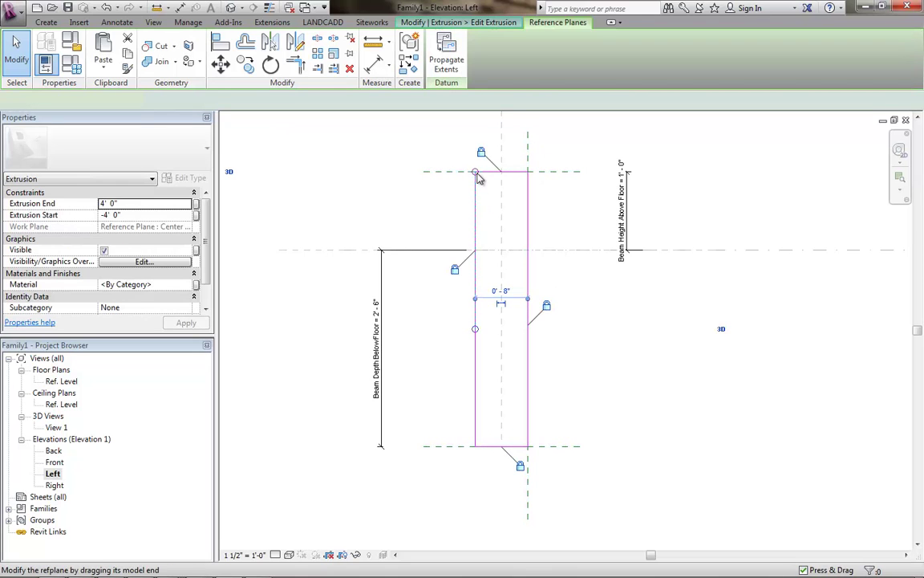
{"action": "left_click_drag", "start_coordinate": [477, 175], "coordinate": [475, 136]}
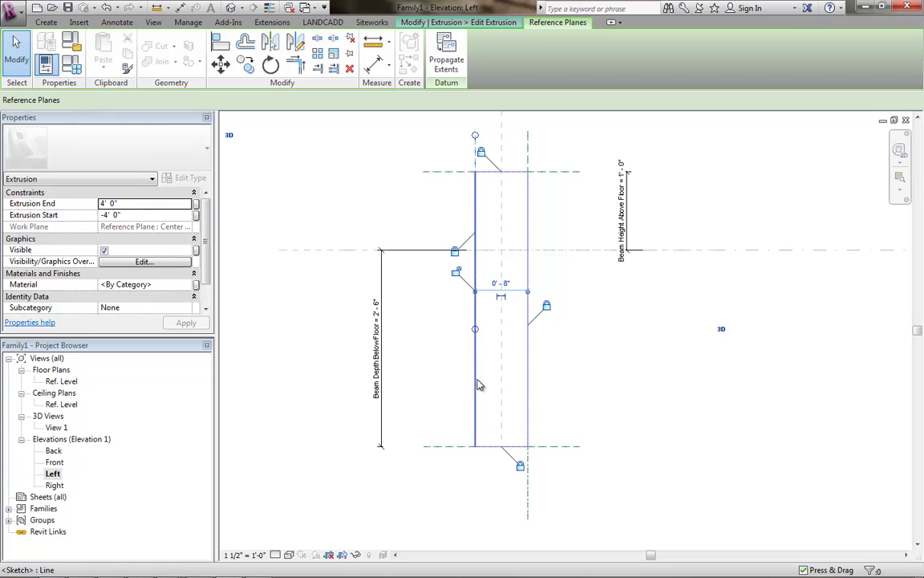
{"action": "left_click", "coordinate": [475, 330]}
{"action": "left_click_drag", "start_coordinate": [475, 329], "coordinate": [476, 517]}
{"action": "left_click", "coordinate": [571, 502]}
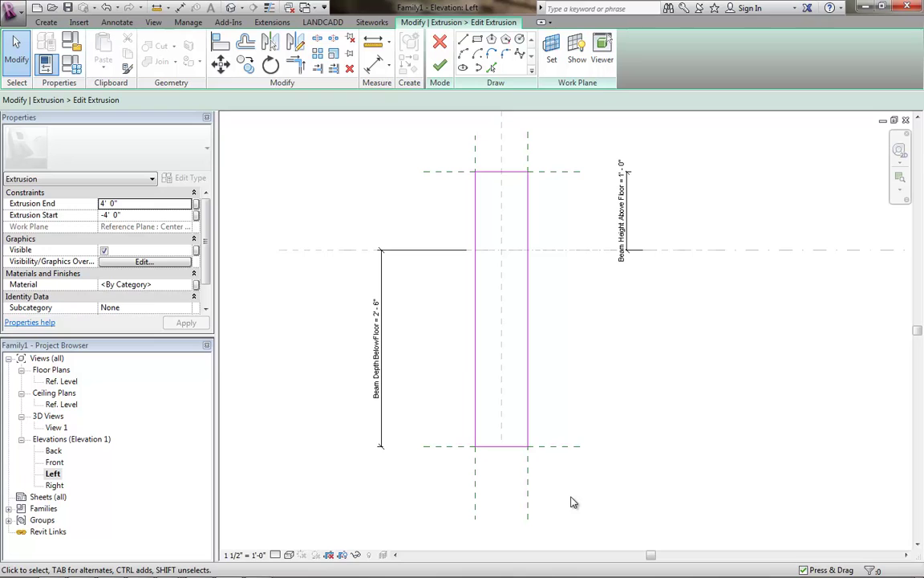
{"action": "middle_click_drag", "start_coordinate": [575, 502], "coordinate": [575, 492]}
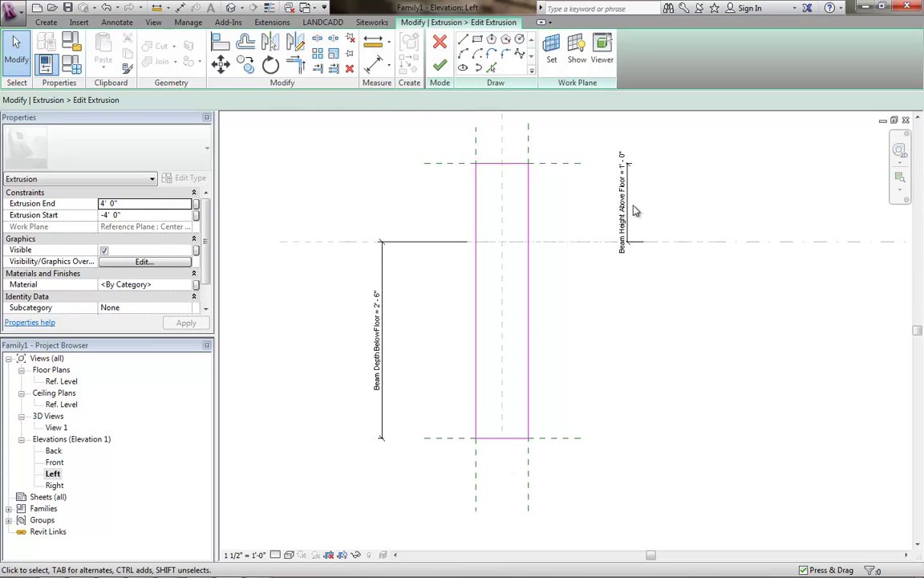
- Add a 0'-8" aligned width dimension between the side planes, with witness lines shortened to the bottom edge
{"action": "left_click", "coordinate": [116, 23]}
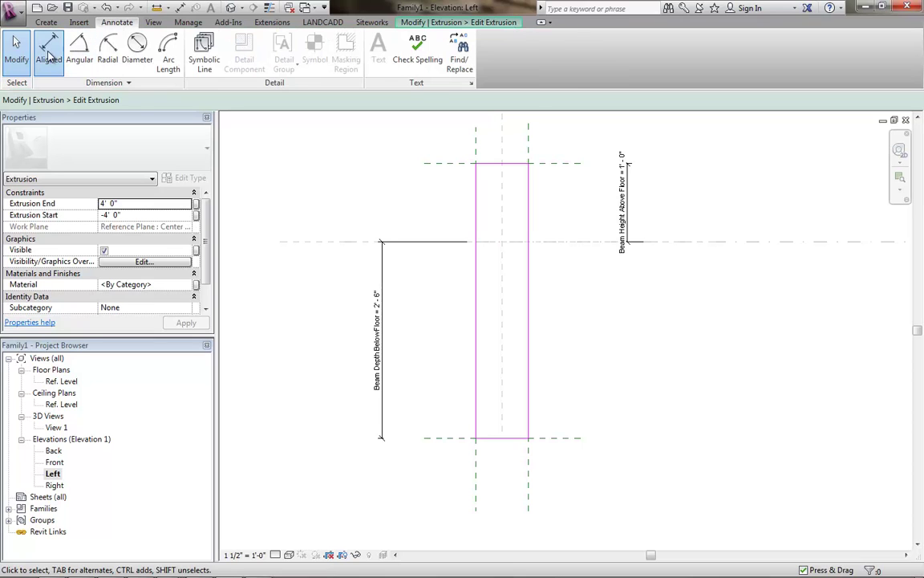
{"action": "left_click", "coordinate": [78, 46]}
{"action": "left_click", "coordinate": [478, 489]}
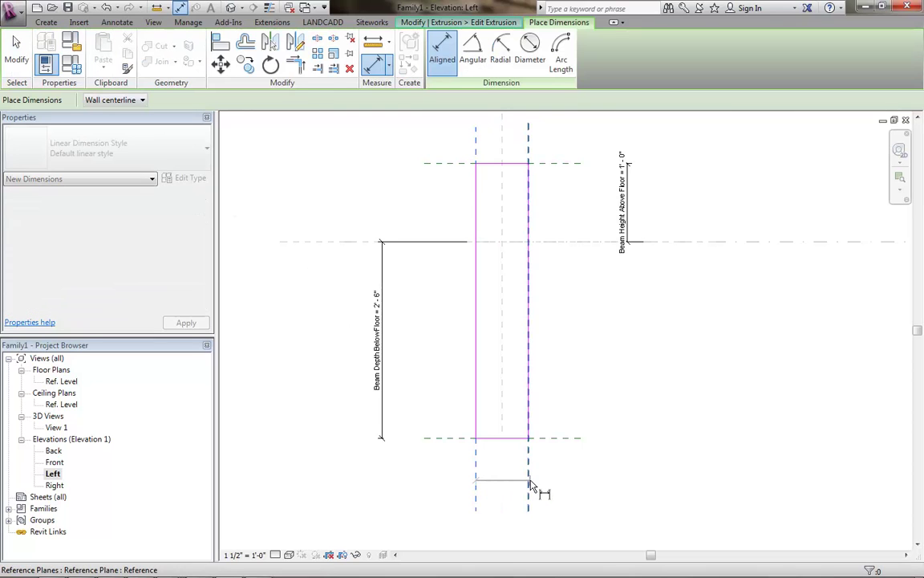
{"action": "left_click", "coordinate": [528, 505]}
{"action": "left_click", "coordinate": [530, 504]}
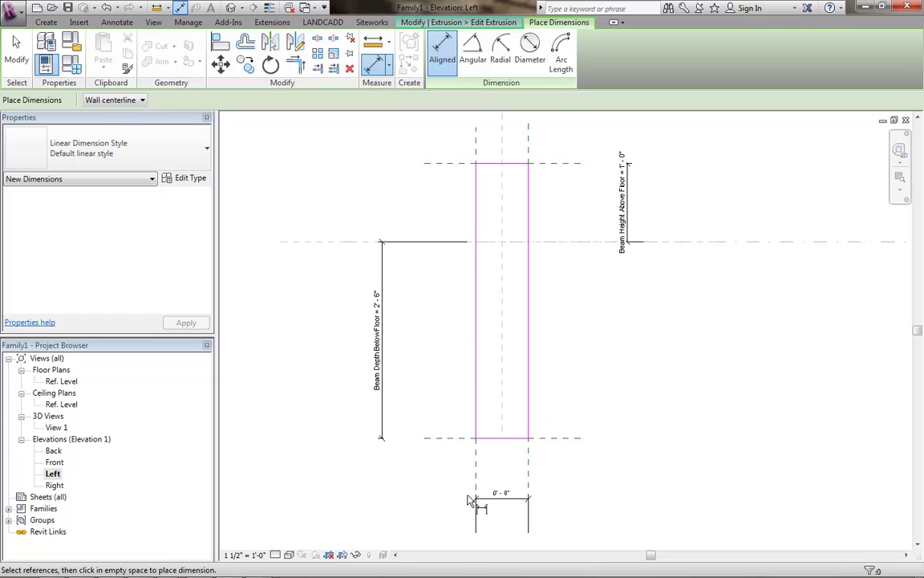
{"action": "key", "text": "Escape"}
{"action": "key", "text": "Escape"}
{"action": "left_click", "coordinate": [477, 523]}
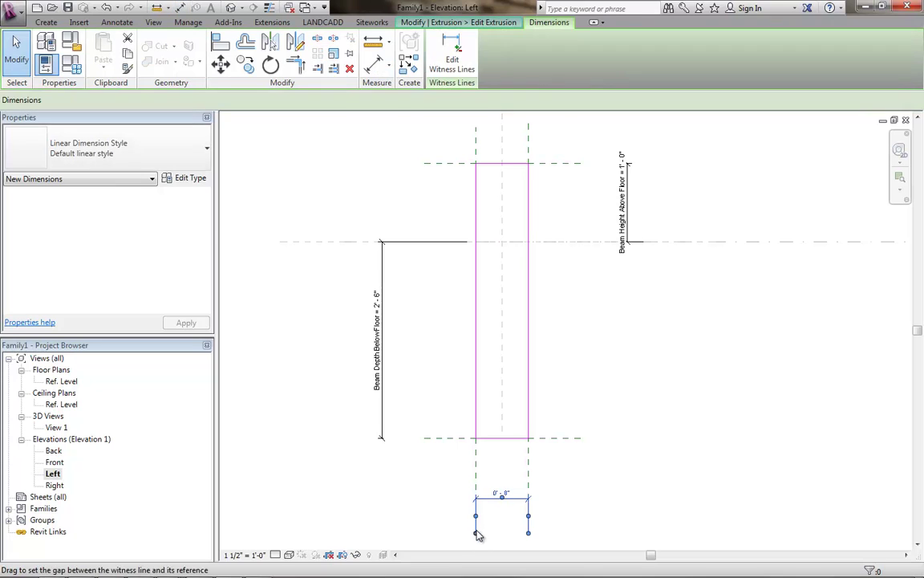
{"action": "left_click_drag", "start_coordinate": [475, 528], "coordinate": [482, 491]}
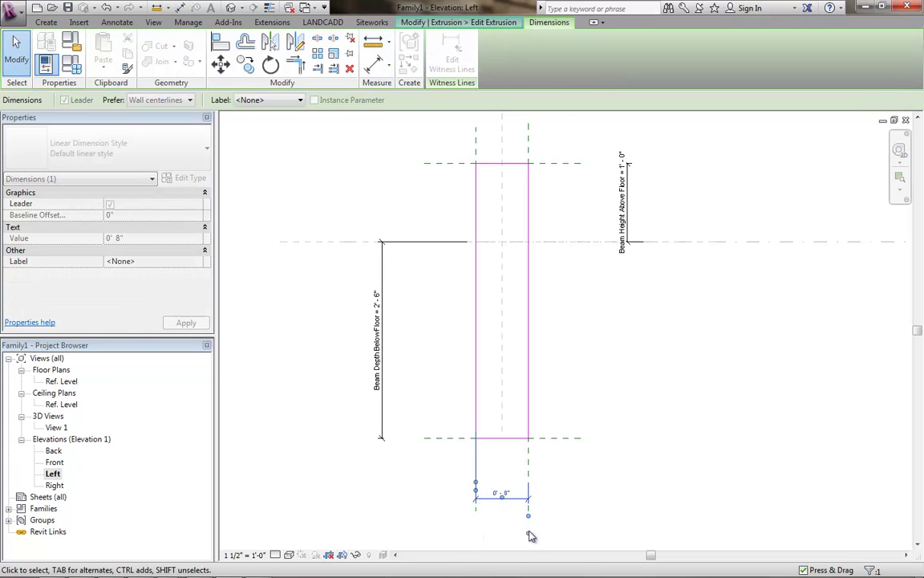
{"action": "left_click_drag", "start_coordinate": [528, 532], "coordinate": [530, 491]}
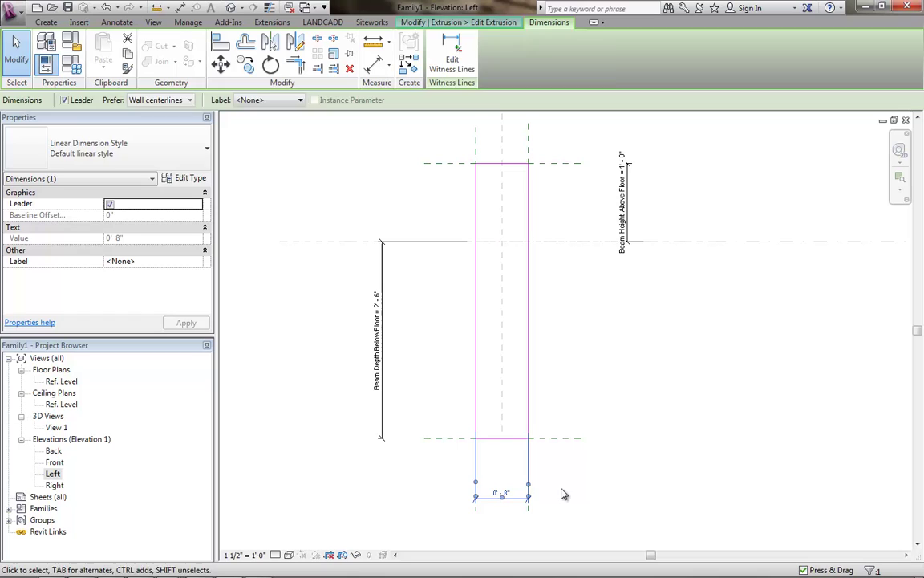
{"action": "left_click", "coordinate": [553, 491]}
- Label the 0'-8" width dimension with a new Beam Width Bottom parameter
{"action": "scroll", "coordinate": [515, 515], "scroll_direction": "up", "scroll_amount": 2}
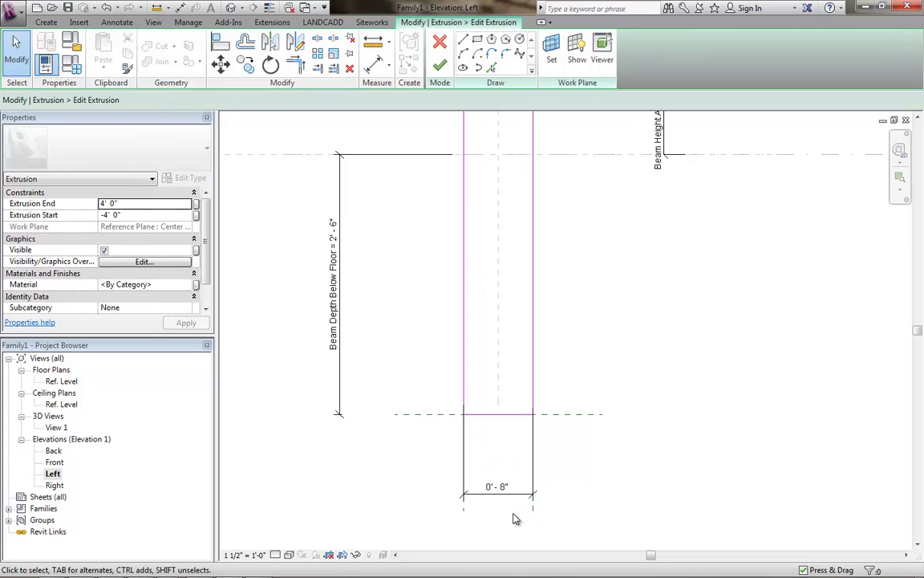
{"action": "left_click", "coordinate": [522, 492]}
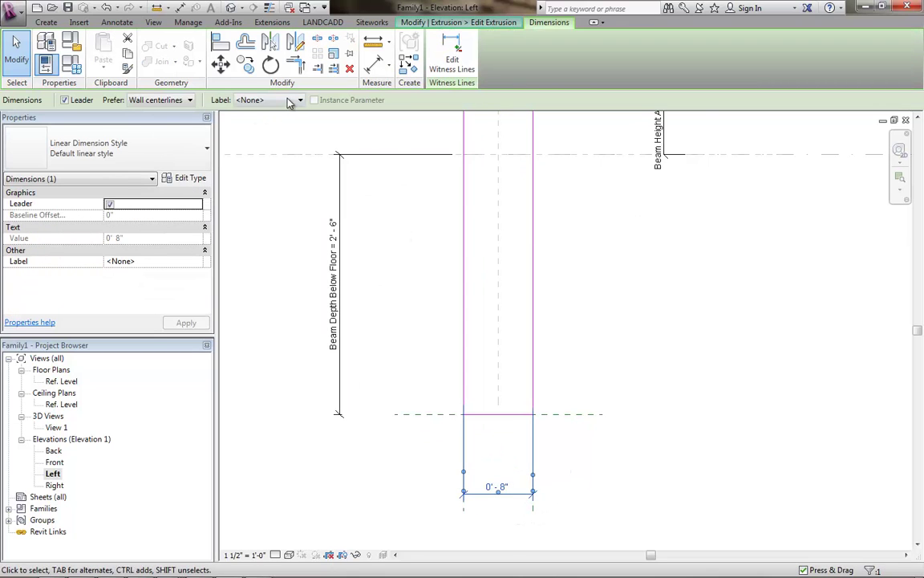
{"action": "left_click", "coordinate": [253, 101]}
{"action": "left_click", "coordinate": [278, 123]}
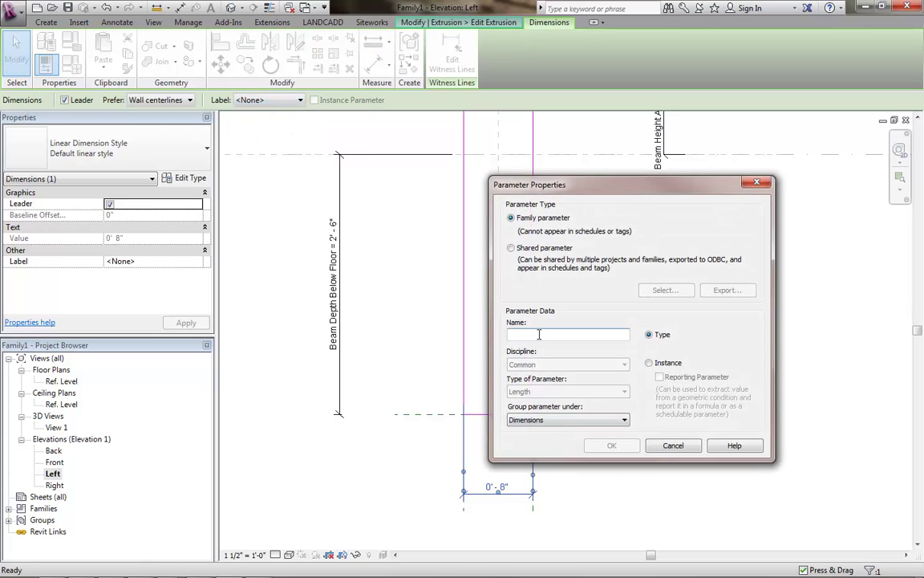
{"action": "type", "text": "Ba"}
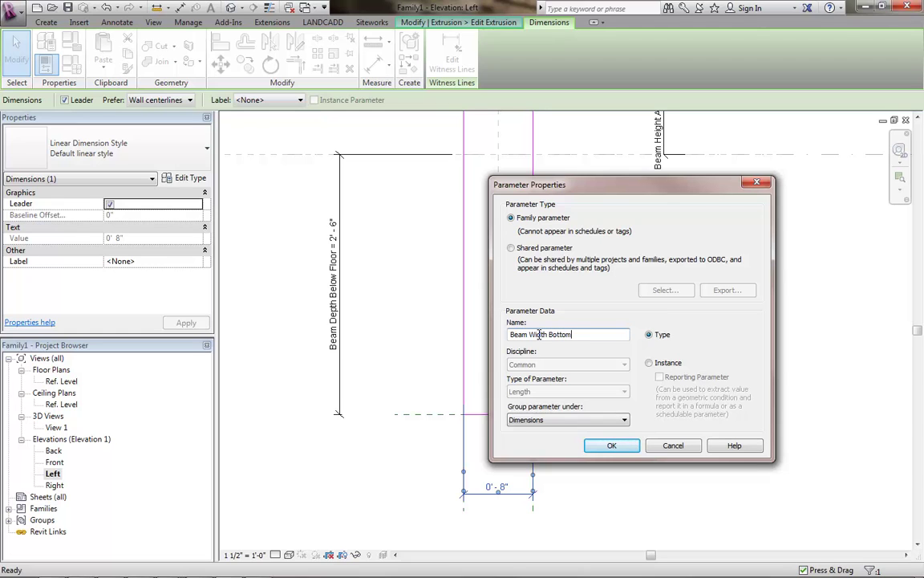
{"action": "left_click", "coordinate": [611, 448]}
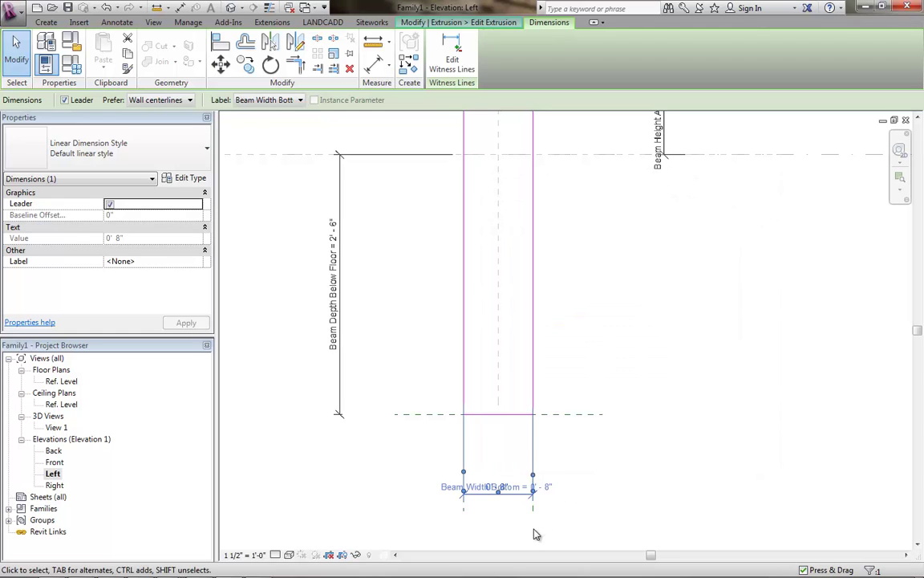
- Test a 1' Beam Width Bottom in Family Types, then discard the change
{"action": "left_click", "coordinate": [71, 66]}
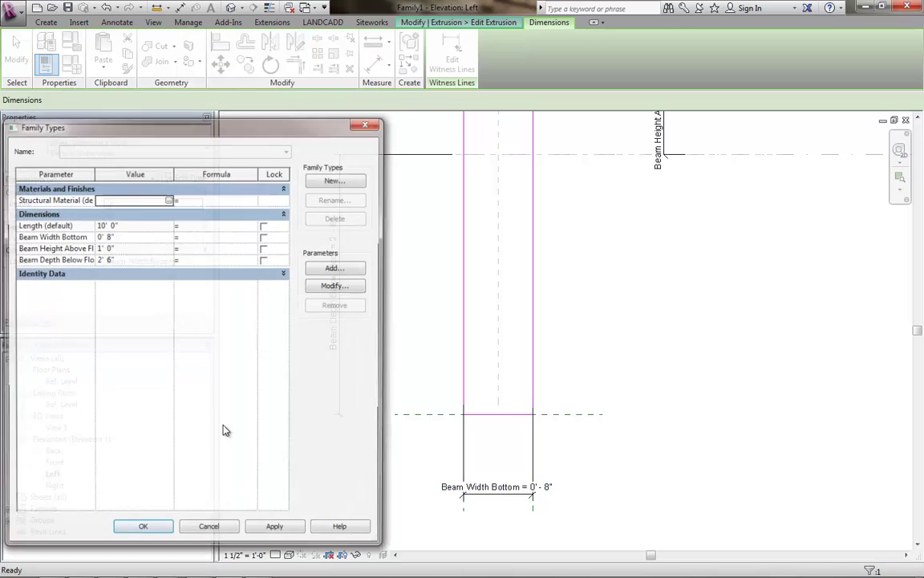
{"action": "left_click", "coordinate": [58, 236]}
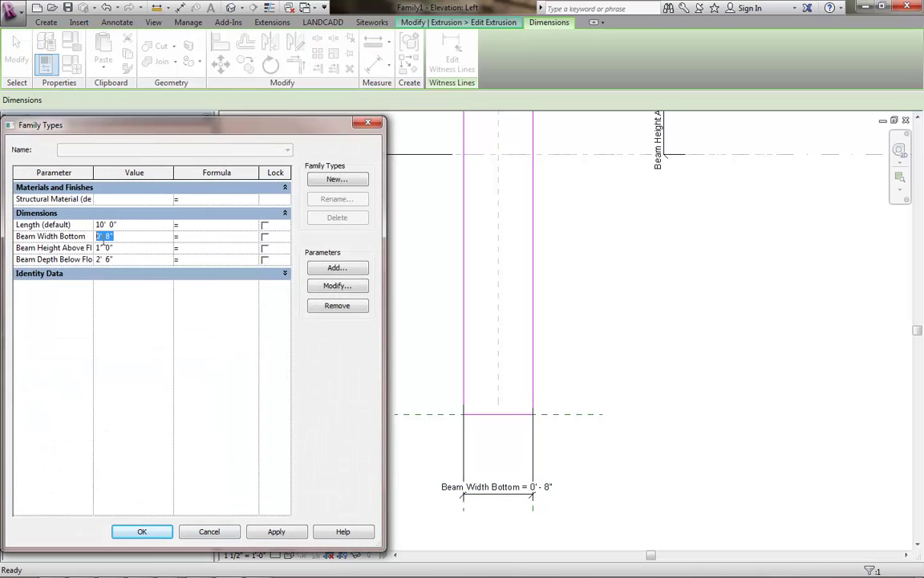
{"action": "type", "text": "1'"}
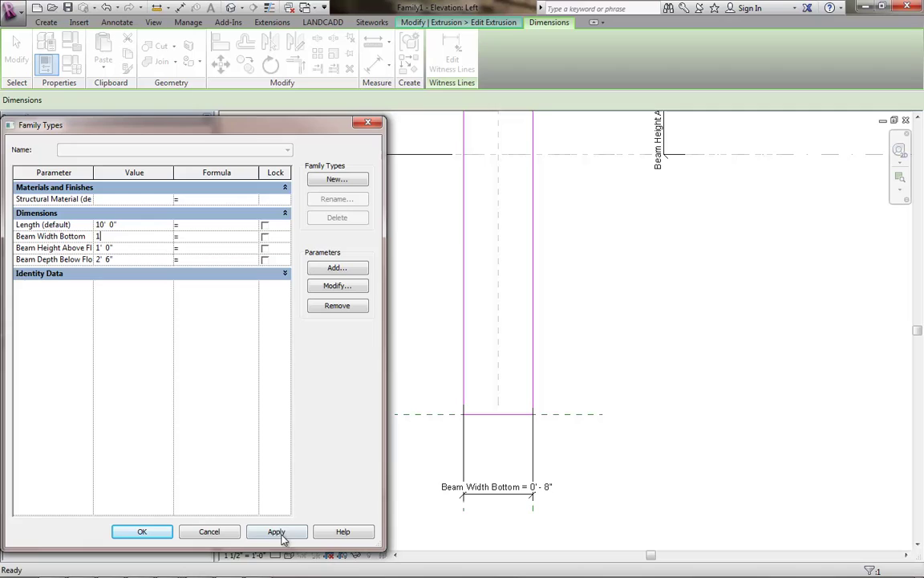
{"action": "left_click", "coordinate": [268, 532]}
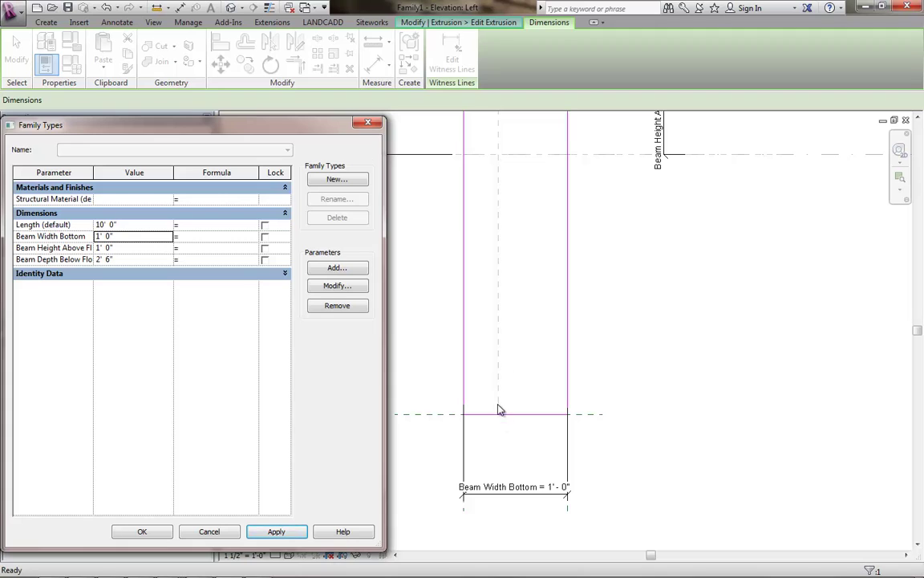
{"action": "left_click", "coordinate": [214, 535]}
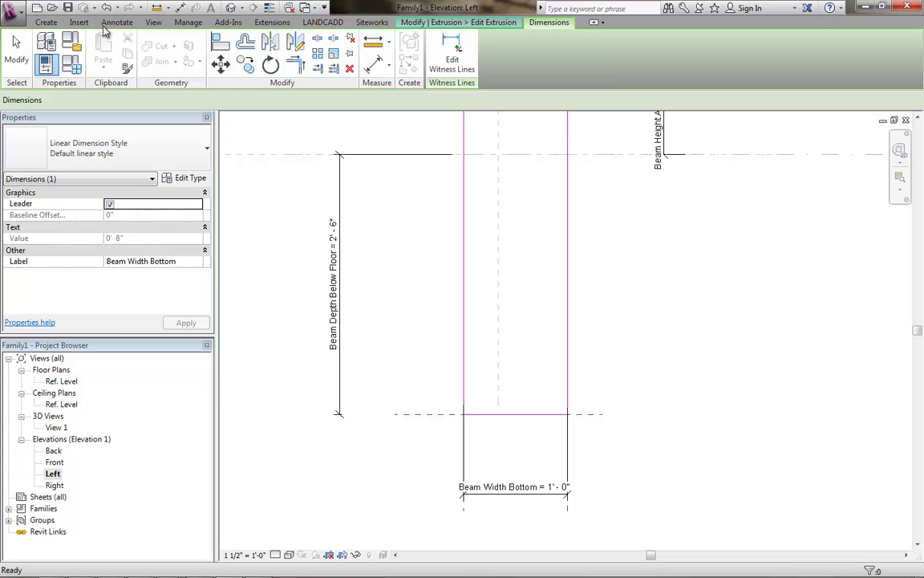
{"action": "key", "text": "Escape"}
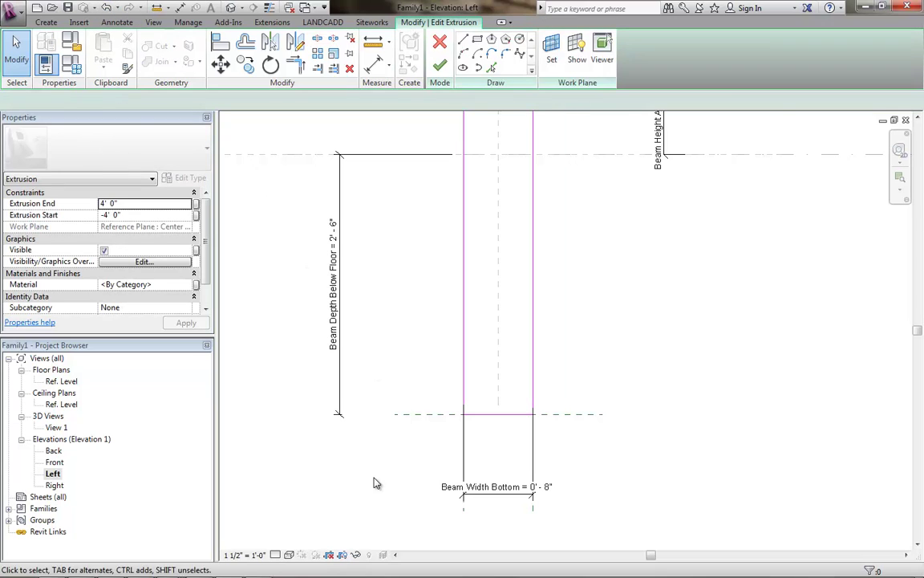
- Add an equalized two-segment dimension from the left plane to the center plane
{"action": "left_click", "coordinate": [116, 22]}
{"action": "left_click", "coordinate": [40, 50]}
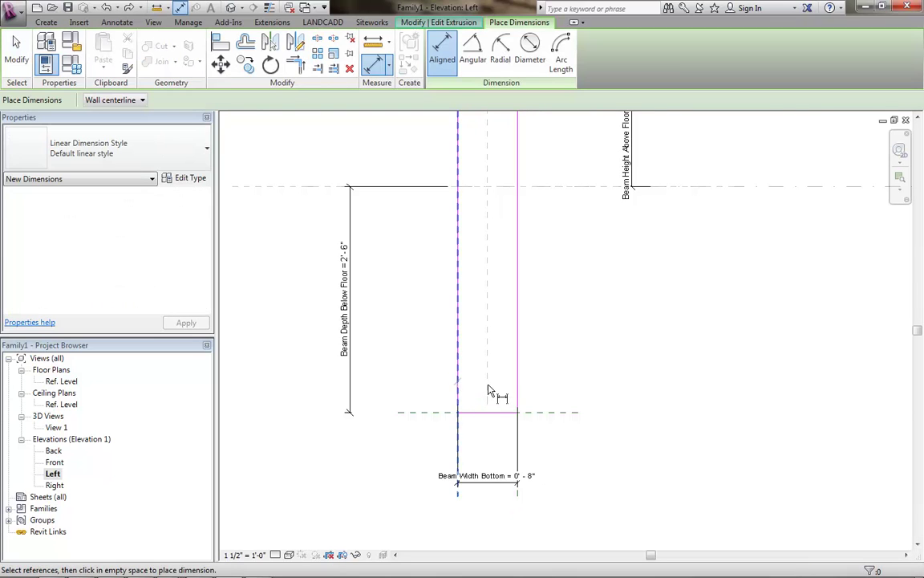
{"action": "left_click", "coordinate": [492, 389]}
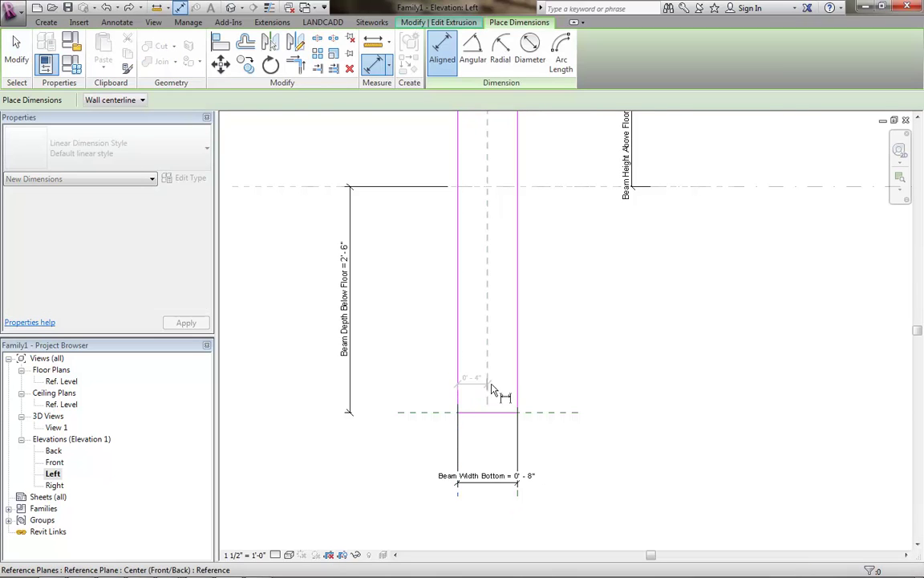
{"action": "key", "text": "Tab"}
{"action": "left_click", "coordinate": [519, 413]}
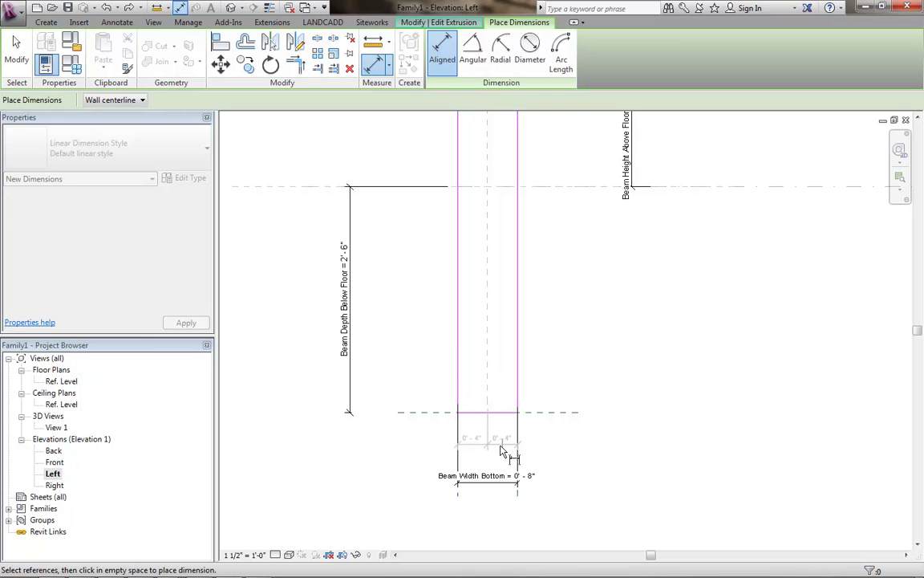
{"action": "left_click", "coordinate": [484, 439]}
{"action": "left_click", "coordinate": [479, 431]}
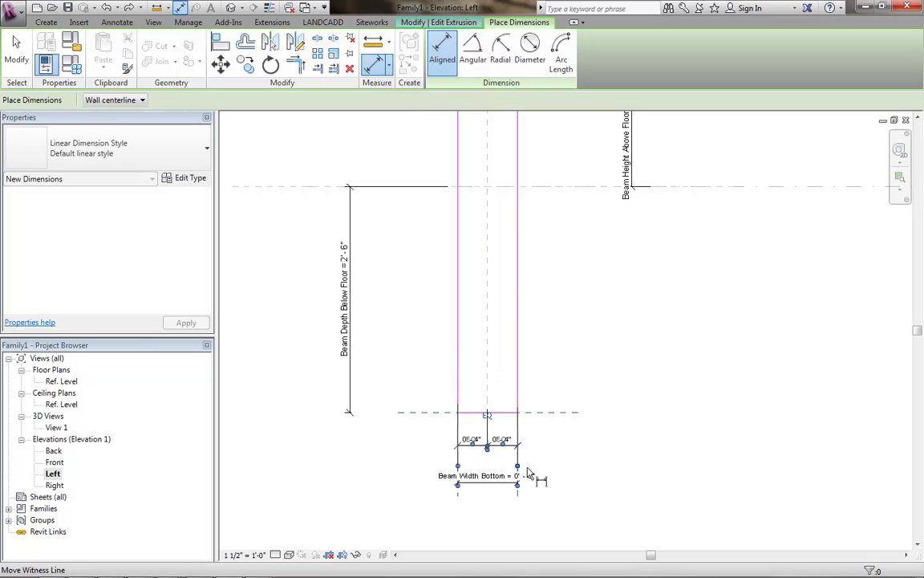
- Set Beam Width Bottom to 1' 2", apply it and close Family Types
{"action": "left_click", "coordinate": [74, 68]}
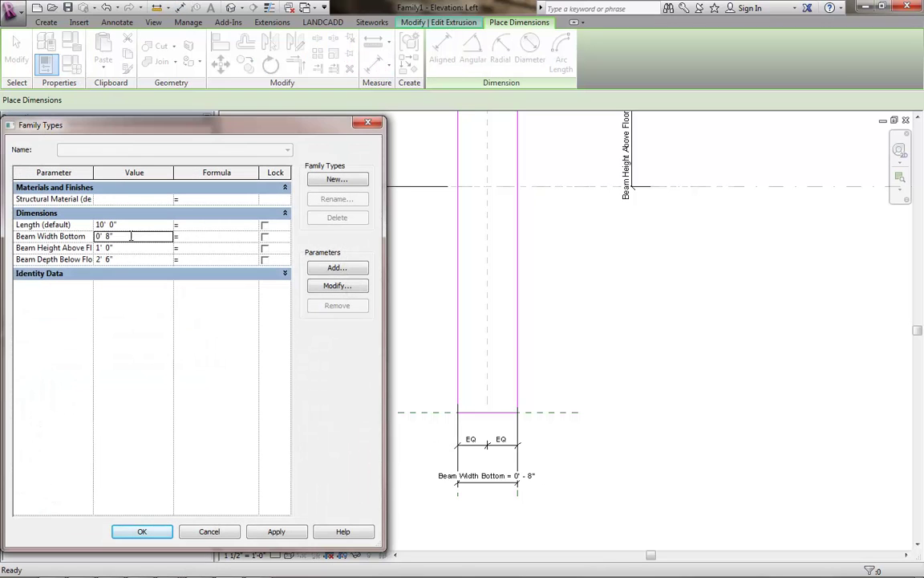
{"action": "left_click", "coordinate": [85, 235]}
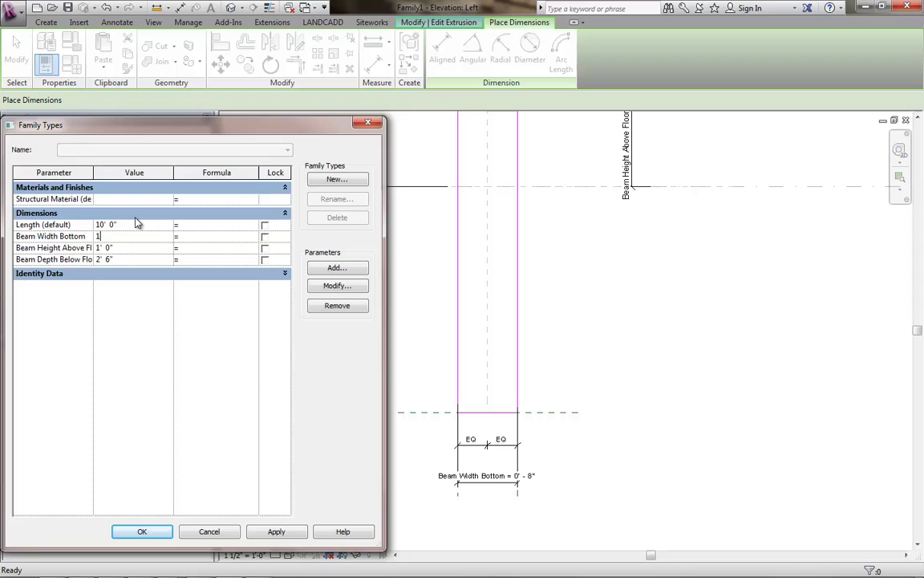
{"action": "type", "text": "1 2"}
{"action": "left_click", "coordinate": [273, 532]}
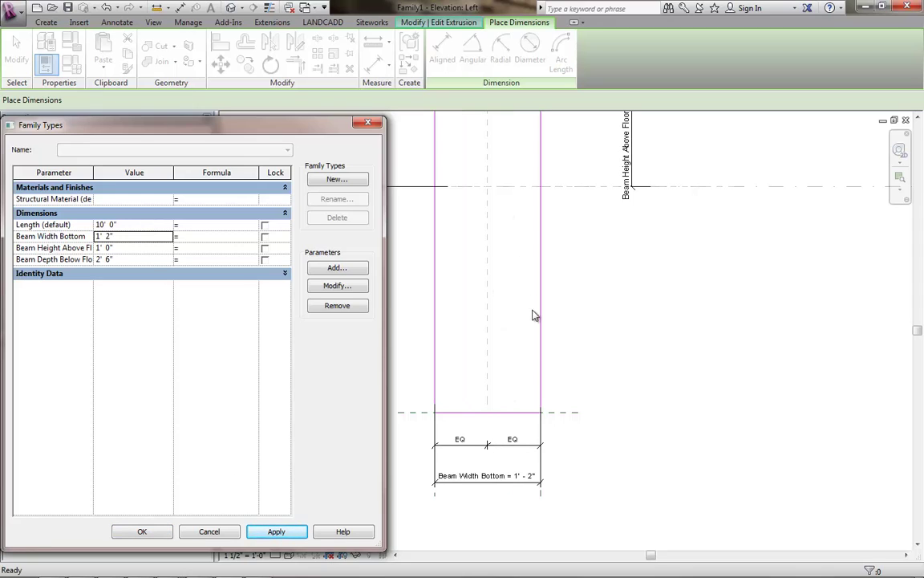
{"action": "left_click", "coordinate": [143, 532]}
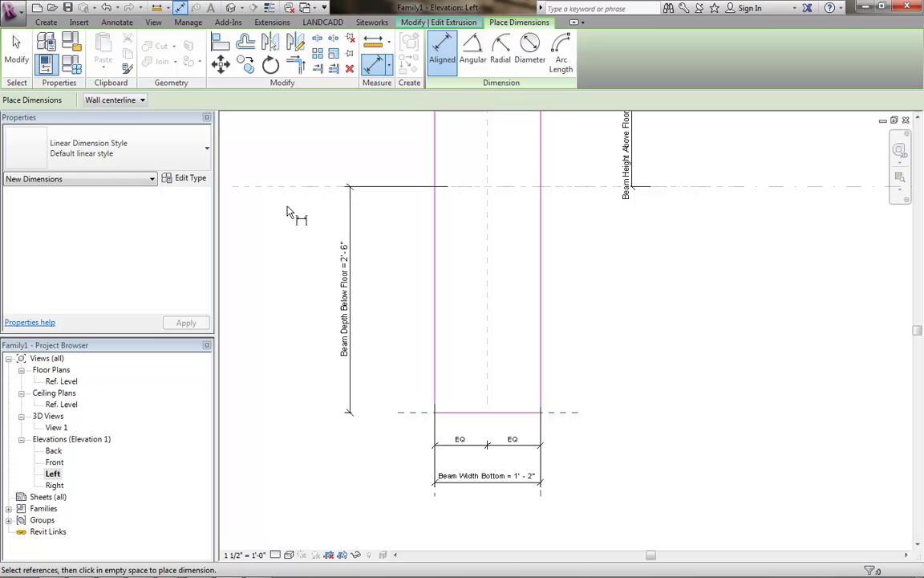
- Sketch a horizontal line off the profile's right edge and a vertical line up from it
{"action": "scroll", "coordinate": [298, 229], "scroll_direction": "down", "scroll_amount": 1}
{"action": "scroll", "coordinate": [293, 265], "scroll_direction": "down", "scroll_amount": 1}
{"action": "middle_click_drag", "start_coordinate": [285, 289], "coordinate": [314, 393]}
{"action": "key", "text": "Escape"}
{"action": "key", "text": "Escape"}
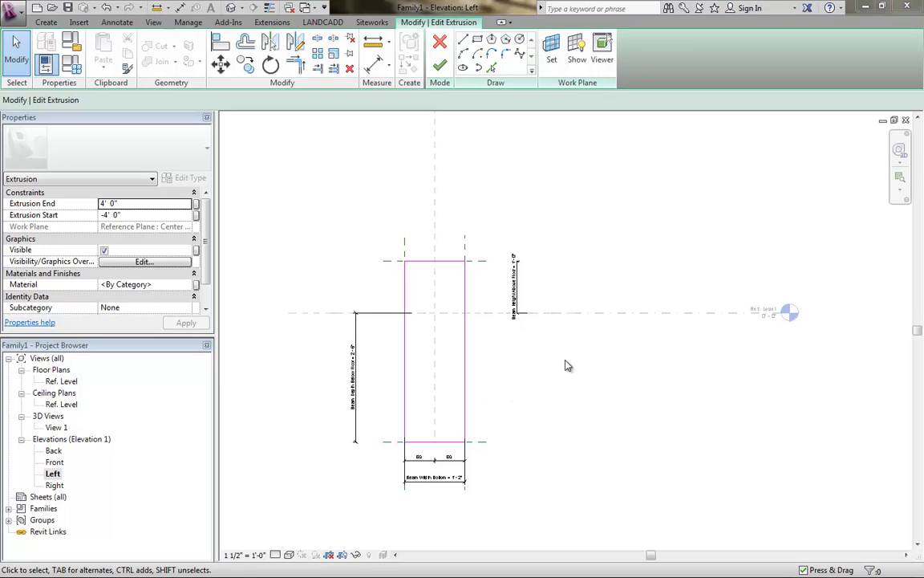
{"action": "scroll", "coordinate": [481, 335], "scroll_direction": "up", "scroll_amount": 2}
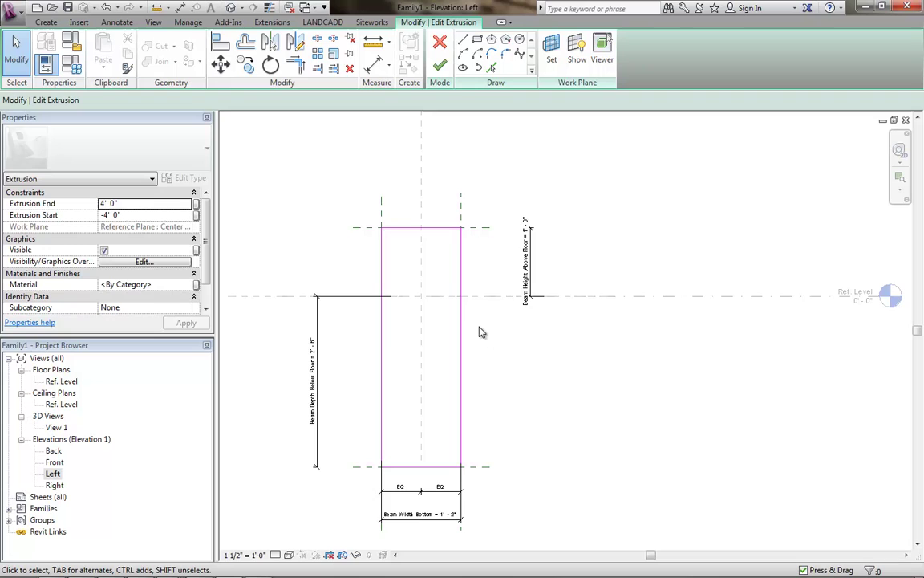
{"action": "left_click", "coordinate": [463, 40]}
{"action": "left_click", "coordinate": [460, 382]}
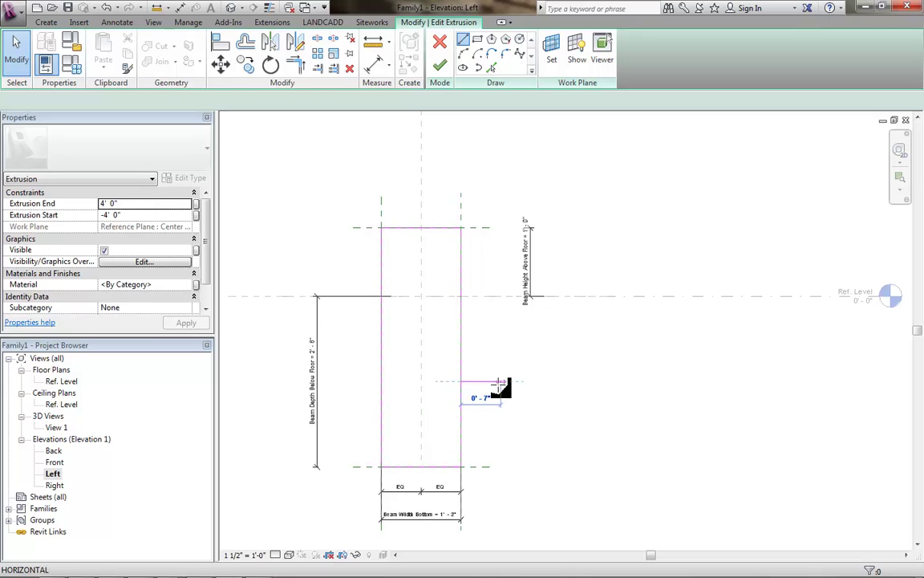
{"action": "left_click", "coordinate": [501, 381]}
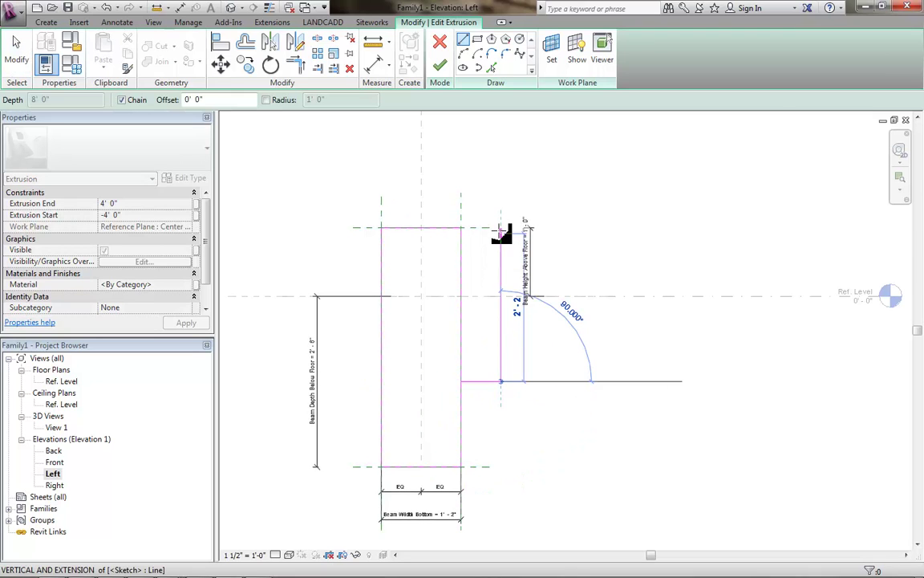
{"action": "left_click", "coordinate": [500, 246]}
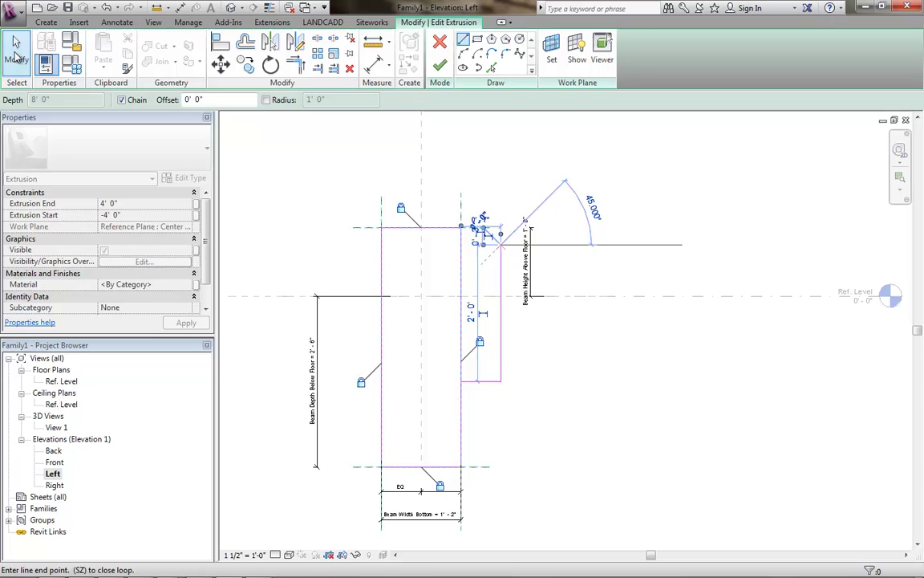
{"action": "key", "text": "Escape"}
{"action": "key", "text": "Escape"}
- Use Trim/Extend to Corner (TR) to join the new lines and close the L profile
{"action": "key", "text": "t"}
{"action": "key", "text": "r"}
{"action": "left_click", "coordinate": [501, 261]}
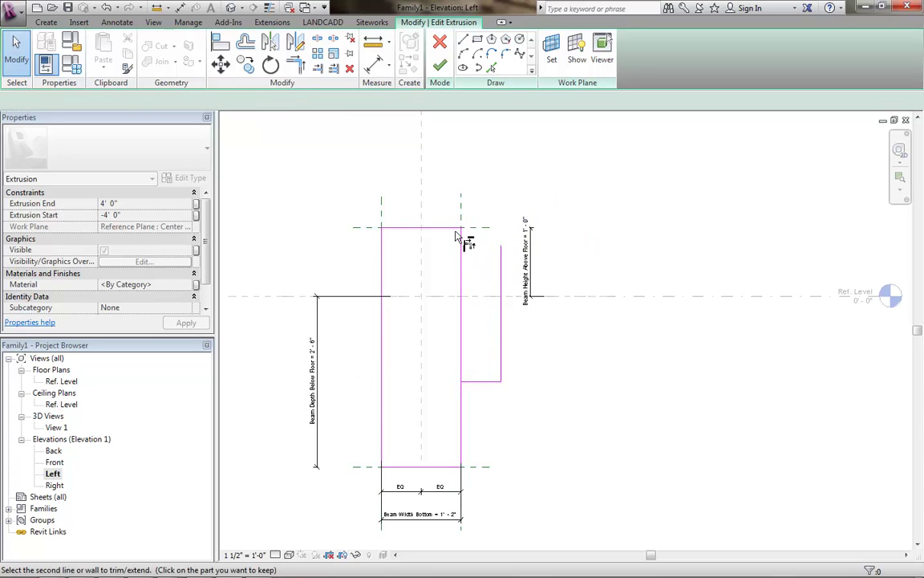
{"action": "left_click", "coordinate": [454, 228]}
{"action": "left_click", "coordinate": [486, 382]}
{"action": "left_click", "coordinate": [463, 407]}
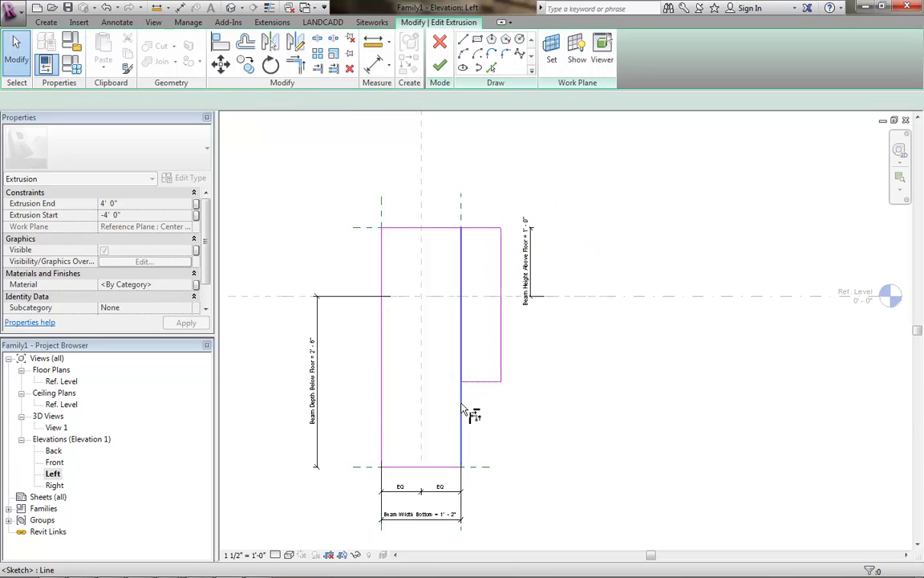
{"action": "key", "text": "Escape"}
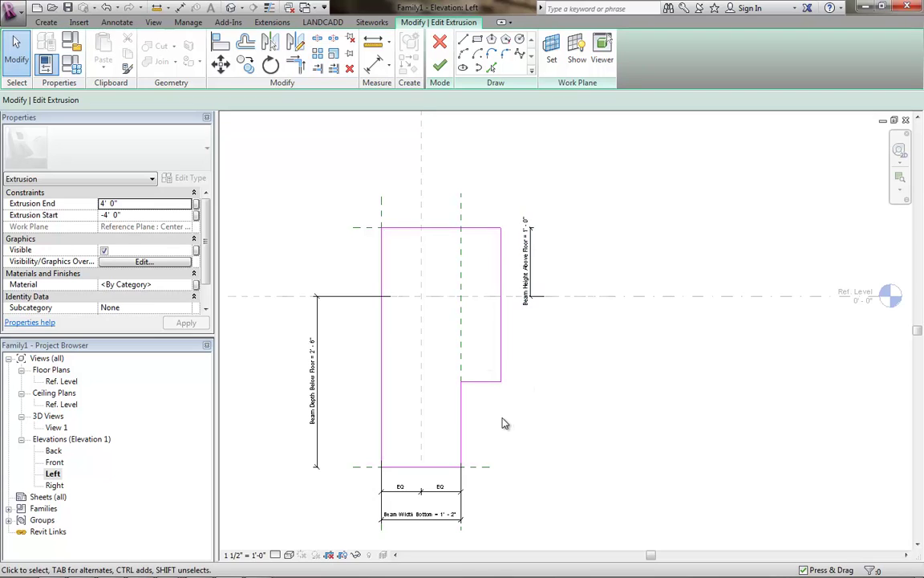
{"action": "scroll", "coordinate": [518, 330], "scroll_direction": "up", "scroll_amount": 1}
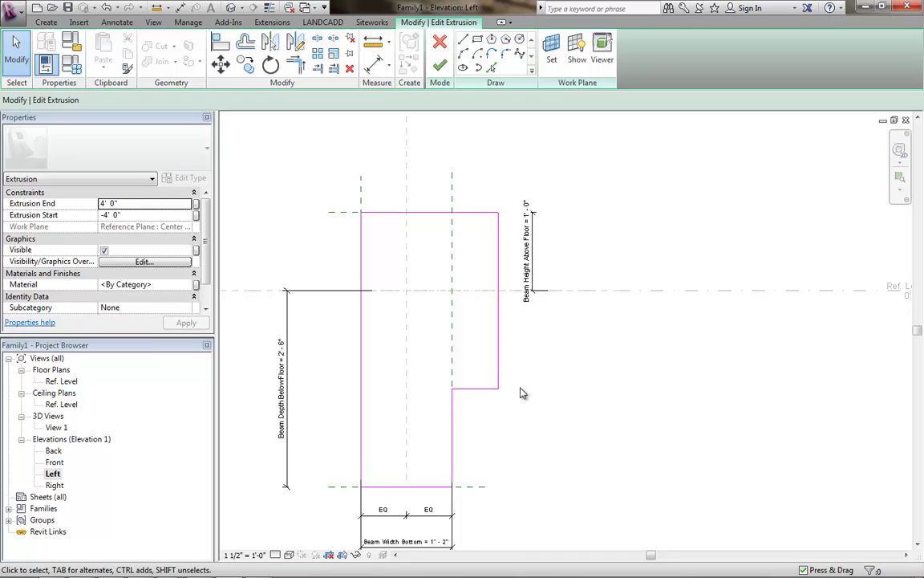
- Dimension the ledge's depth below Ref. Level as 1' 3" with an aligned (DI) dimension
{"action": "key", "text": "d"}
{"action": "key", "text": "i"}
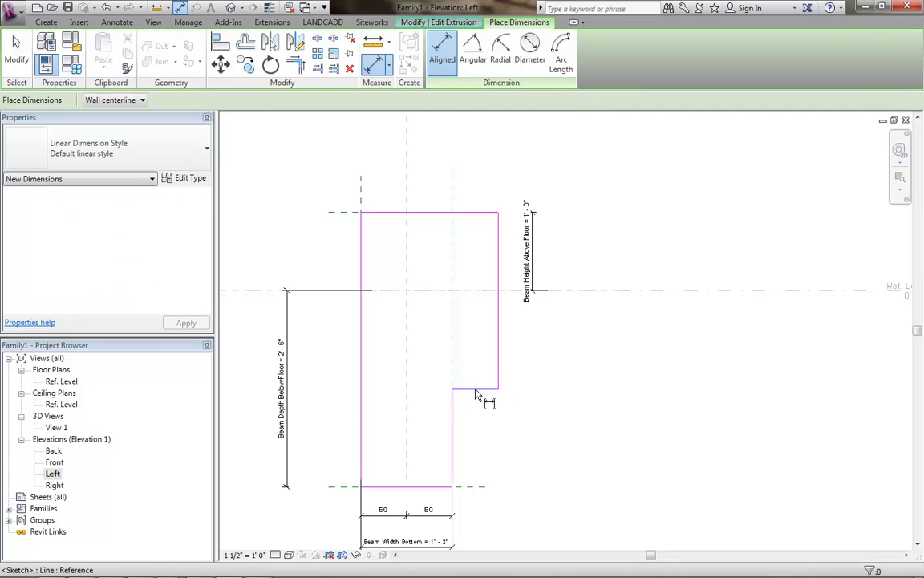
{"action": "left_click", "coordinate": [569, 293]}
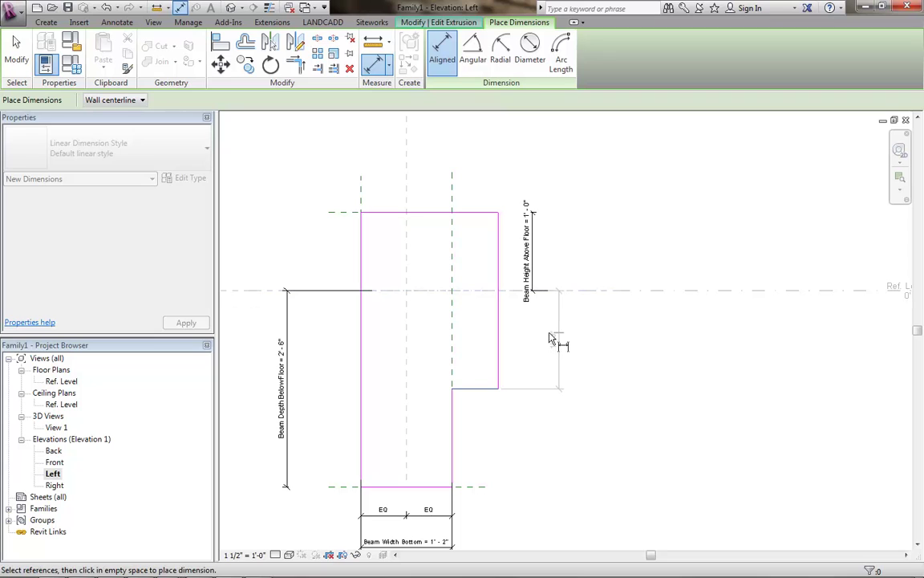
{"action": "left_click", "coordinate": [534, 359]}
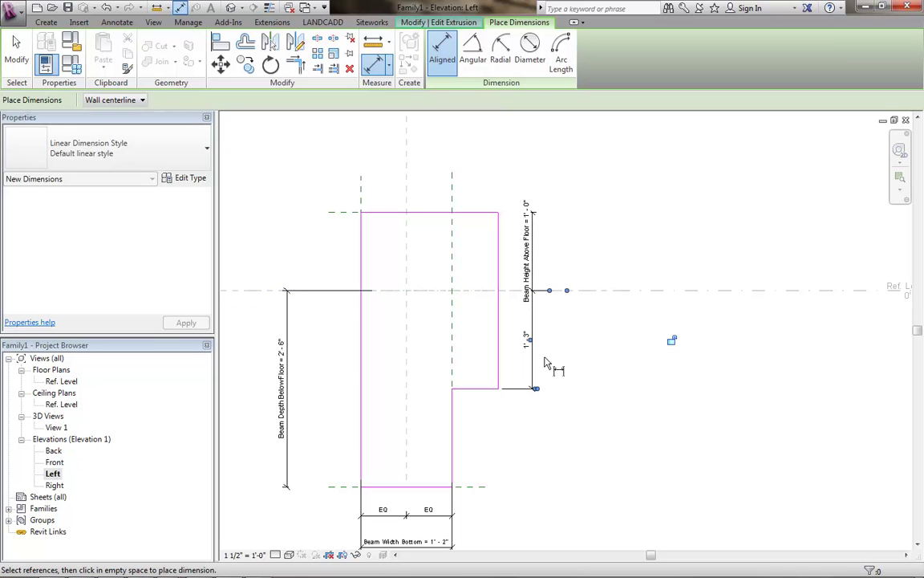
{"action": "key", "text": "Escape"}
{"action": "key", "text": "Escape"}
{"action": "scroll", "coordinate": [551, 373], "scroll_direction": "up", "scroll_amount": 2}
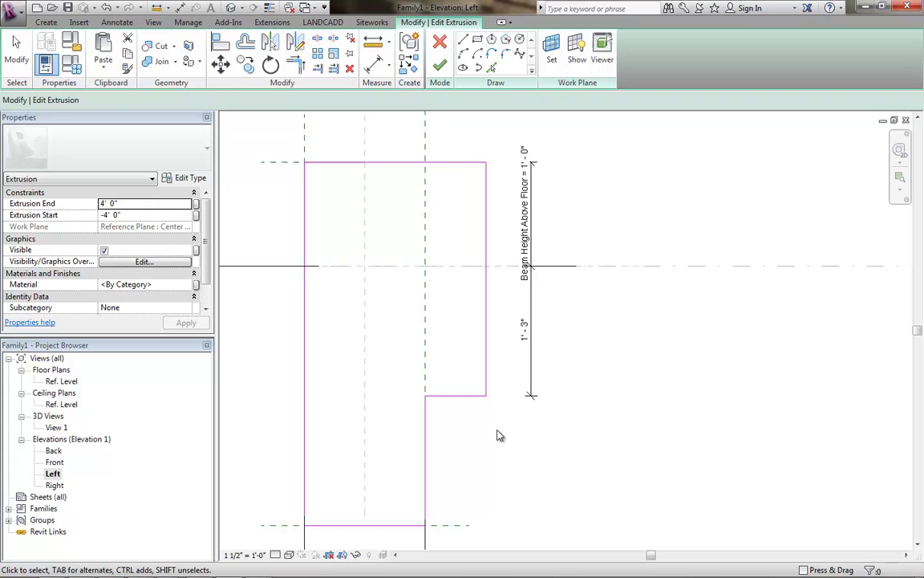
{"action": "middle_click_drag", "start_coordinate": [546, 429], "coordinate": [540, 377]}
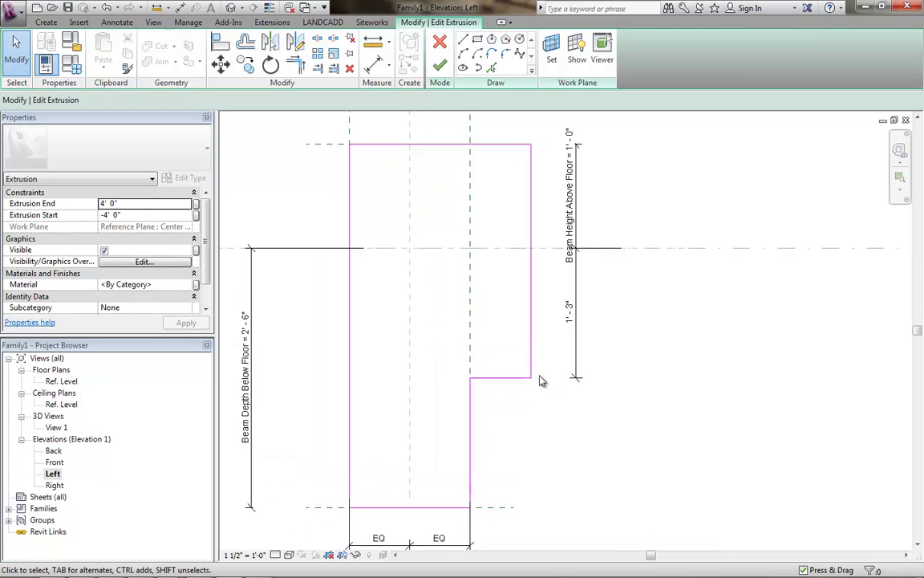
- Check the ledge's 1' 3" dimension, then finish the L-shaped extrusion sketch
{"action": "left_click", "coordinate": [564, 372]}
{"action": "left_click", "coordinate": [575, 306]}
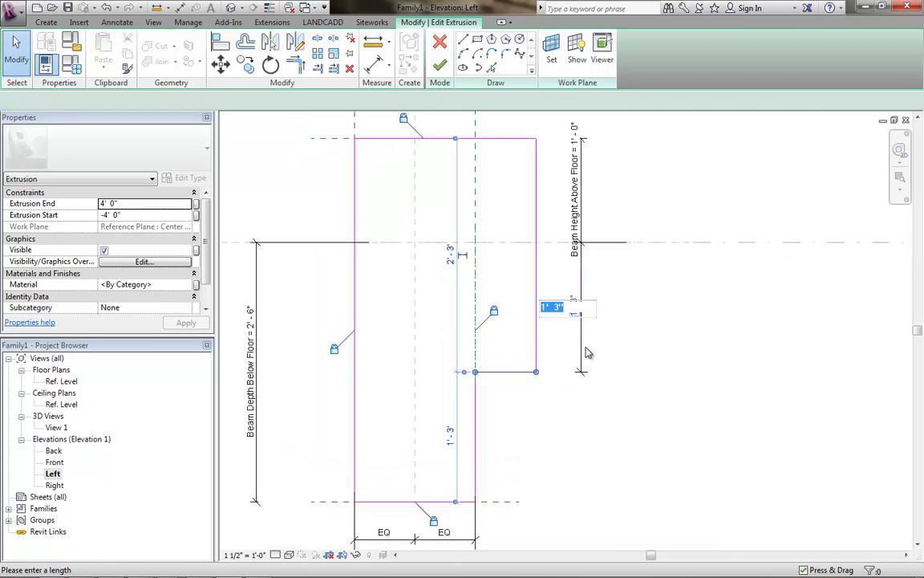
{"action": "key", "text": "Escape"}
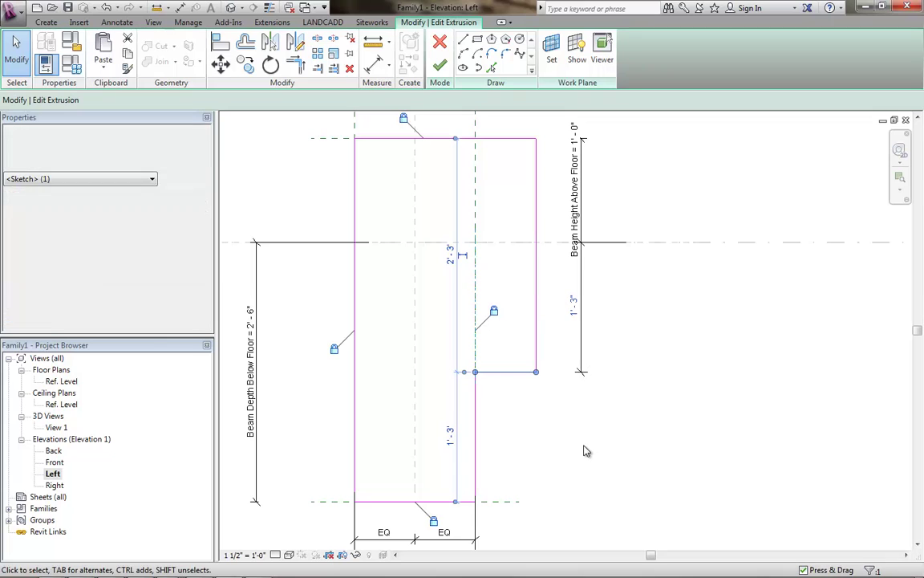
{"action": "left_click", "coordinate": [570, 429]}
{"action": "scroll", "coordinate": [553, 441], "scroll_direction": "down", "scroll_amount": 2}
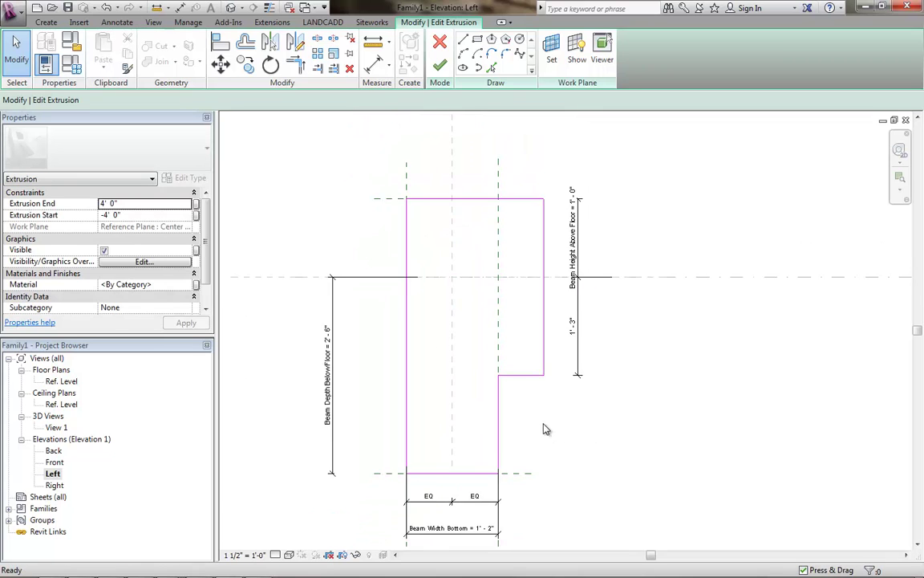
{"action": "mouse_move", "coordinate": [539, 433]}
{"action": "middle_mouse_down"}
{"action": "mouse_move", "coordinate": [542, 405]}
{"action": "mouse_move", "coordinate": [529, 377]}
{"action": "middle_mouse_up"}
{"action": "left_click", "coordinate": [526, 353]}
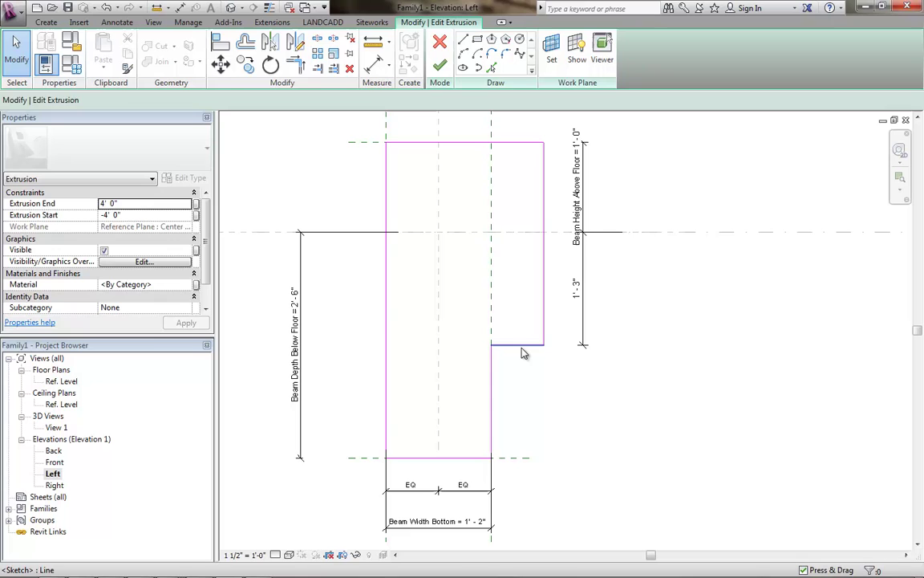
{"action": "left_click", "coordinate": [584, 326]}
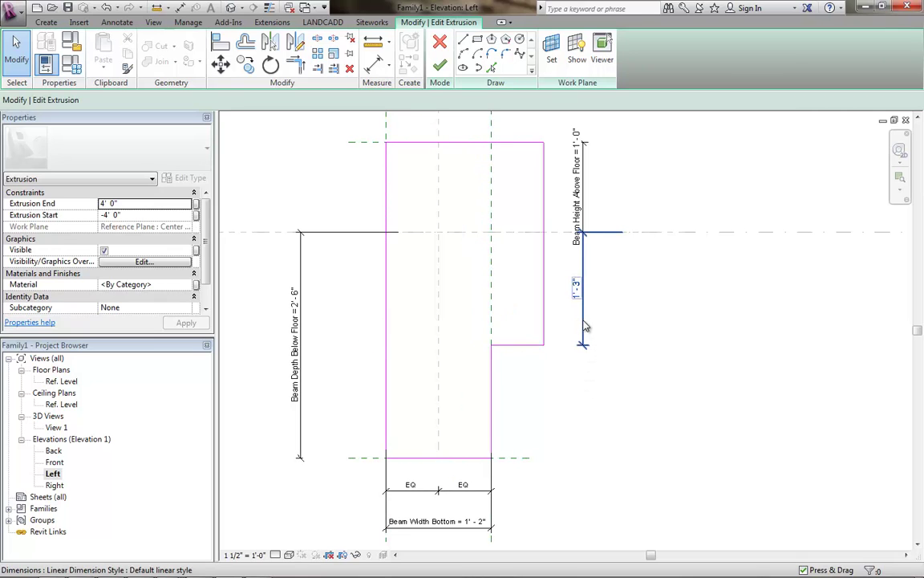
{"action": "left_click", "coordinate": [585, 326]}
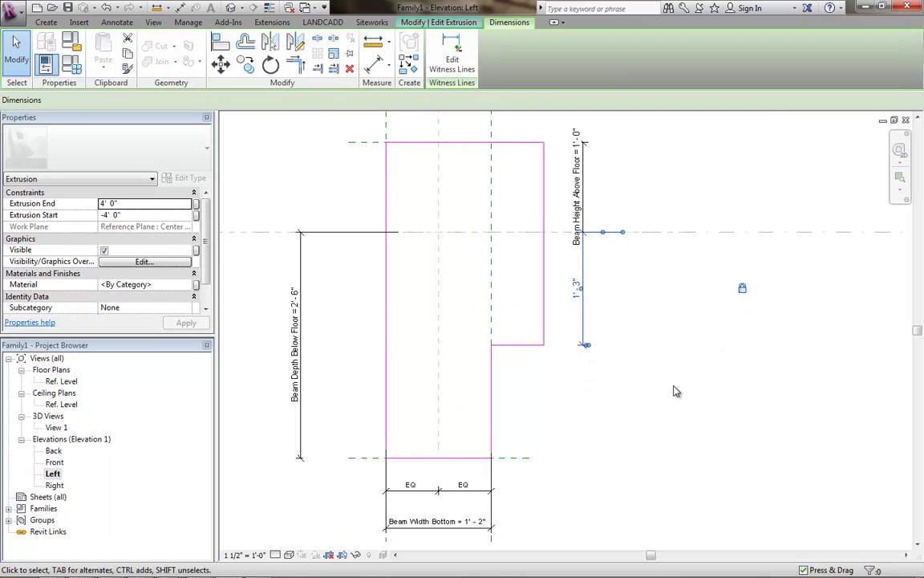
{"action": "key", "text": "Escape"}
{"action": "scroll", "coordinate": [547, 388], "scroll_direction": "down", "scroll_amount": 2}
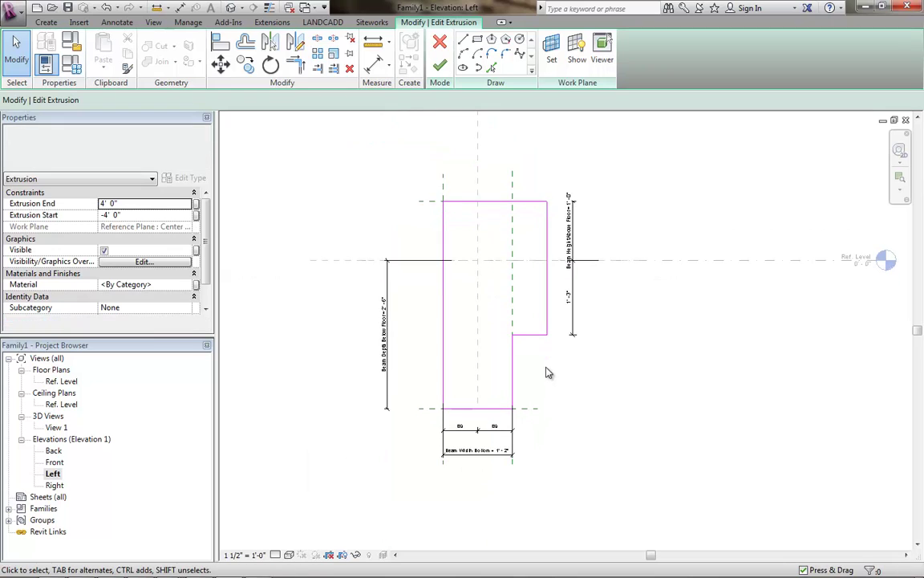
{"action": "scroll", "coordinate": [548, 373], "scroll_direction": "up", "scroll_amount": 3}
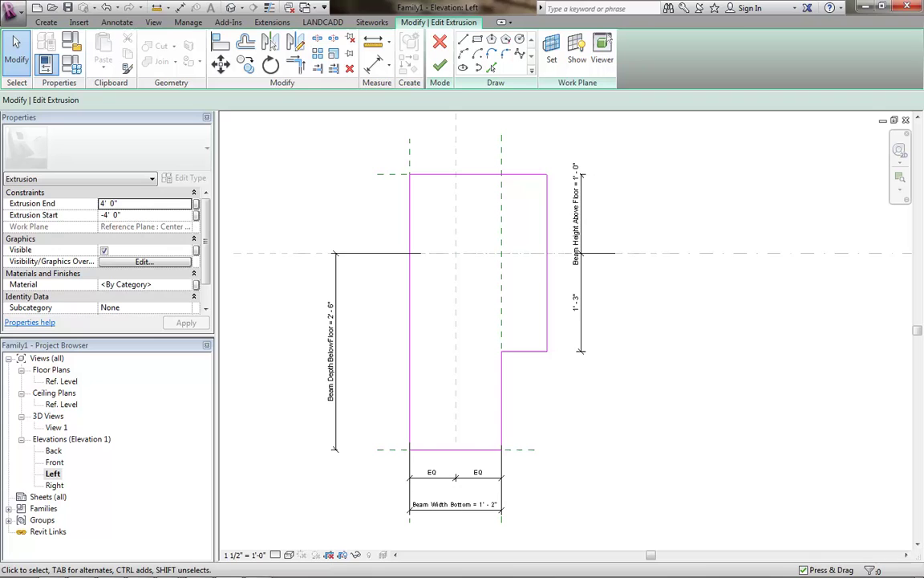
{"action": "left_click", "coordinate": [440, 69]}
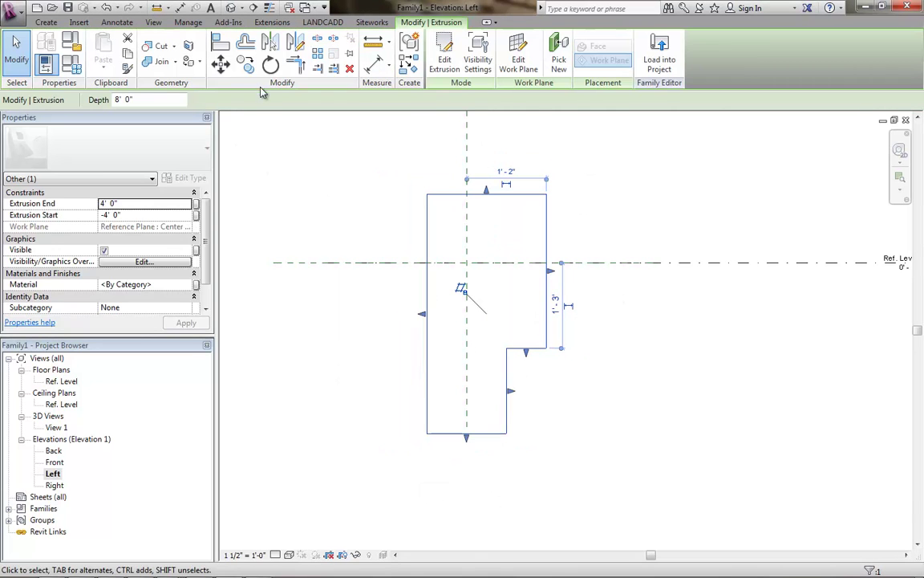
- Apply Beam Width Bottom 1' 0" and Beam Depth Below Floor 2' 0" in Family Types
{"action": "left_click", "coordinate": [72, 64]}
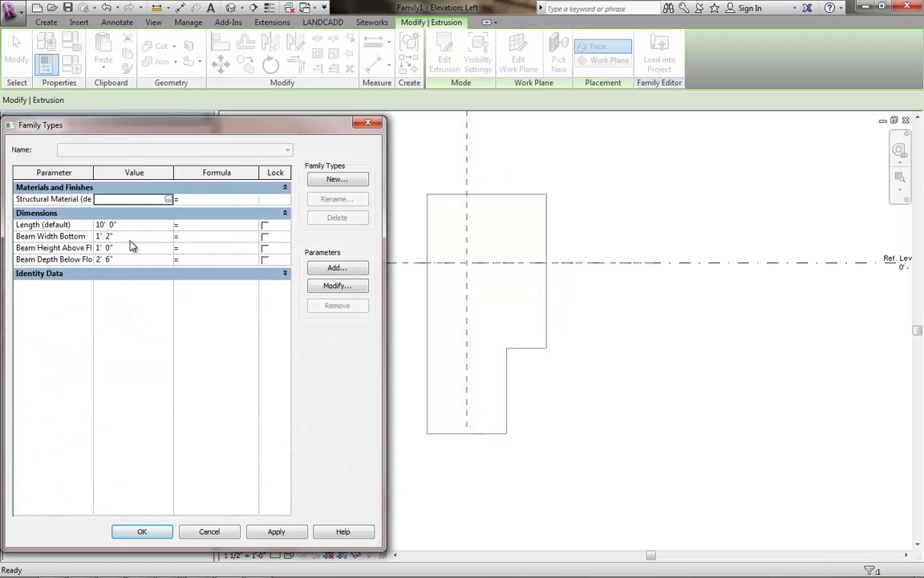
{"action": "left_click", "coordinate": [124, 258]}
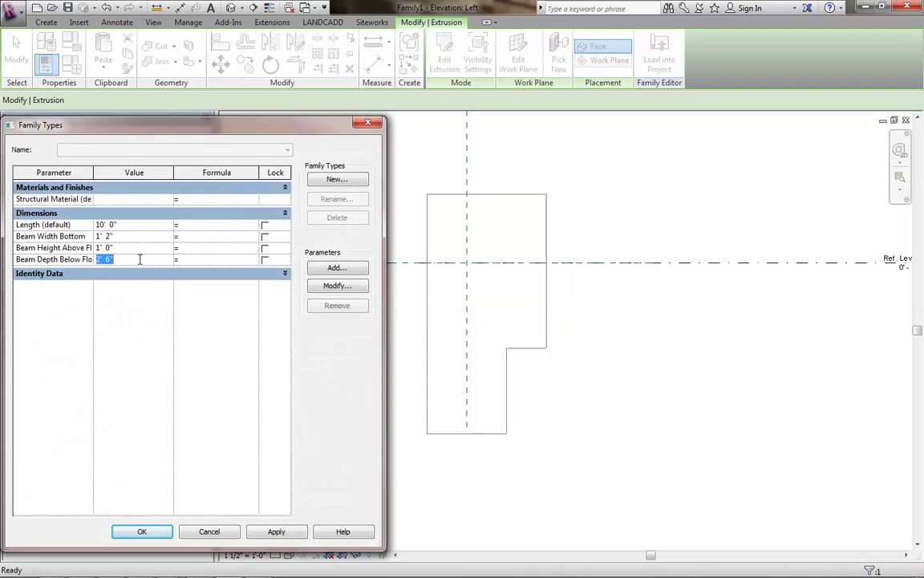
{"action": "left_click", "coordinate": [126, 237]}
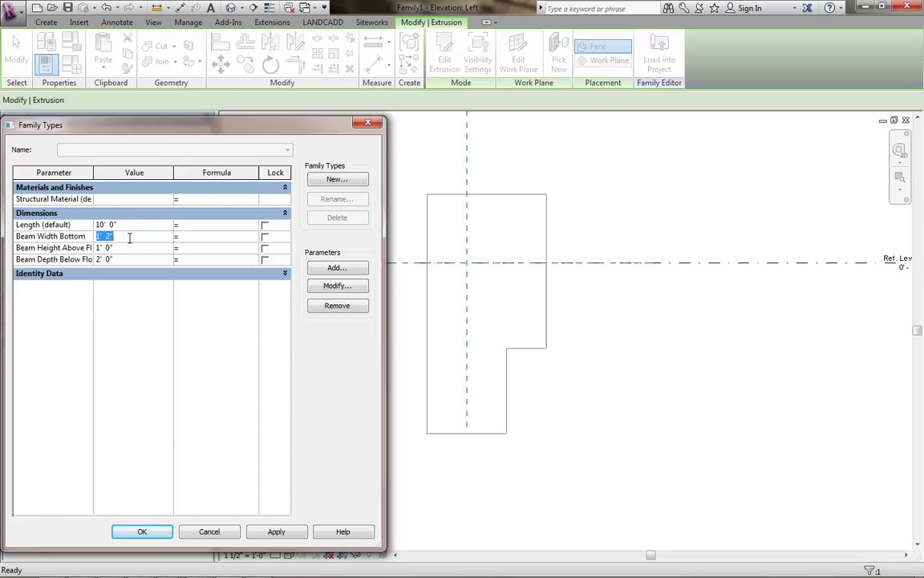
{"action": "left_click", "coordinate": [276, 532]}
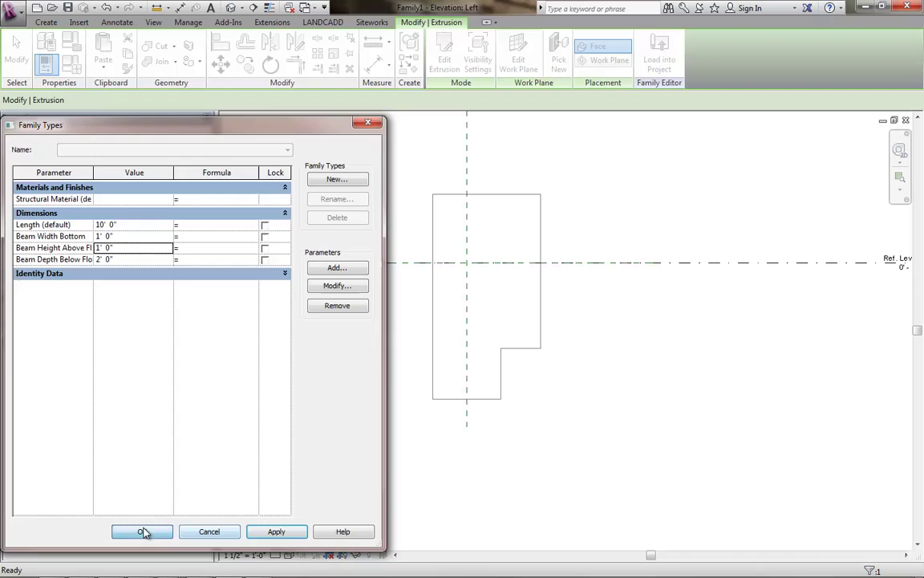
{"action": "left_click", "coordinate": [142, 531]}
{"action": "key", "text": "Escape"}
{"action": "key", "text": "d"}
{"action": "key", "text": "i"}
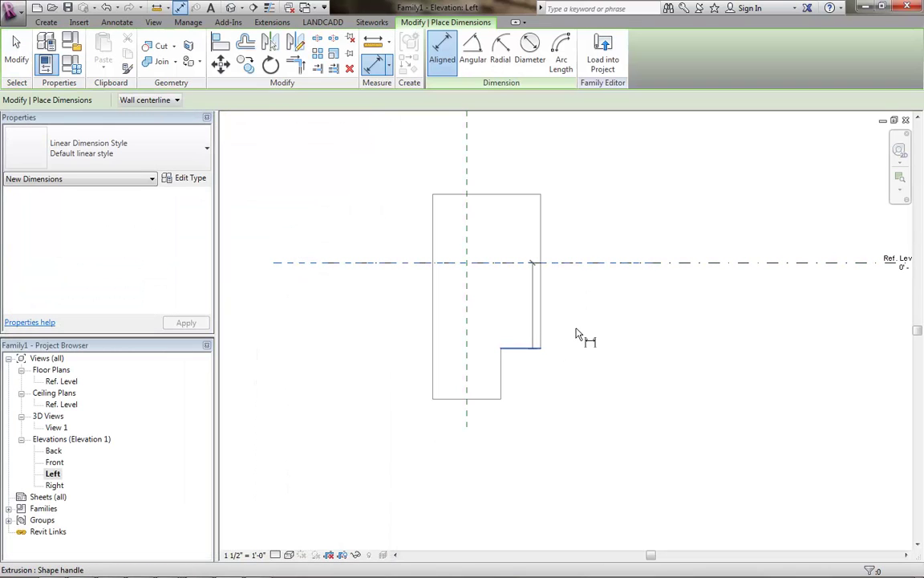
{"action": "key", "text": "Escape"}
{"action": "key", "text": "Escape"}
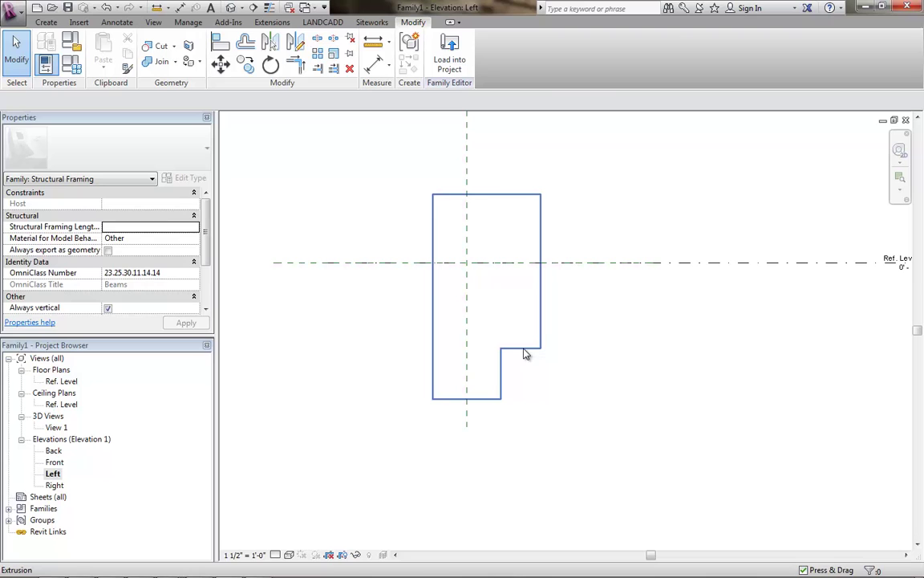
- Reopen the L-shaped extrusion's sketch, showing its 1' 0" height, 2' 0" depth and 1' 0" width
{"action": "left_click", "coordinate": [484, 140]}
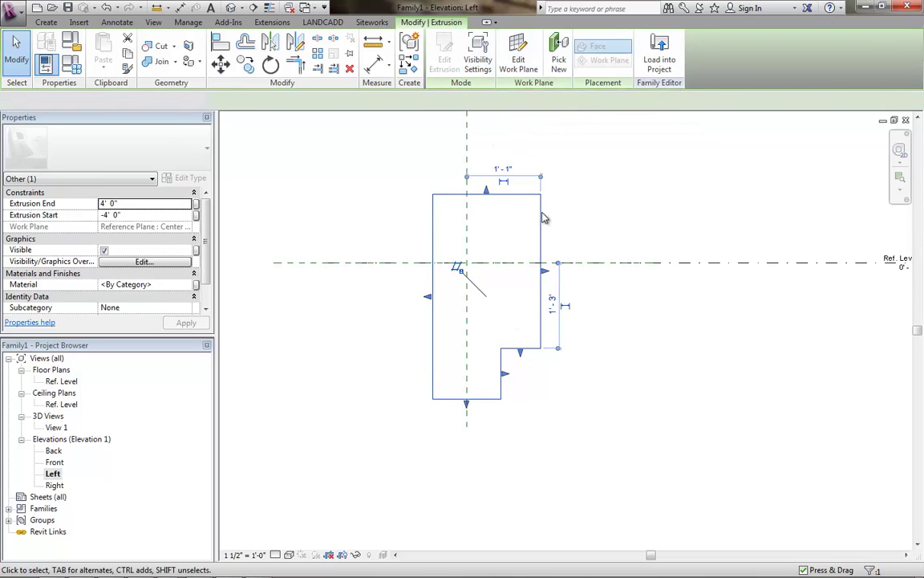
{"action": "left_click", "coordinate": [529, 351]}
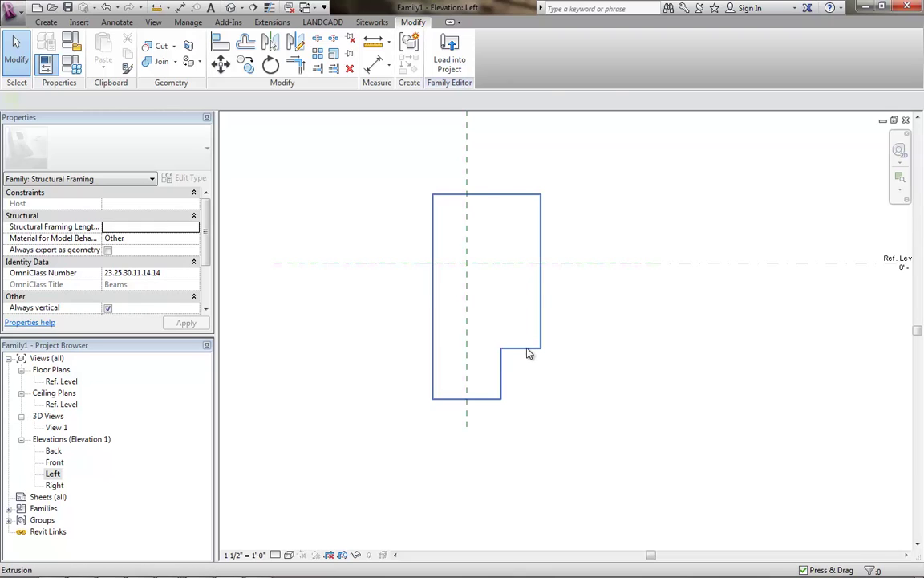
{"action": "left_click", "coordinate": [529, 351]}
{"action": "left_click", "coordinate": [444, 60]}
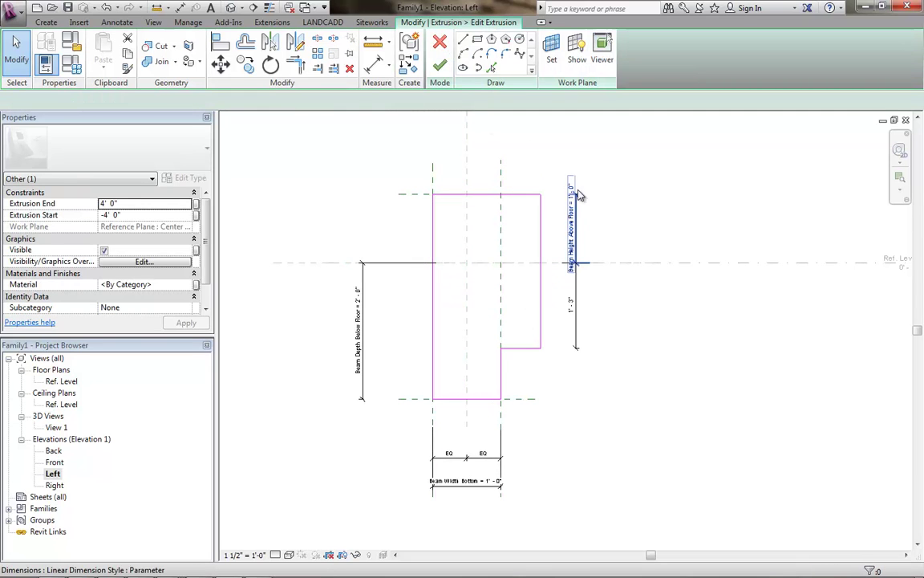
{"action": "middle_click_drag", "start_coordinate": [632, 171], "coordinate": [631, 217]}
{"action": "scroll", "coordinate": [631, 217], "scroll_direction": "up", "scroll_amount": 1}
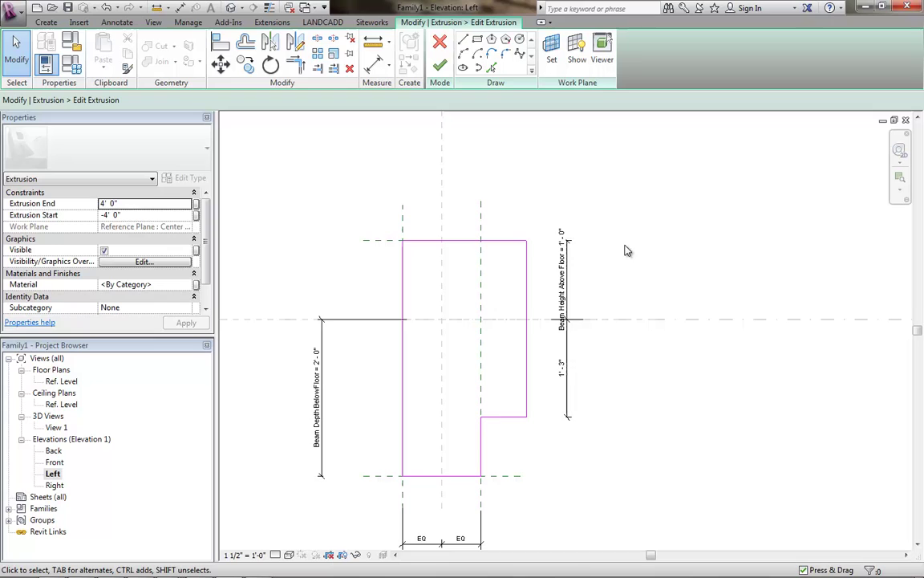
{"action": "scroll", "coordinate": [623, 258], "scroll_direction": "down", "scroll_amount": 1}
{"action": "middle_click_drag", "start_coordinate": [625, 378], "coordinate": [627, 361]}
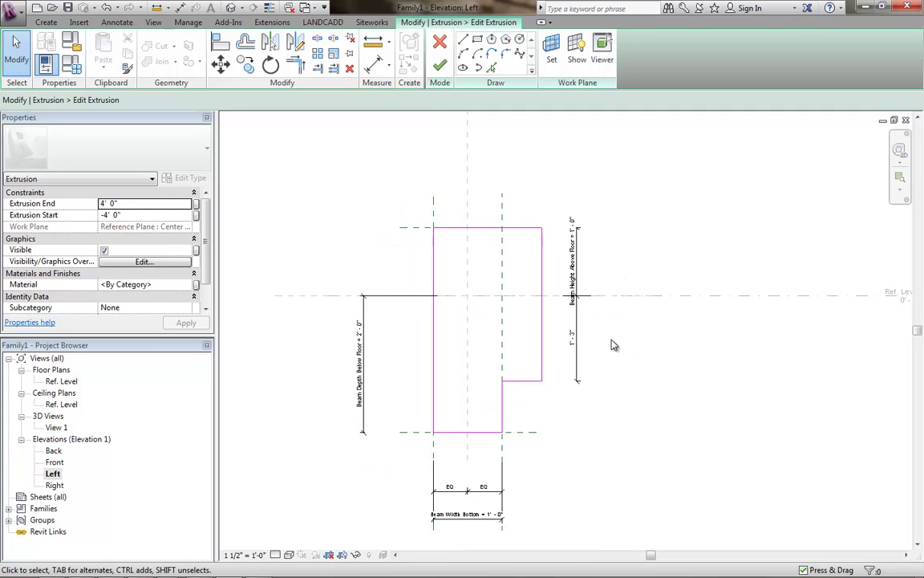
{"action": "left_click", "coordinate": [110, 22]}
{"action": "left_click", "coordinate": [56, 61]}
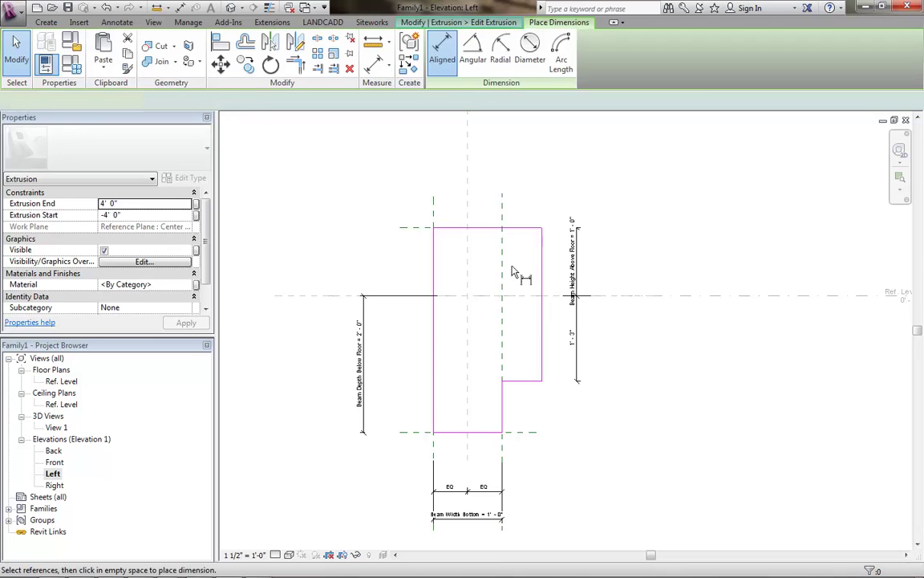
{"action": "key", "text": "Escape"}
{"action": "key", "text": "Escape"}
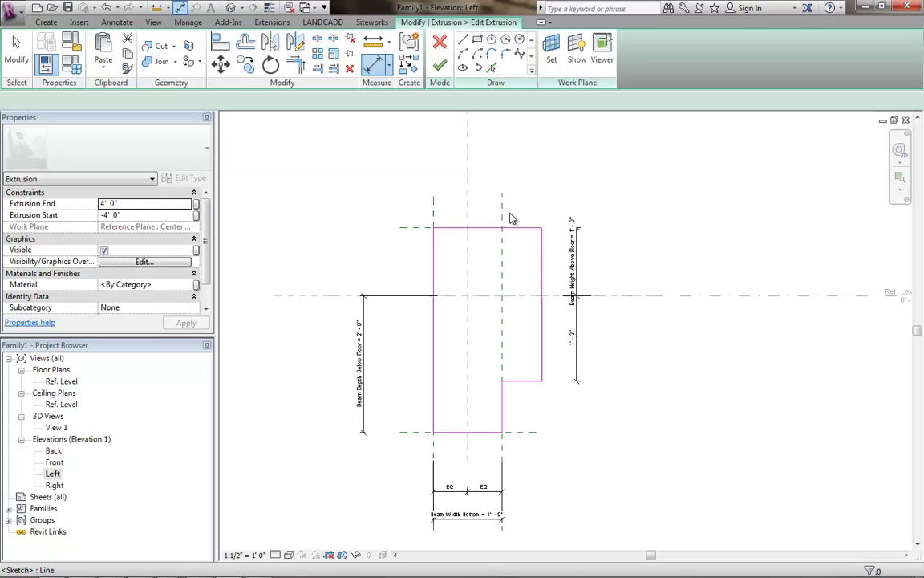
{"action": "key", "text": "Escape"}
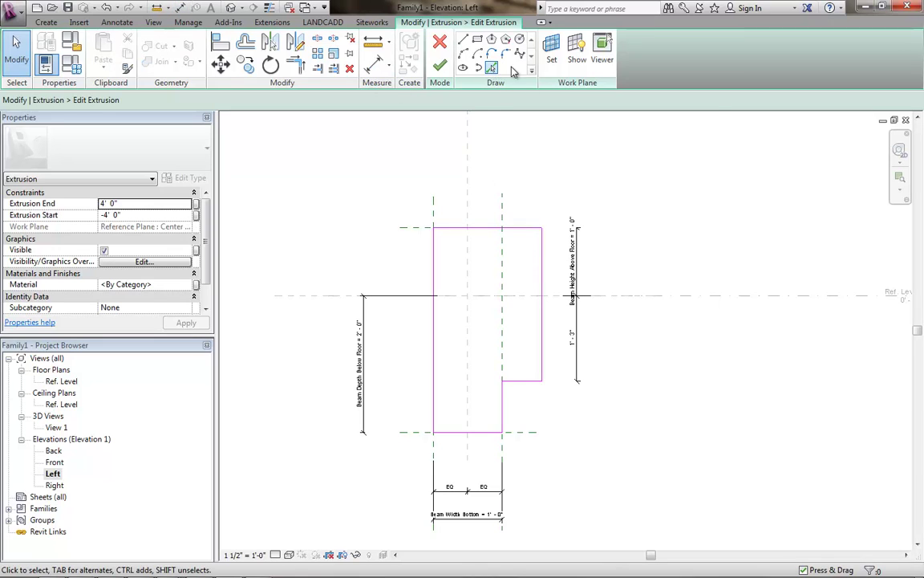
- Draw a vertical reference plane along the profile's right side
{"action": "left_click", "coordinate": [50, 23]}
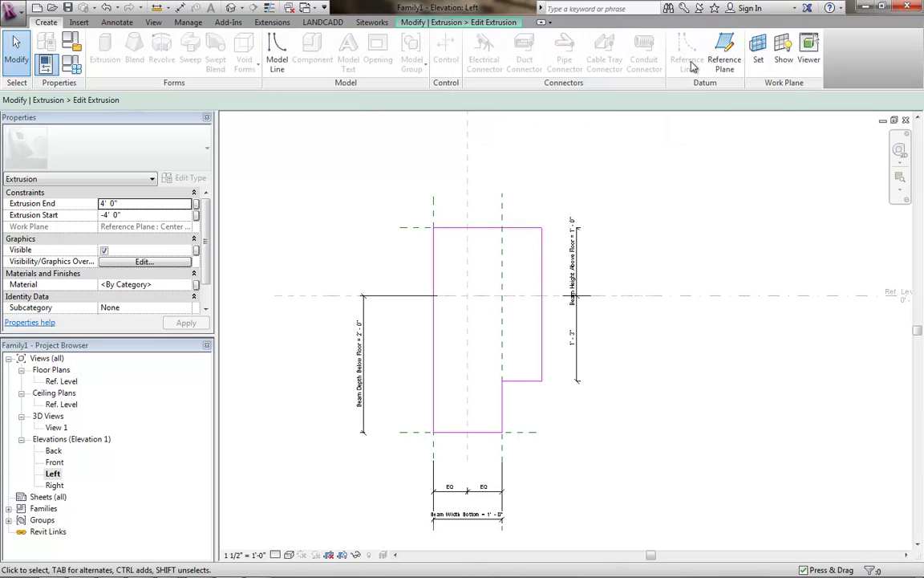
{"action": "left_click", "coordinate": [724, 55]}
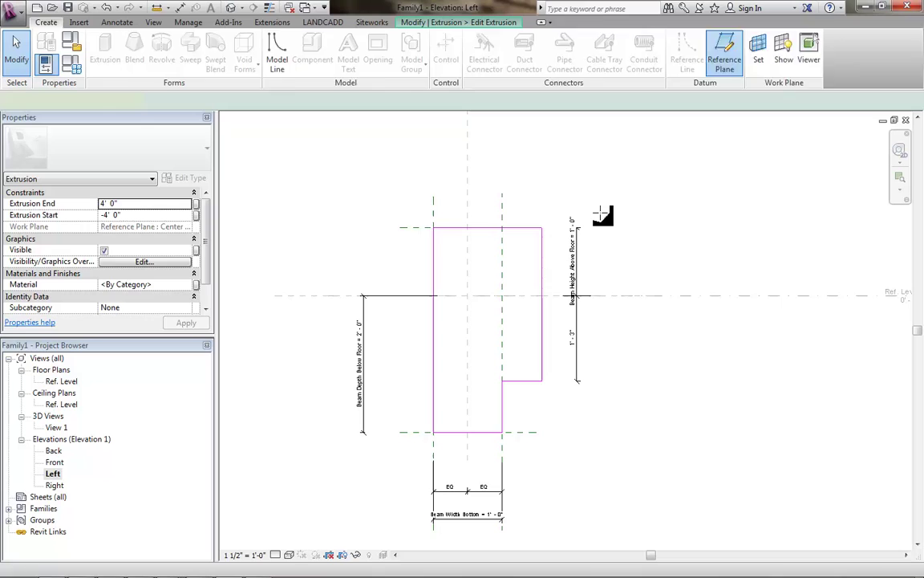
{"action": "left_click", "coordinate": [554, 196]}
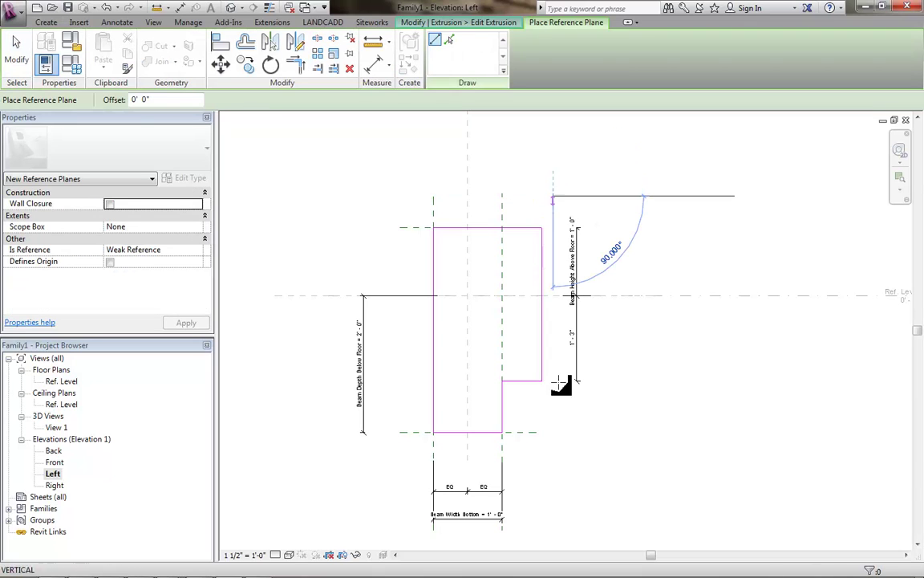
{"action": "left_click", "coordinate": [553, 423]}
{"action": "key", "text": "Escape"}
{"action": "key", "text": "Escape"}
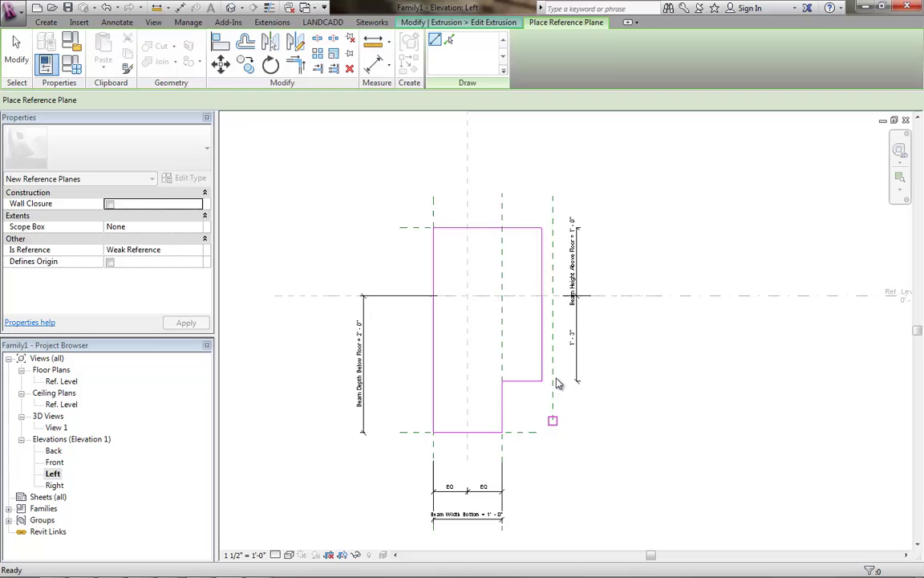
{"action": "scroll", "coordinate": [561, 378], "scroll_direction": "up", "scroll_amount": 1}
- Align the profile's right edge to the new plane, undoing an accidental plane copy
{"action": "key", "text": "a"}
{"action": "key", "text": "l"}
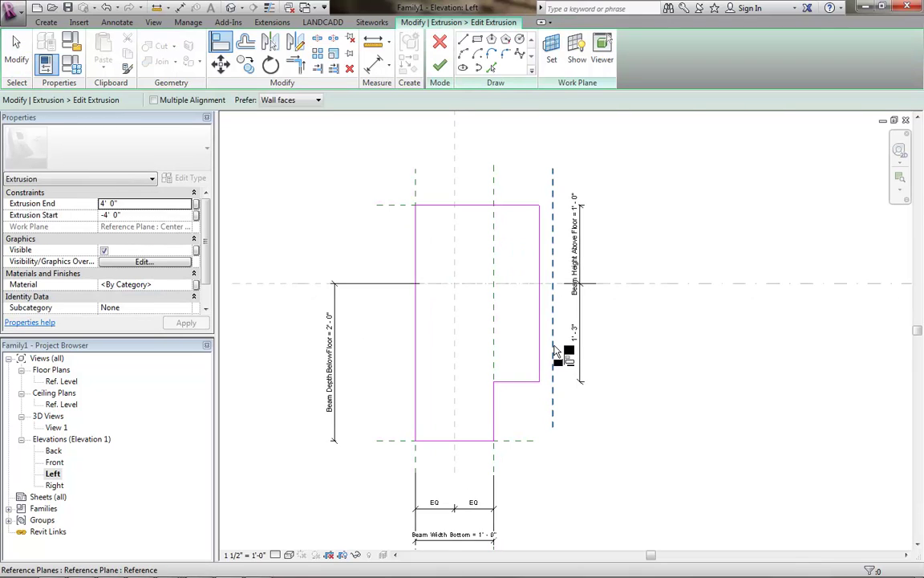
{"action": "left_click", "coordinate": [553, 357]}
{"action": "left_click", "coordinate": [540, 337]}
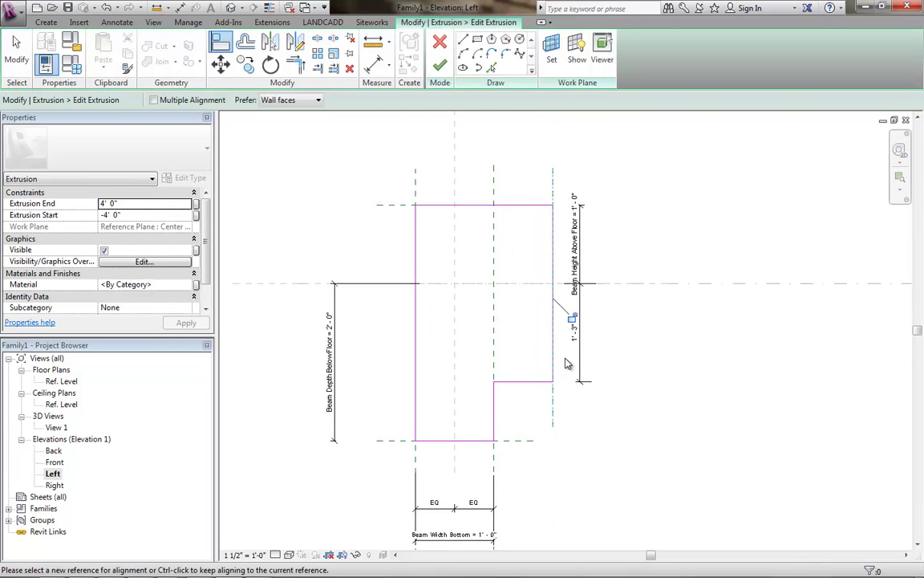
{"action": "key", "text": "Escape"}
{"action": "key", "text": "Escape"}
{"action": "mouse_move", "coordinate": [553, 415]}
{"action": "left_mouse_down", "text": "ctrl"}
{"action": "mouse_move", "coordinate": [535, 409]}
{"action": "mouse_move", "coordinate": [561, 414]}
{"action": "left_mouse_up", "text": "ctrl"}
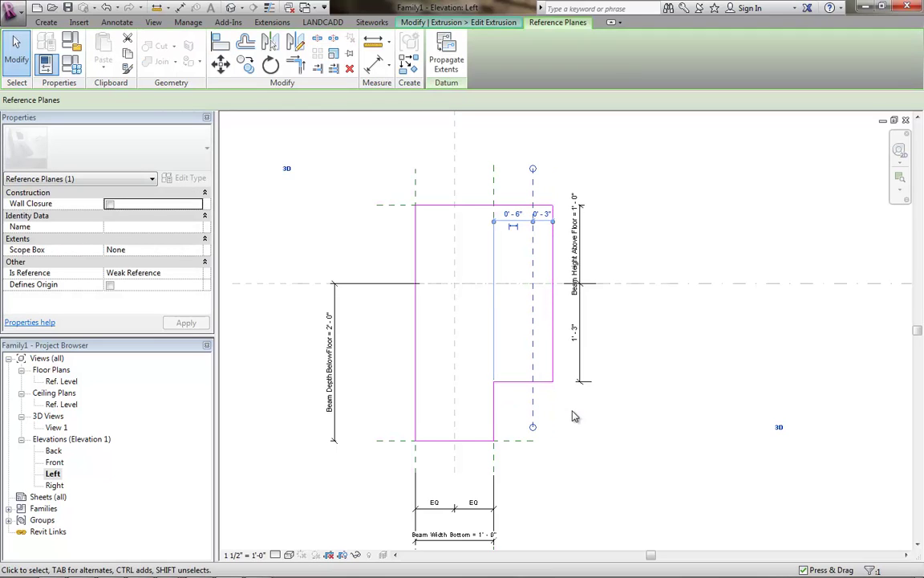
{"action": "left_click", "coordinate": [106, 7]}
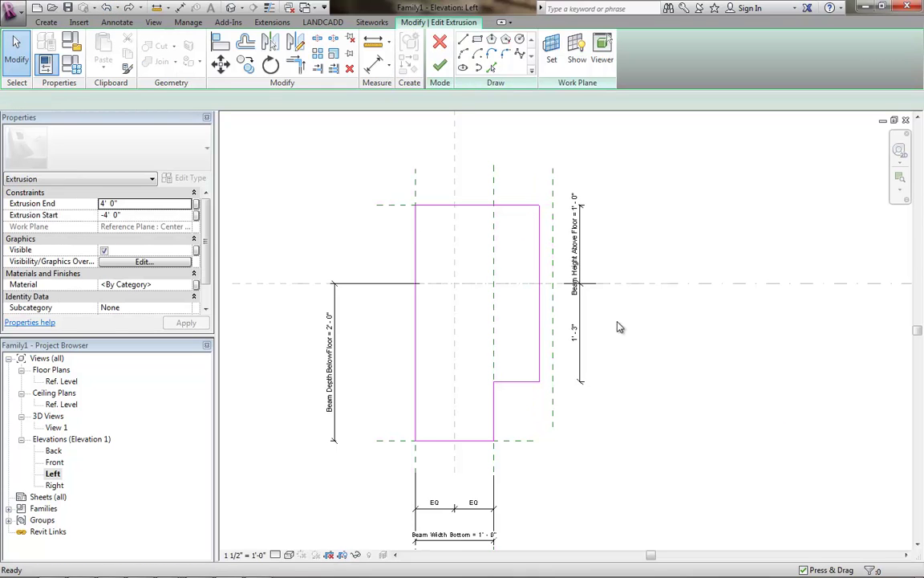
{"action": "scroll", "coordinate": [563, 410], "scroll_direction": "up", "scroll_amount": 1}
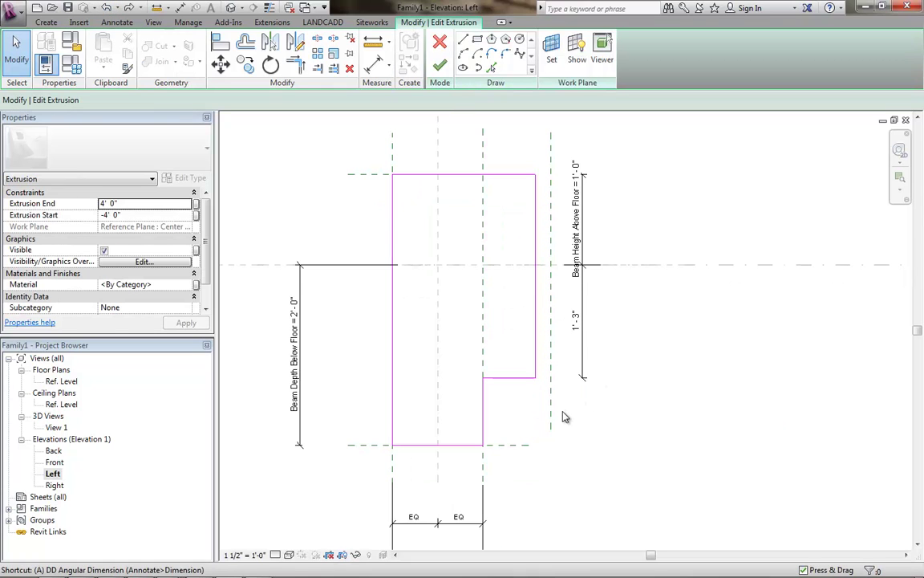
- Re-align the right edge to the plane and drag the plane slightly inward
{"action": "key", "text": "a"}
{"action": "key", "text": "l"}
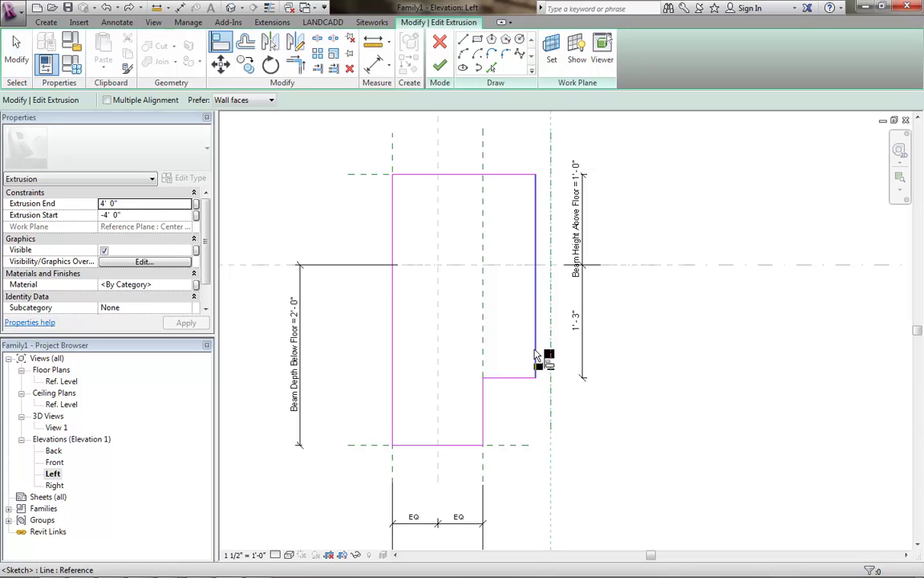
{"action": "left_click", "coordinate": [540, 356]}
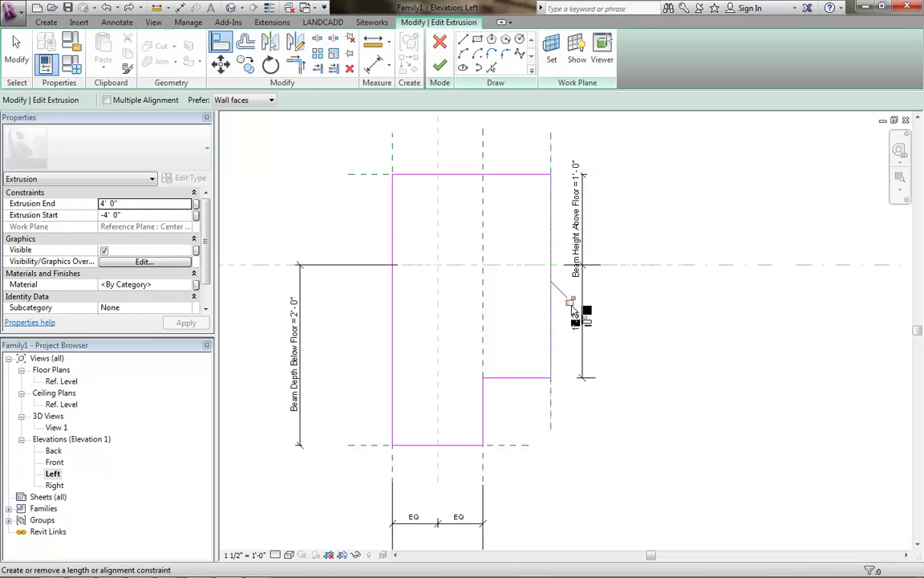
{"action": "key", "text": "Escape"}
{"action": "key", "text": "Escape"}
{"action": "left_click", "coordinate": [552, 418]}
{"action": "mouse_move", "coordinate": [552, 418]}
{"action": "left_mouse_down"}
{"action": "mouse_move", "coordinate": [526, 402]}
{"action": "mouse_move", "coordinate": [525, 415]}
{"action": "mouse_move", "coordinate": [553, 413]}
{"action": "mouse_move", "coordinate": [535, 417]}
{"action": "mouse_move", "coordinate": [552, 424]}
{"action": "left_mouse_up"}
{"action": "left_click", "coordinate": [564, 429]}
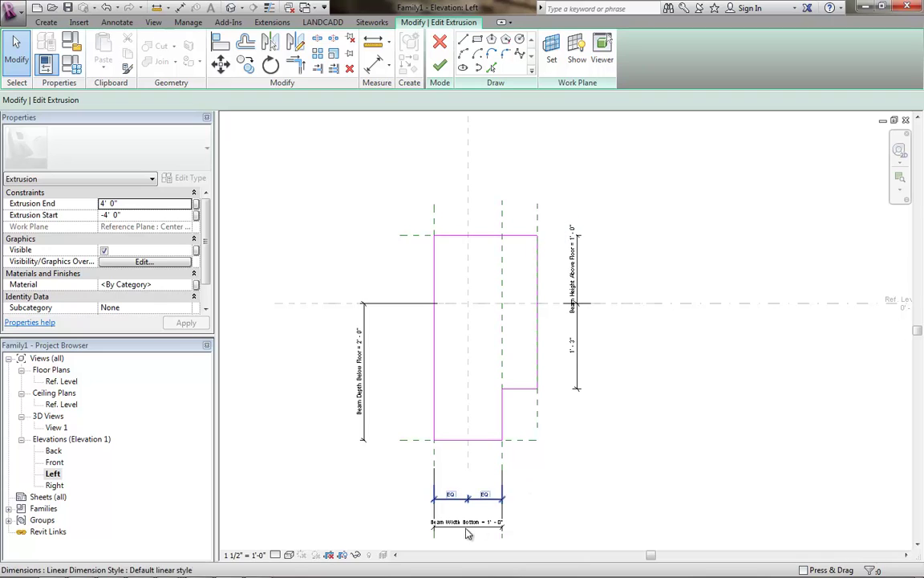
- Place a 1' - 6 1/4" aligned dimension across the top between the outer reference planes
{"action": "scroll", "coordinate": [473, 522], "scroll_direction": "up", "scroll_amount": 1}
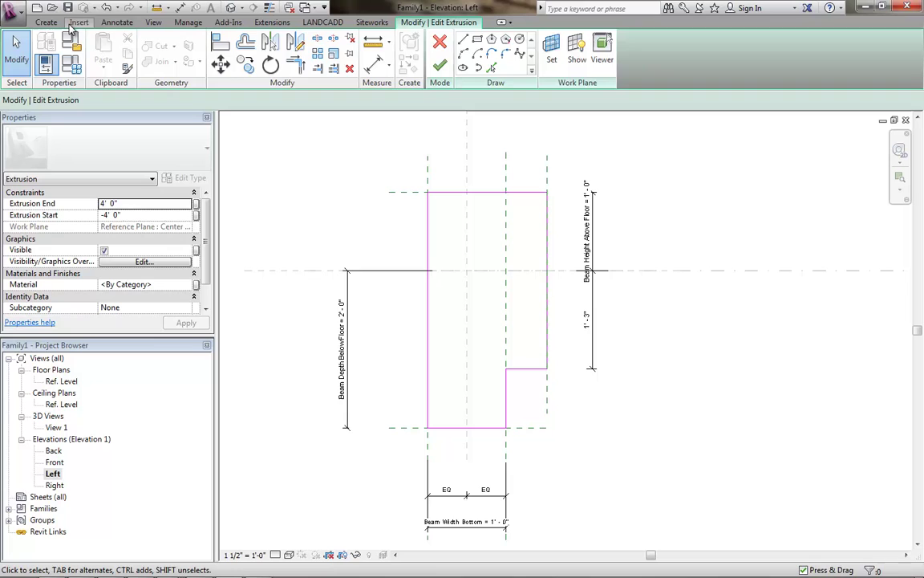
{"action": "left_click", "coordinate": [116, 21]}
{"action": "left_click", "coordinate": [48, 50]}
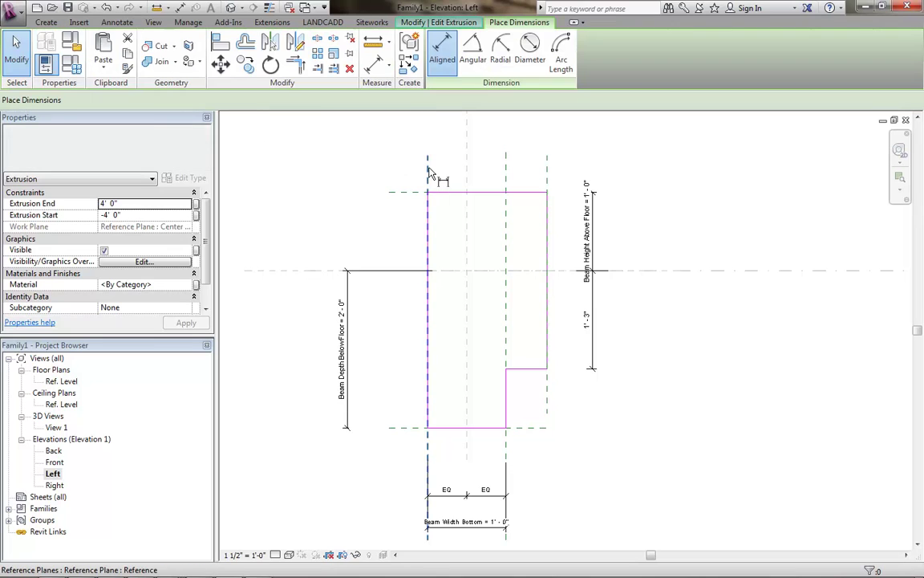
{"action": "left_click", "coordinate": [428, 167]}
{"action": "left_click", "coordinate": [531, 172]}
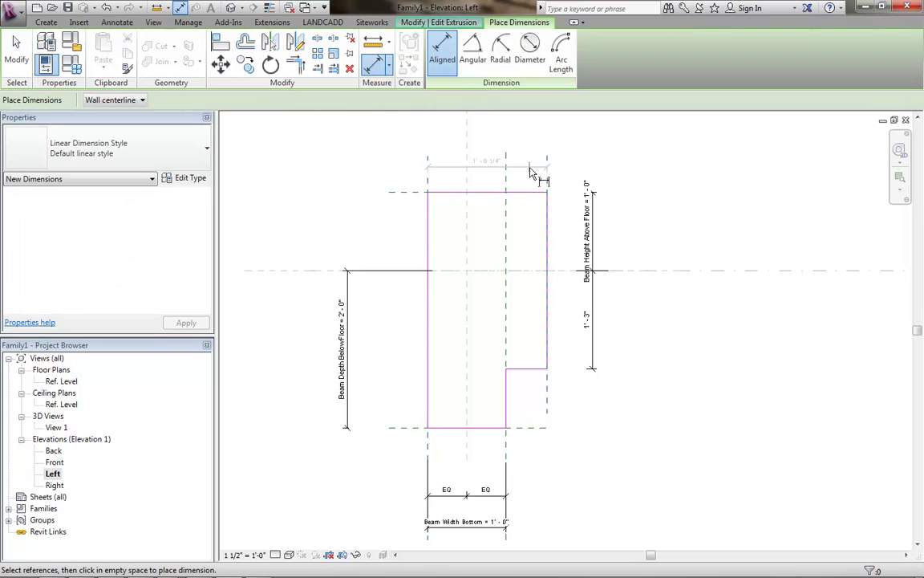
{"action": "left_click", "coordinate": [523, 183]}
{"action": "key", "text": "Escape"}
{"action": "key", "text": "Escape"}
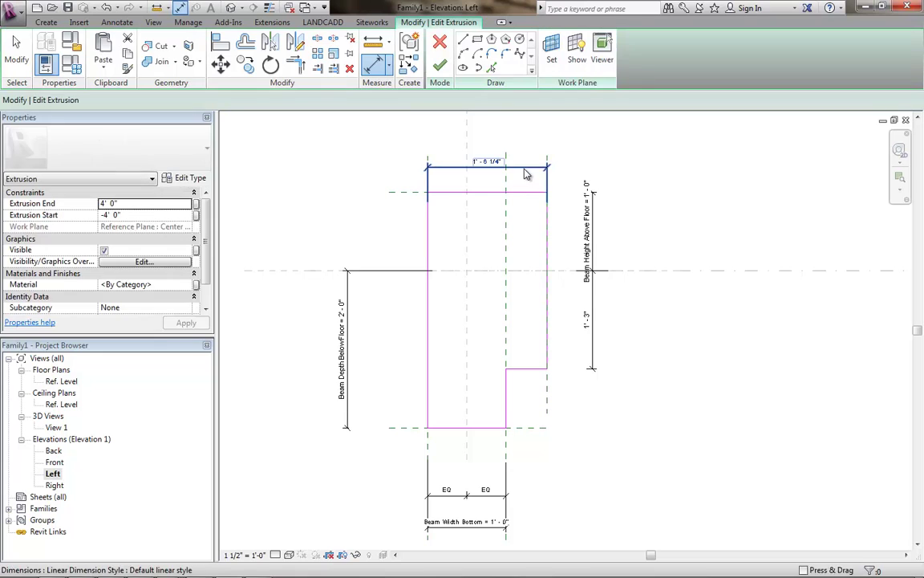
- Label the top-width dimension with a new Top Beam Width parameter
{"action": "left_click", "coordinate": [531, 170]}
{"action": "left_click", "coordinate": [277, 100]}
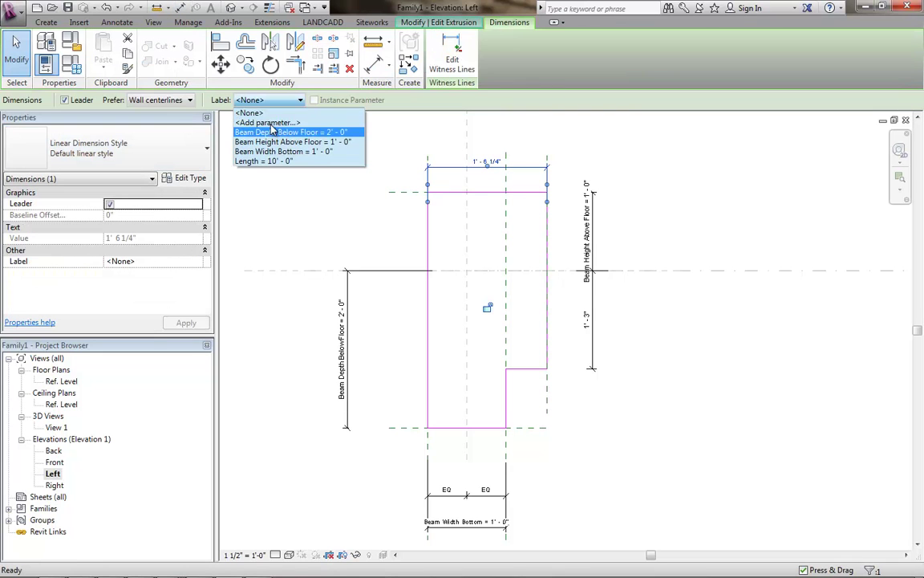
{"action": "left_click", "coordinate": [249, 123]}
{"action": "type", "text": "Top Beam Width"}
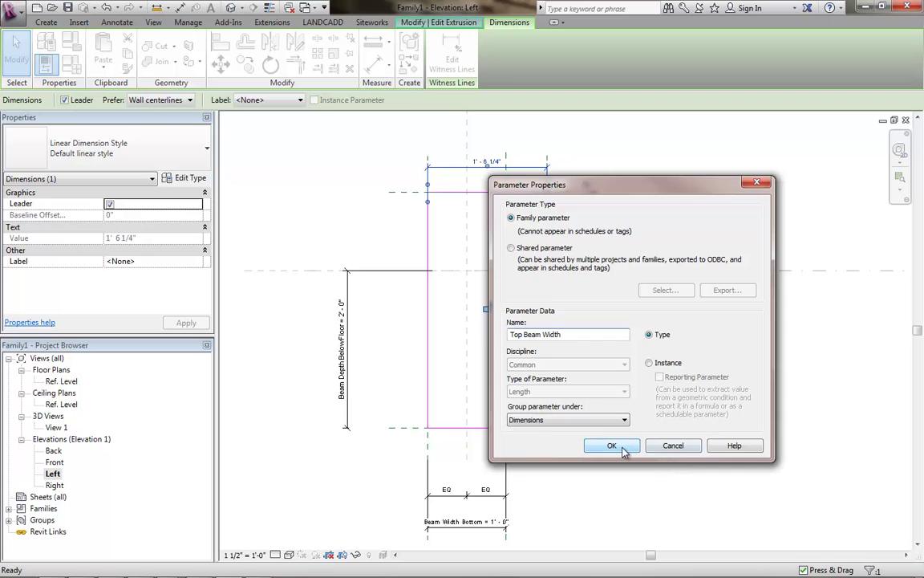
- Confirm the new Top Beam Width parameter and test it at 2'
{"action": "left_click", "coordinate": [624, 452]}
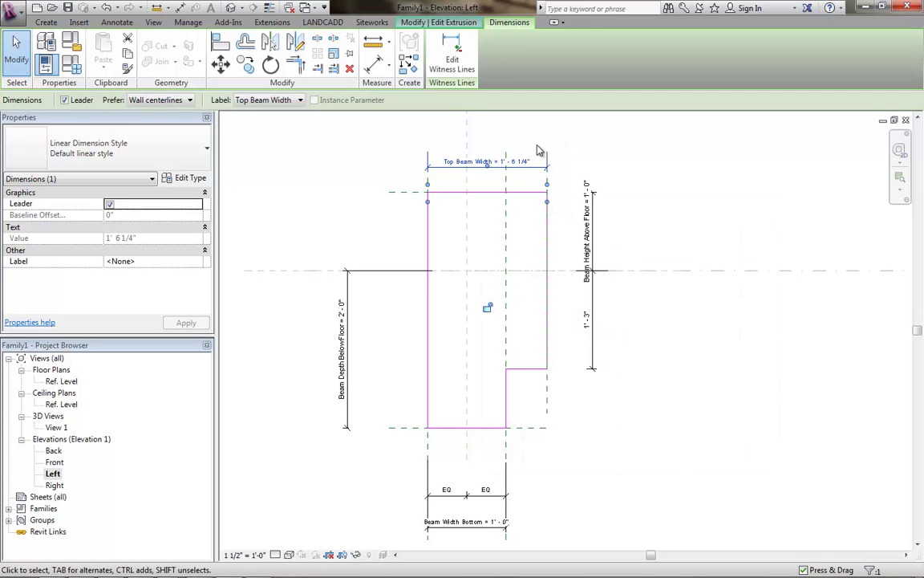
{"action": "left_click", "coordinate": [69, 66]}
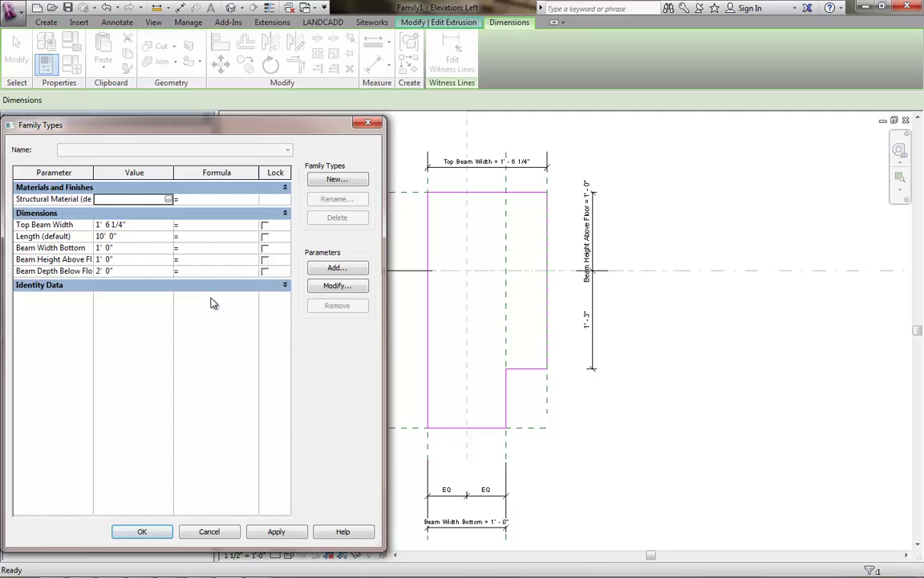
{"action": "left_click", "coordinate": [119, 225]}
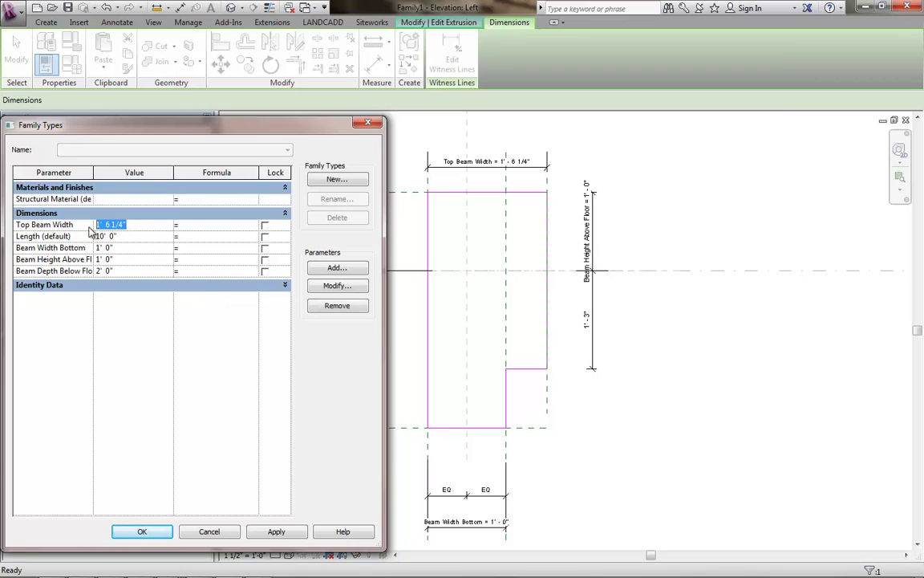
{"action": "type", "text": "2"}
{"action": "left_click", "coordinate": [273, 532]}
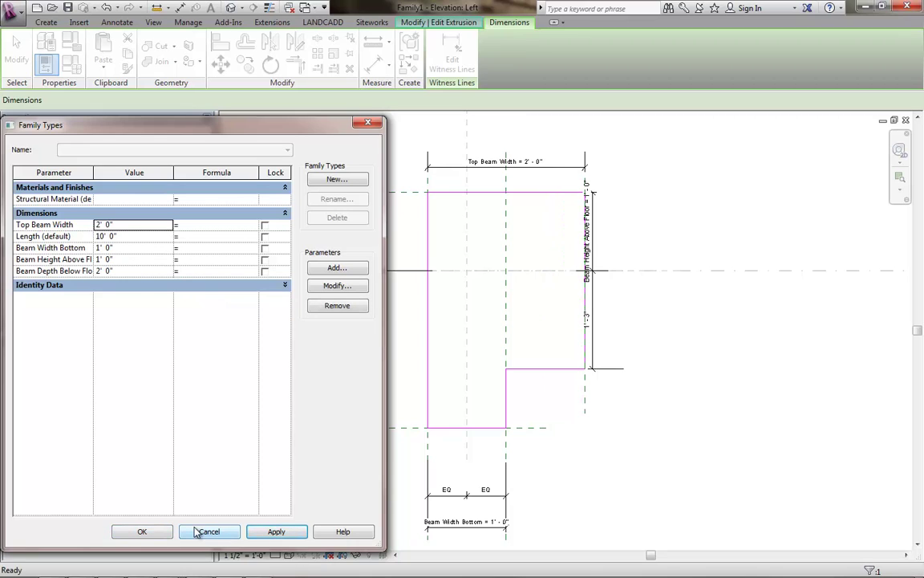
- Set Top Beam Width back to 1' 6" and accept the family types
{"action": "left_click", "coordinate": [119, 226]}
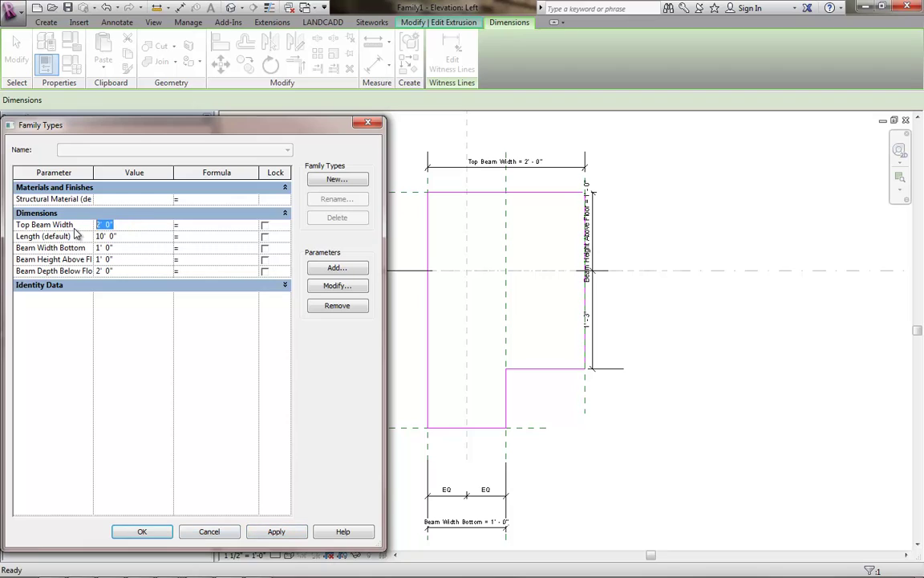
{"action": "type", "text": "1' 6"}
{"action": "left_click", "coordinate": [265, 532]}
{"action": "left_click", "coordinate": [142, 531]}
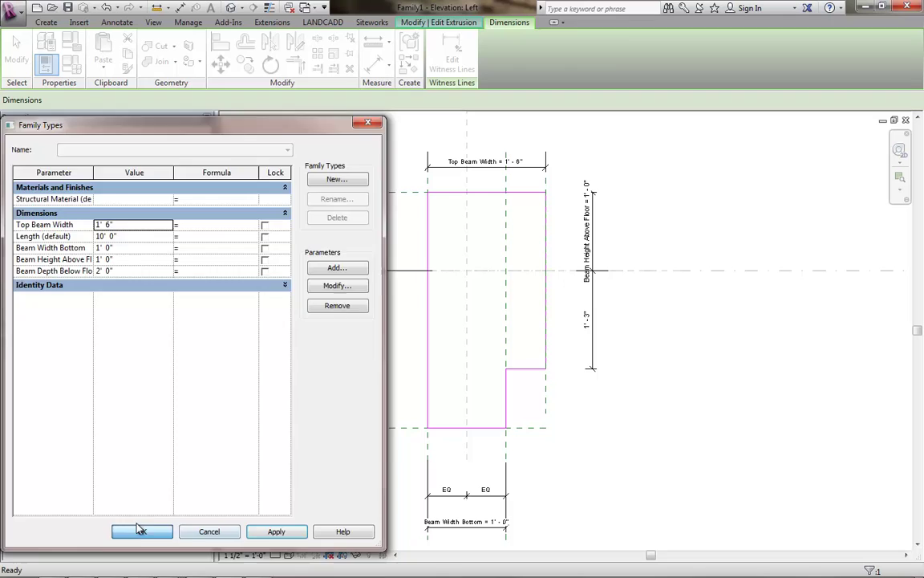
{"action": "left_click", "coordinate": [513, 454]}
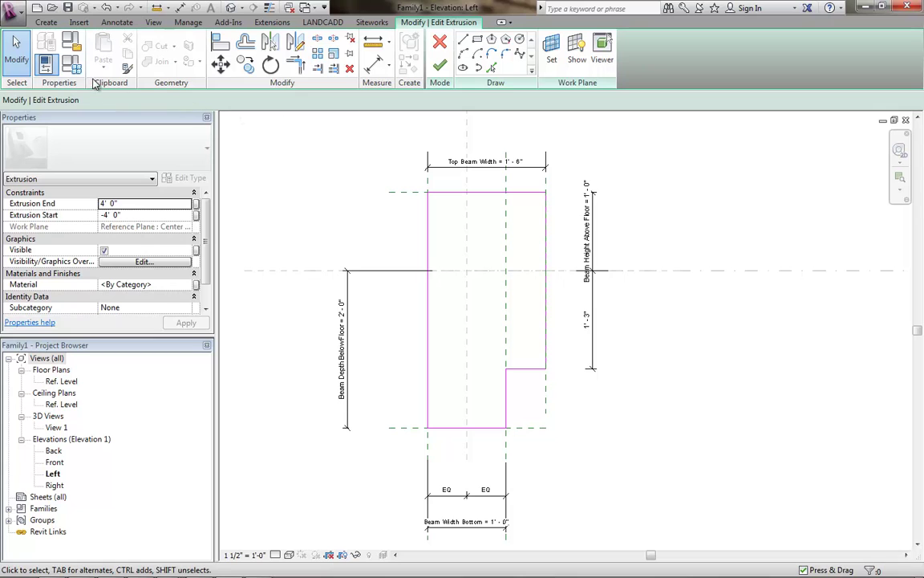
- Flex Top Beam Width to 1' 1", then finish the profile sketch as an extrusion
{"action": "left_click", "coordinate": [72, 65]}
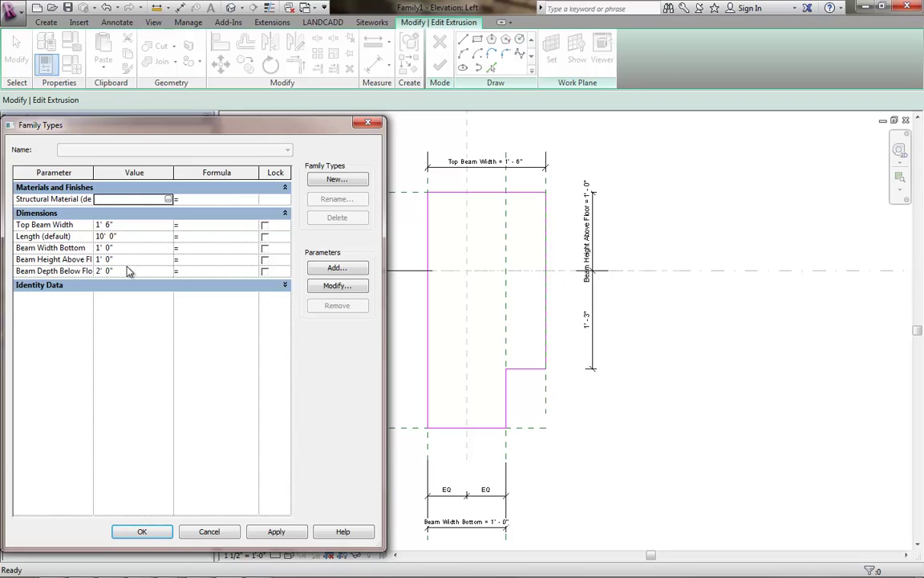
{"action": "left_click", "coordinate": [104, 224]}
{"action": "double_click", "coordinate": [102, 225]}
{"action": "type", "text": "1 1"}
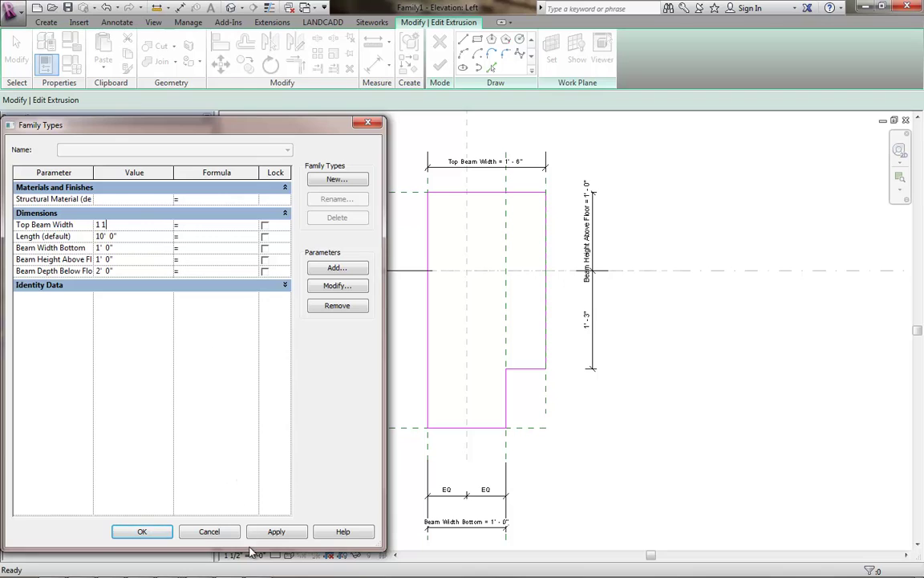
{"action": "left_click", "coordinate": [276, 531]}
{"action": "left_click", "coordinate": [159, 531]}
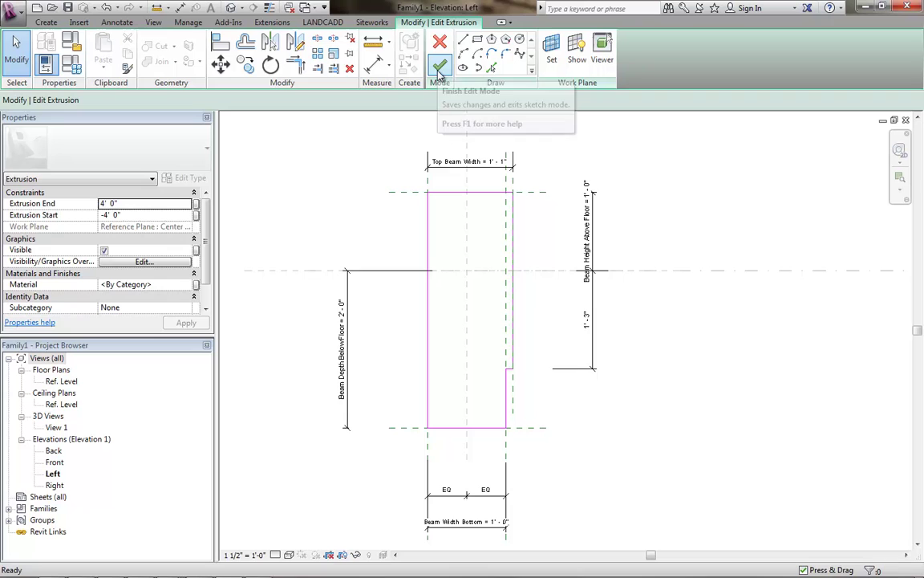
{"action": "left_click", "coordinate": [440, 69]}
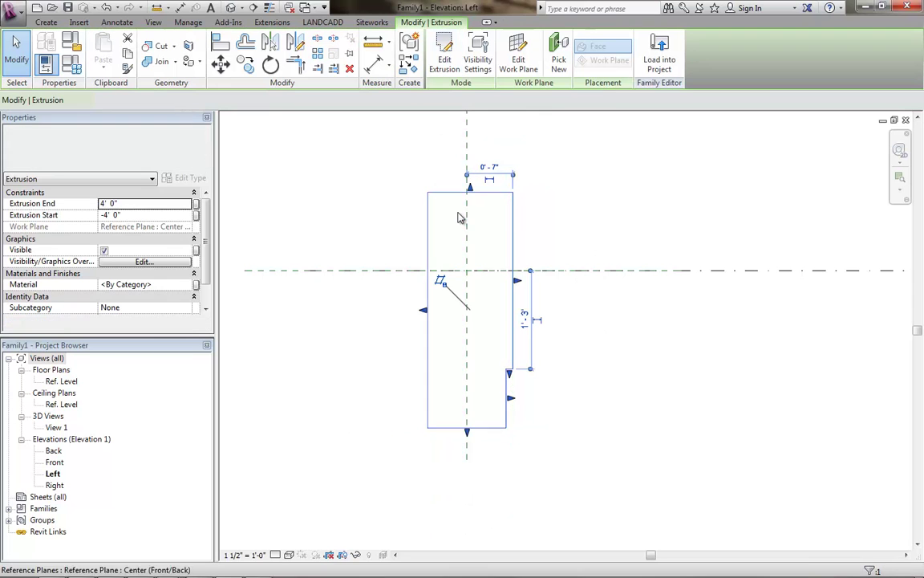
- Set Top Beam Width 1' 10", bottom width 1' 4", 1' 6" above and 3' 0" below floor
{"action": "left_click", "coordinate": [71, 64]}
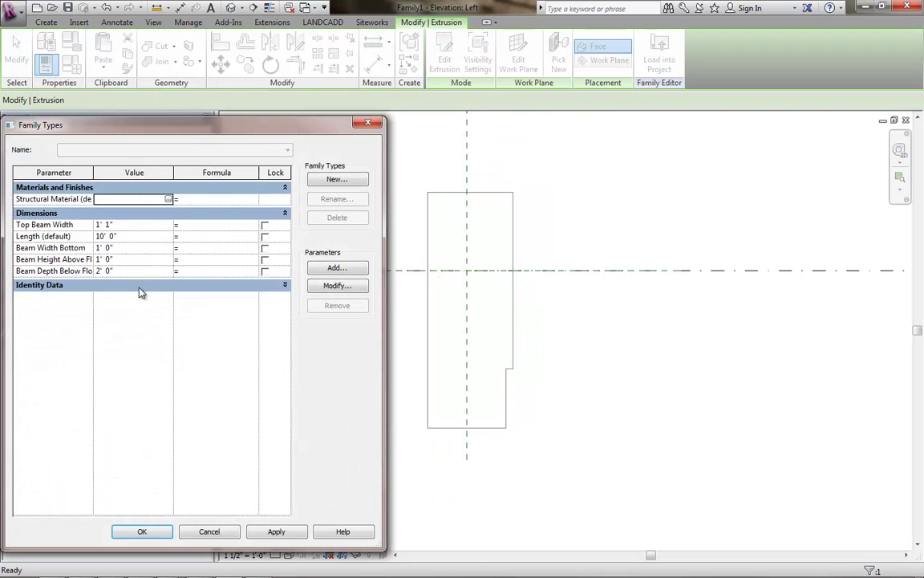
{"action": "left_click", "coordinate": [113, 225]}
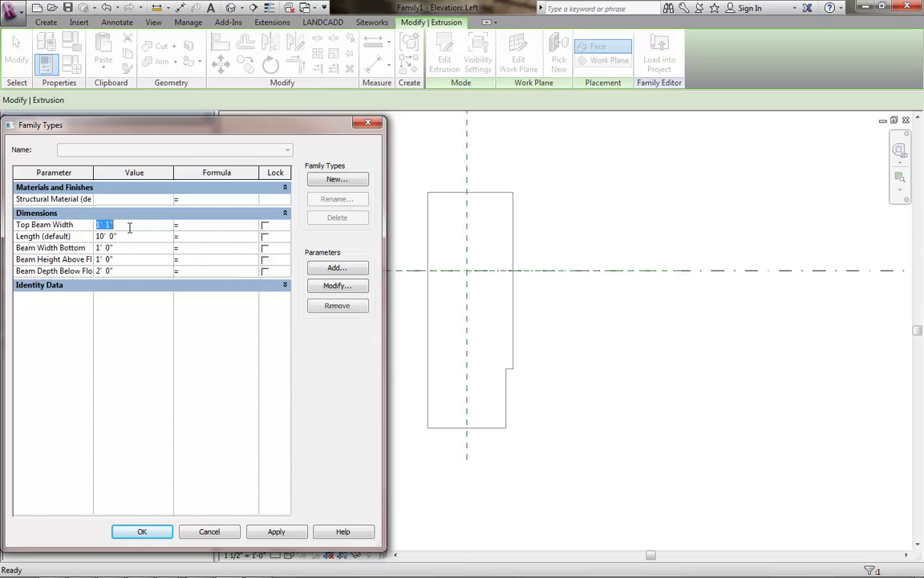
{"action": "left_click", "coordinate": [129, 236]}
{"action": "left_click", "coordinate": [108, 224]}
{"action": "type", "text": "1' 10"}
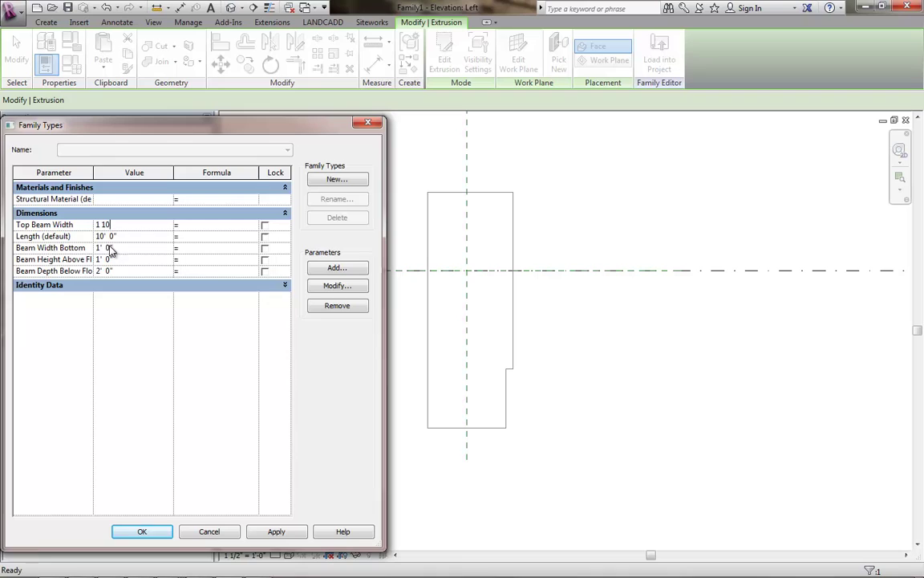
{"action": "left_click", "coordinate": [121, 247]}
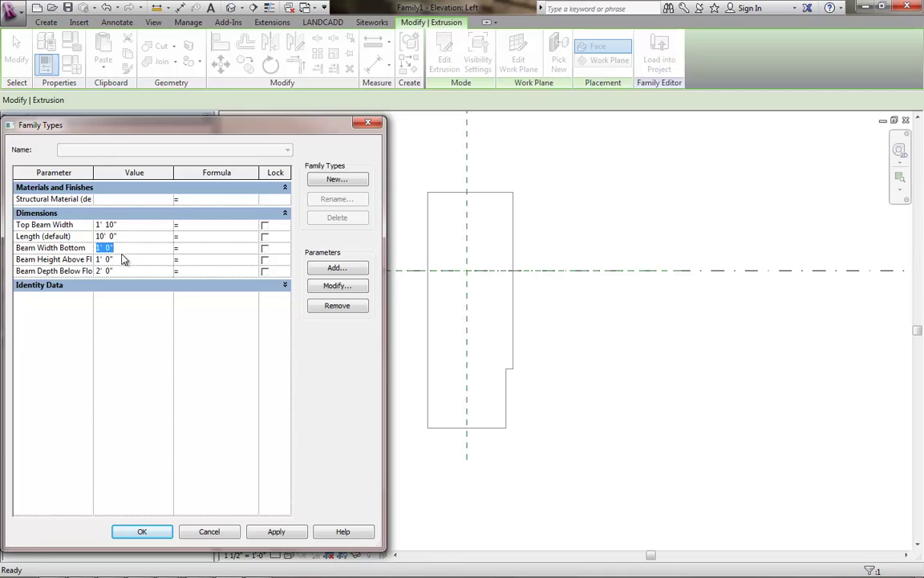
{"action": "type", "text": "1"}
{"action": "left_click", "coordinate": [131, 258]}
{"action": "type", "text": "1 6"}
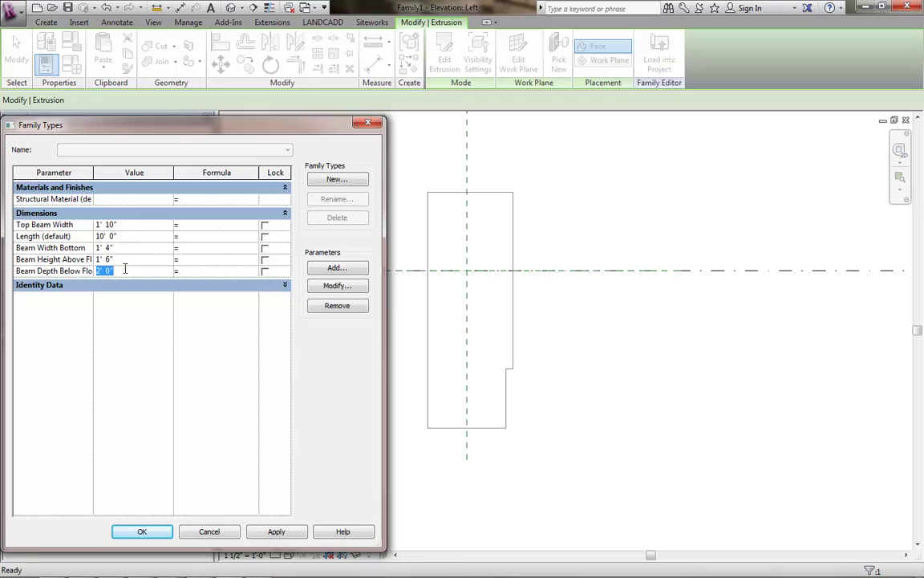
{"action": "type", "text": "32"}
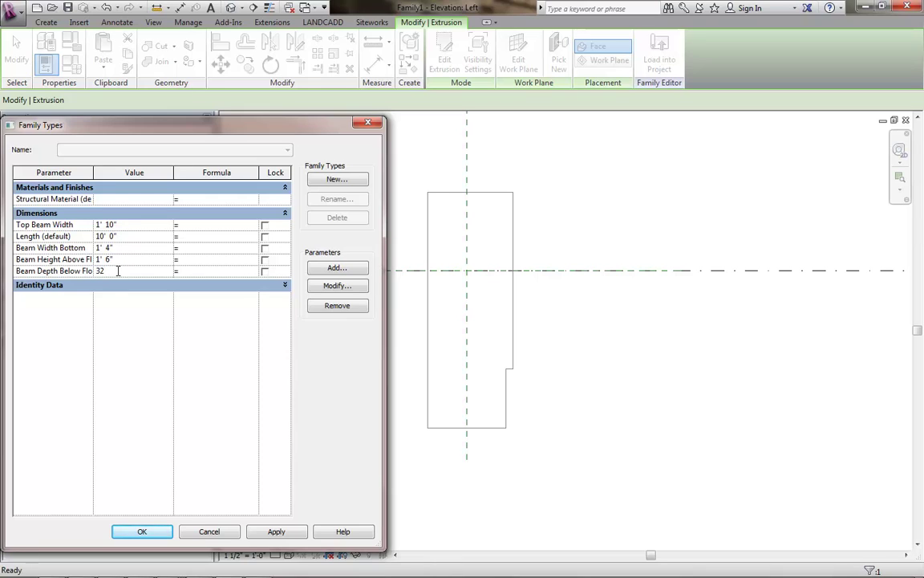
{"action": "left_click", "coordinate": [140, 259]}
{"action": "left_click", "coordinate": [253, 532]}
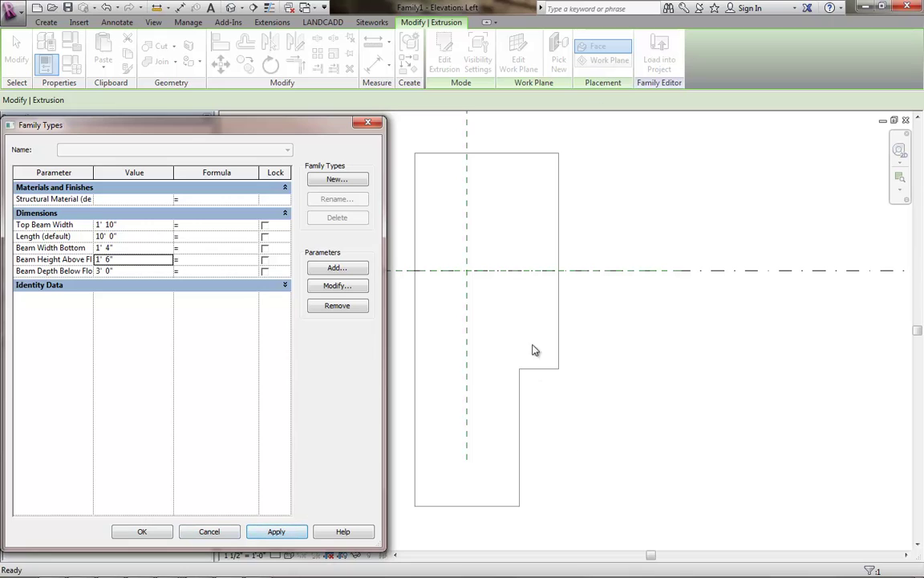
{"action": "left_click", "coordinate": [157, 533]}
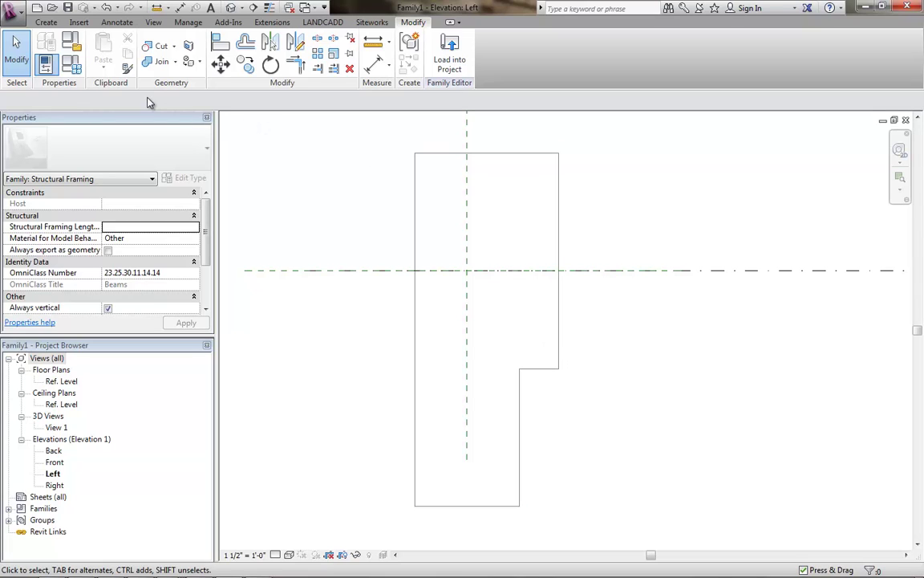
- Save the family on the Desktop as EP_Concrete Beam - Type D.rfa
{"action": "left_click", "coordinate": [68, 7]}
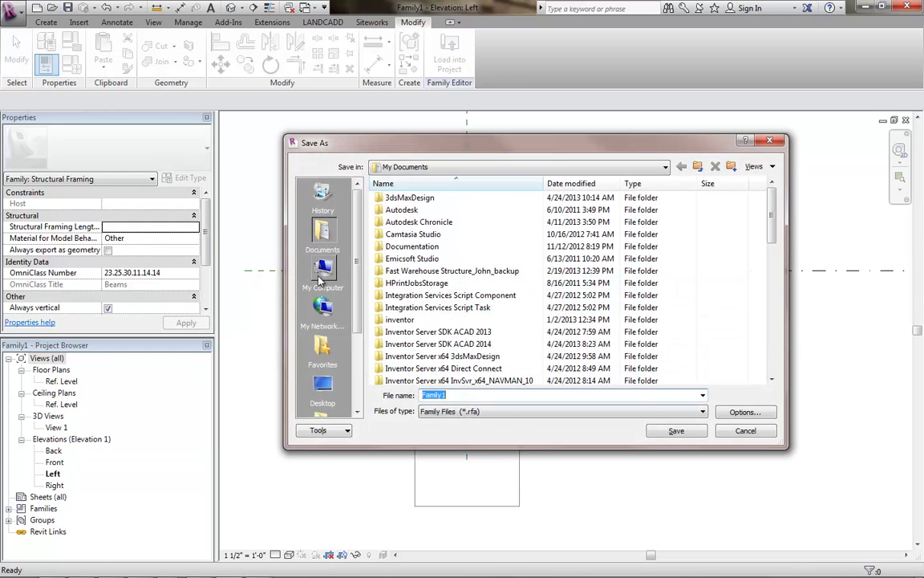
{"action": "left_click", "coordinate": [323, 392]}
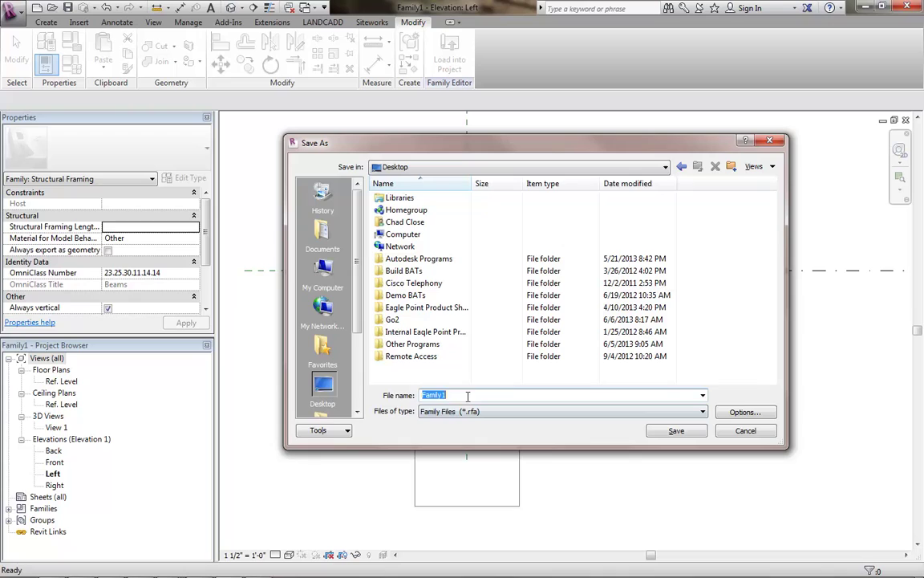
{"action": "type", "text": "EP_Concrete Beam - Type D"}
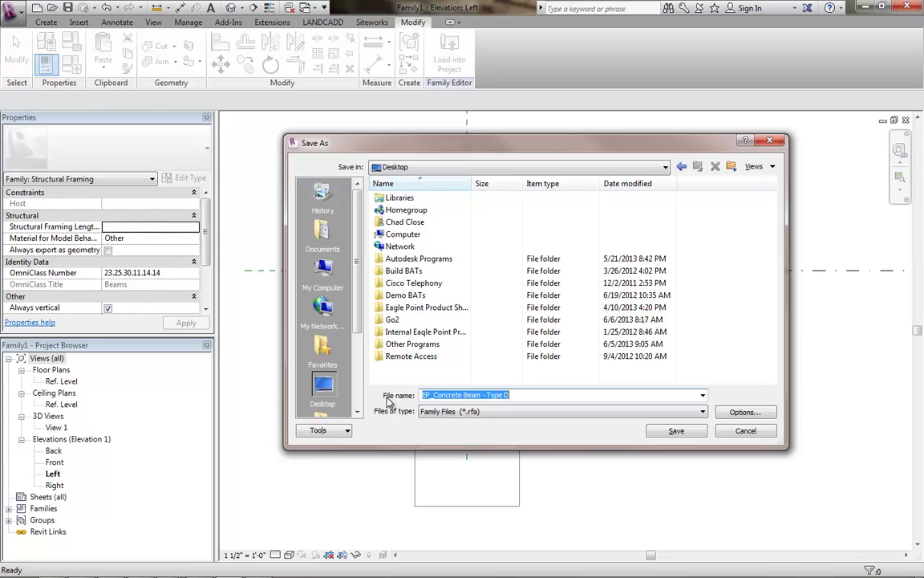
{"action": "key", "text": "Return"}
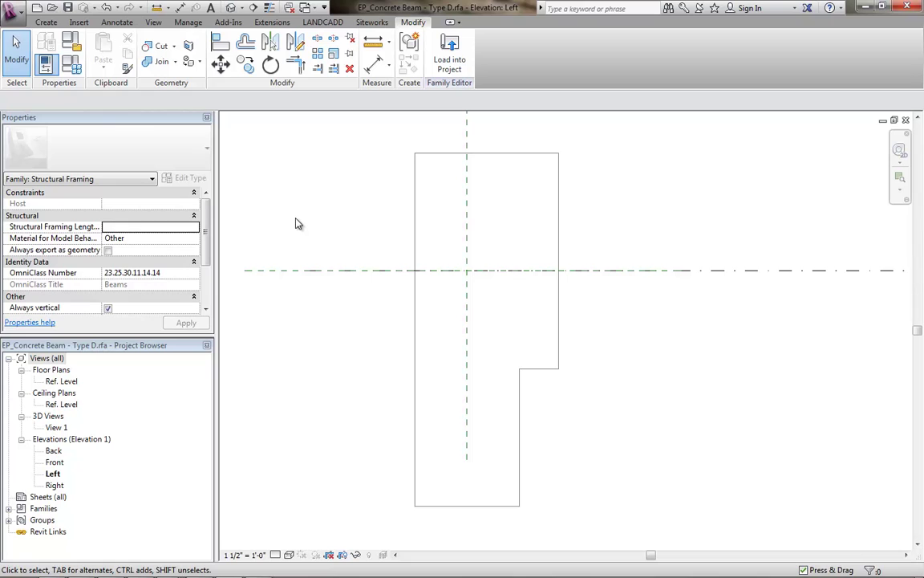
- Confirm Structural Framing as the family category
{"action": "left_click", "coordinate": [74, 47]}
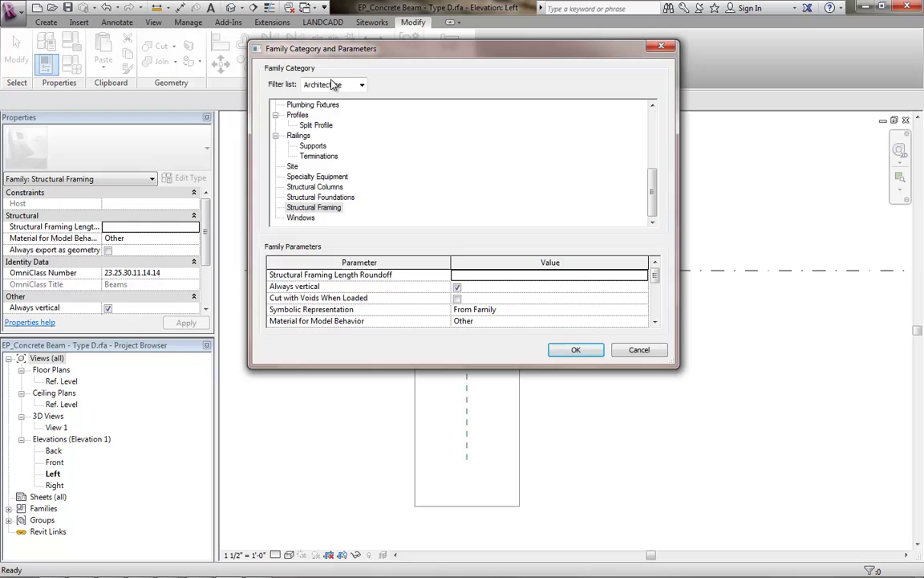
{"action": "left_click", "coordinate": [315, 208]}
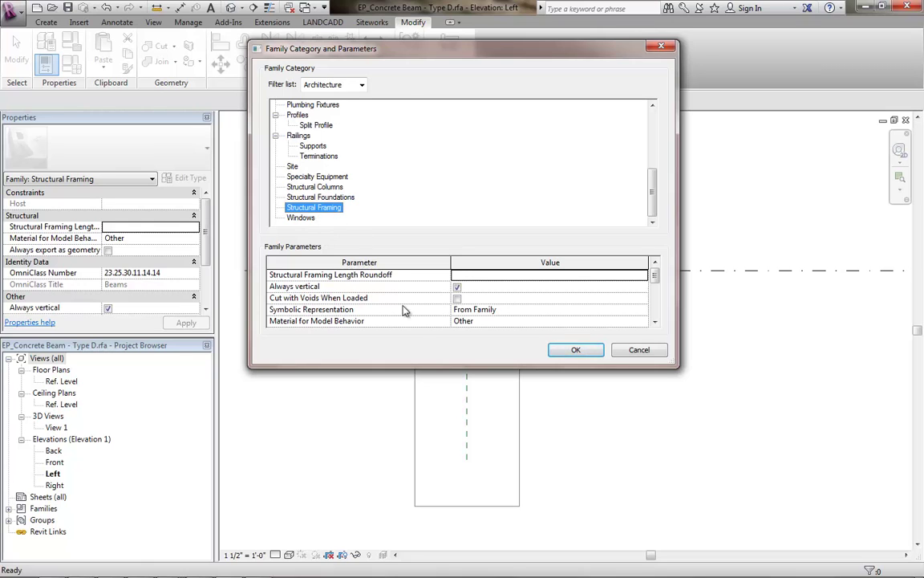
{"action": "left_click", "coordinate": [579, 352]}
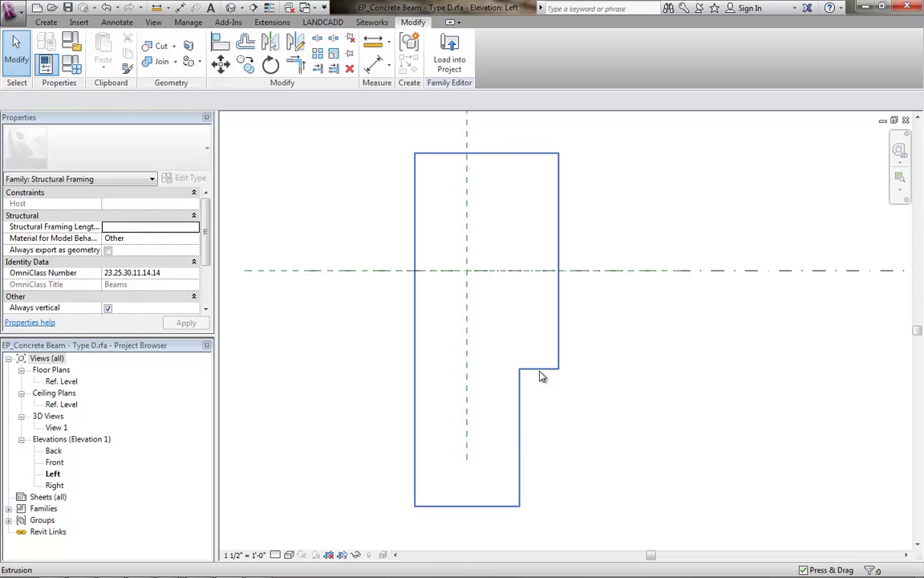
- Keep the beam extrusion visible in all views and load the family into the project
{"action": "left_click", "coordinate": [541, 377]}
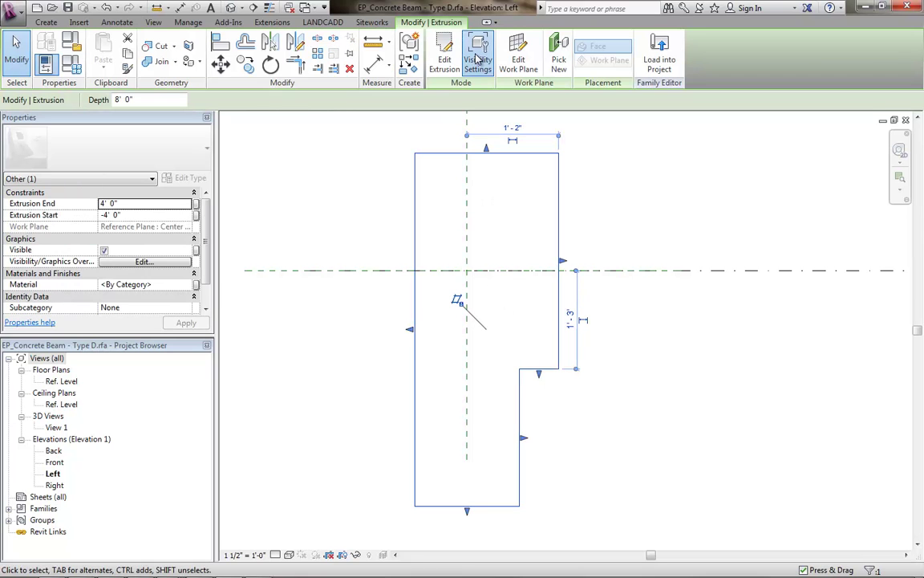
{"action": "left_click", "coordinate": [477, 58]}
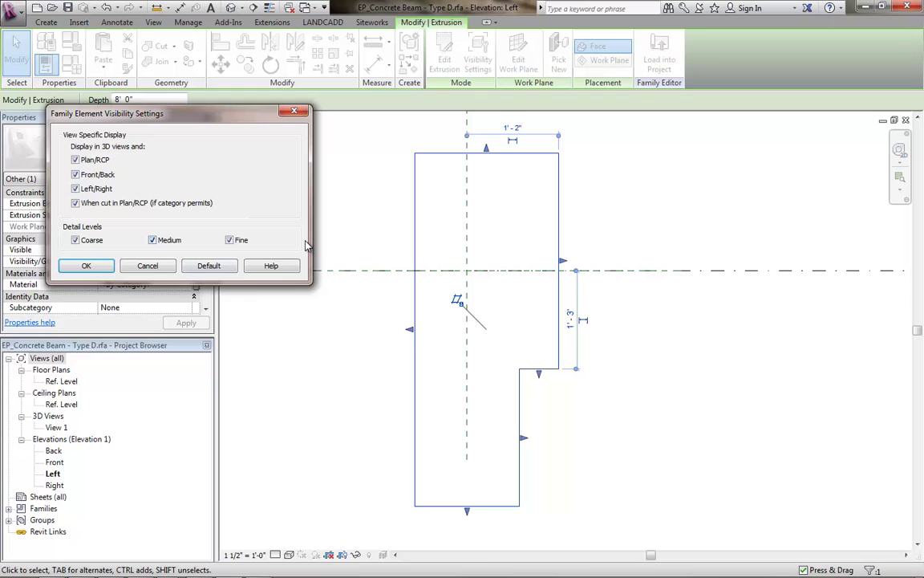
{"action": "left_click", "coordinate": [85, 267]}
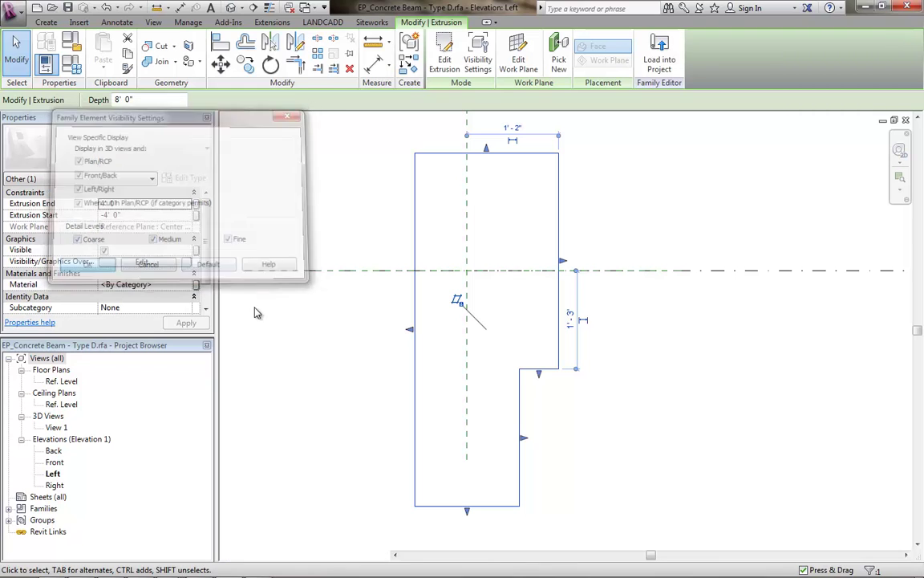
{"action": "left_click", "coordinate": [278, 330]}
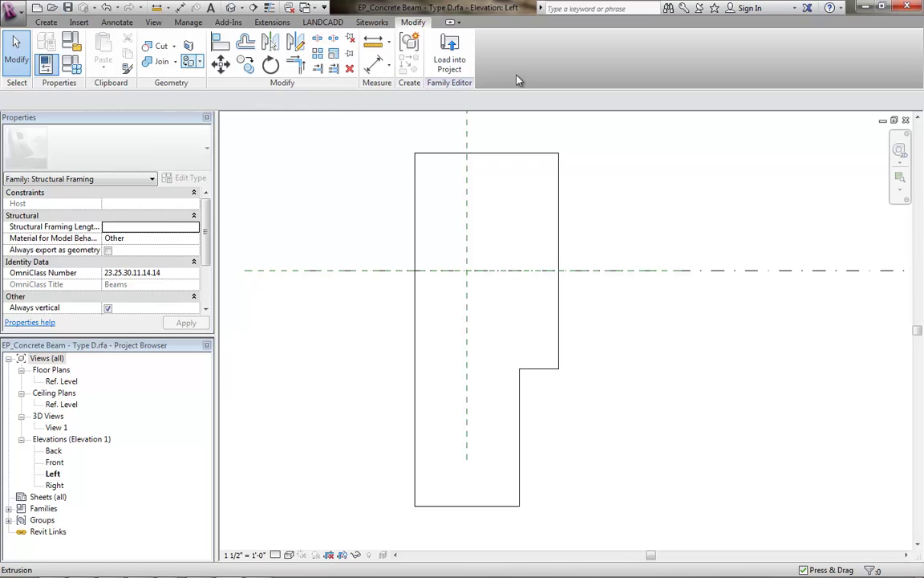
{"action": "left_click", "coordinate": [451, 63]}
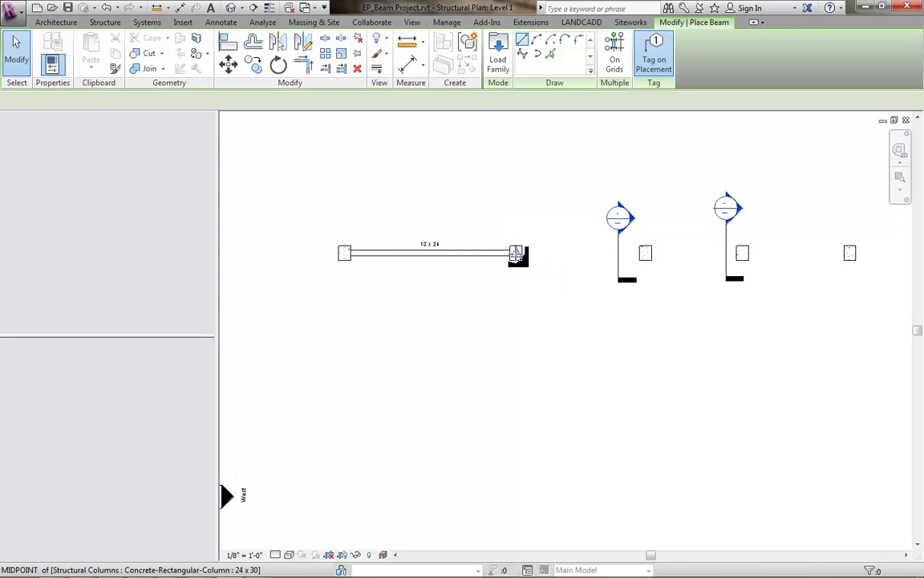
- Place an EP_Concrete Beam - Type D beam between the next two columns
{"action": "left_click", "coordinate": [516, 253]}
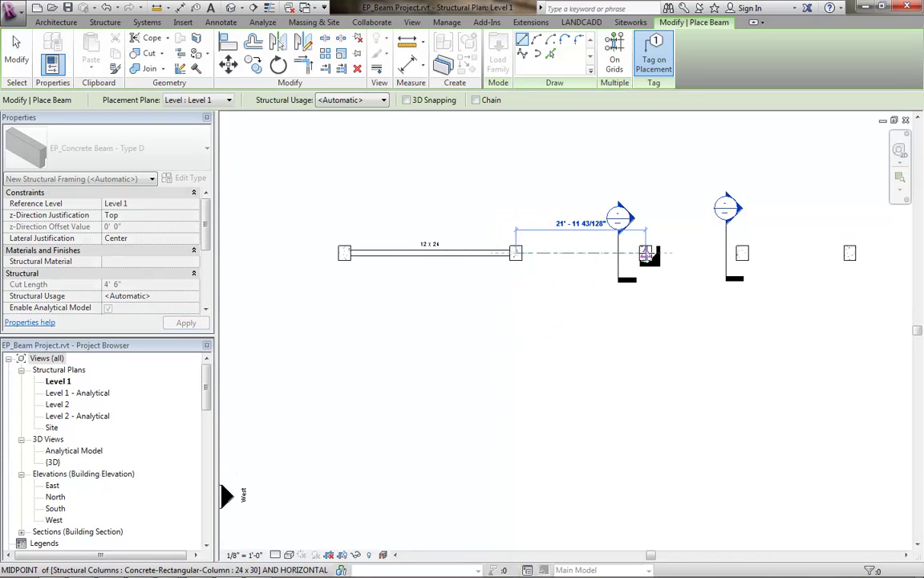
{"action": "left_click", "coordinate": [646, 254]}
{"action": "key", "text": "Escape"}
{"action": "key", "text": "Escape"}
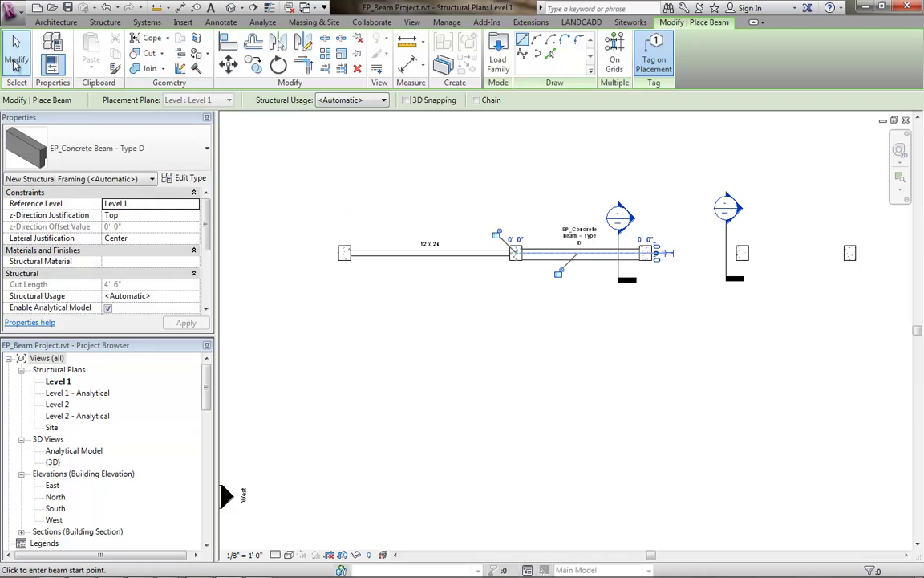
- Go to Section 5 through the beam and select the beam's cross-section
{"action": "left_click", "coordinate": [622, 271]}
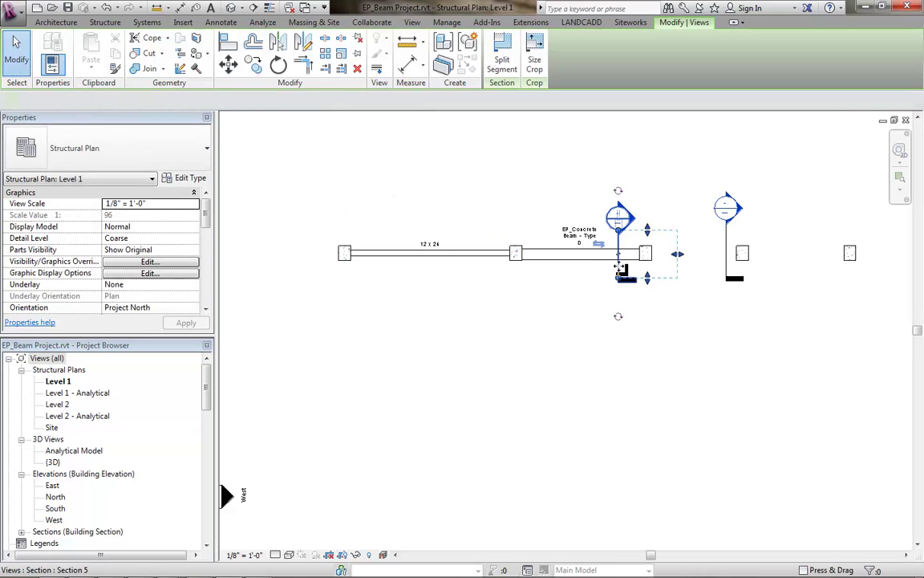
{"action": "right_click", "coordinate": [641, 255]}
{"action": "left_click", "coordinate": [646, 320]}
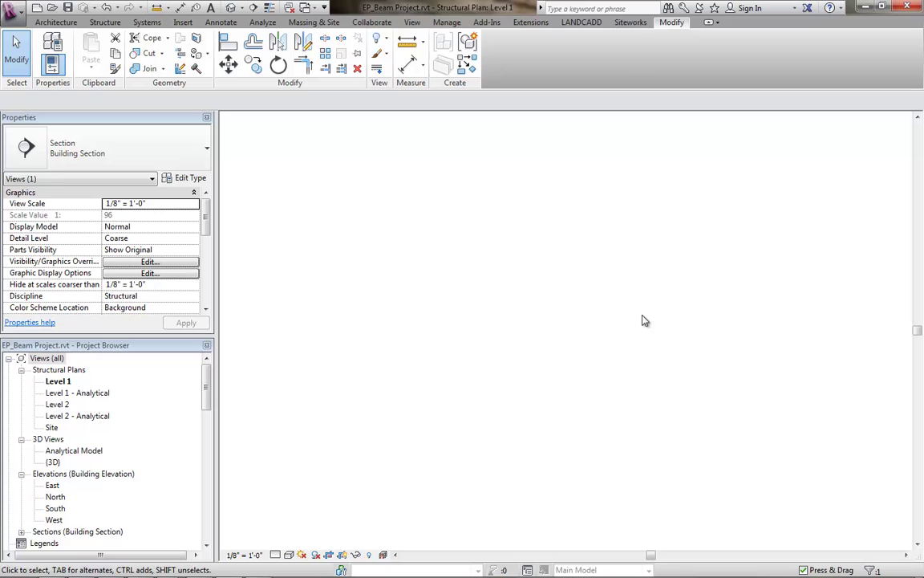
{"action": "scroll", "coordinate": [584, 359], "scroll_direction": "up", "scroll_amount": 1}
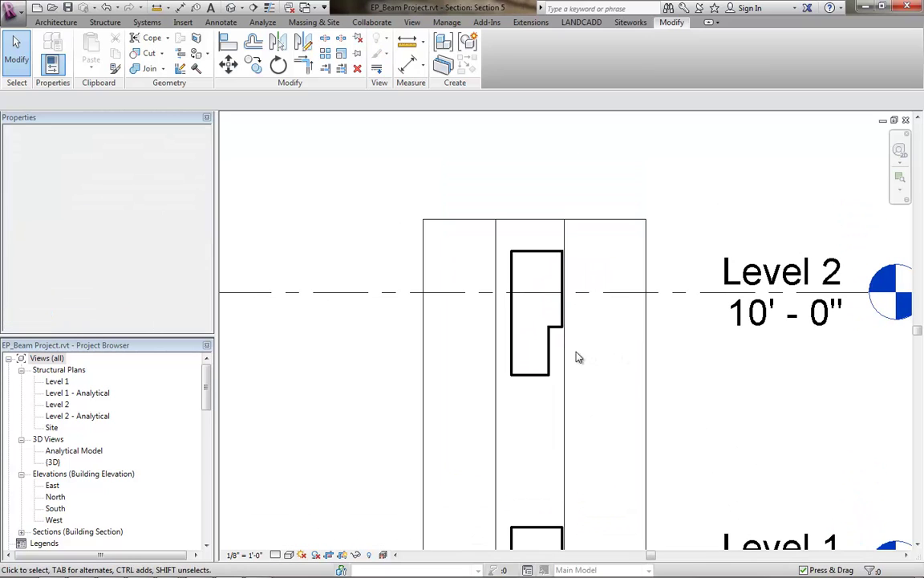
{"action": "scroll", "coordinate": [557, 336], "scroll_direction": "up", "scroll_amount": 3}
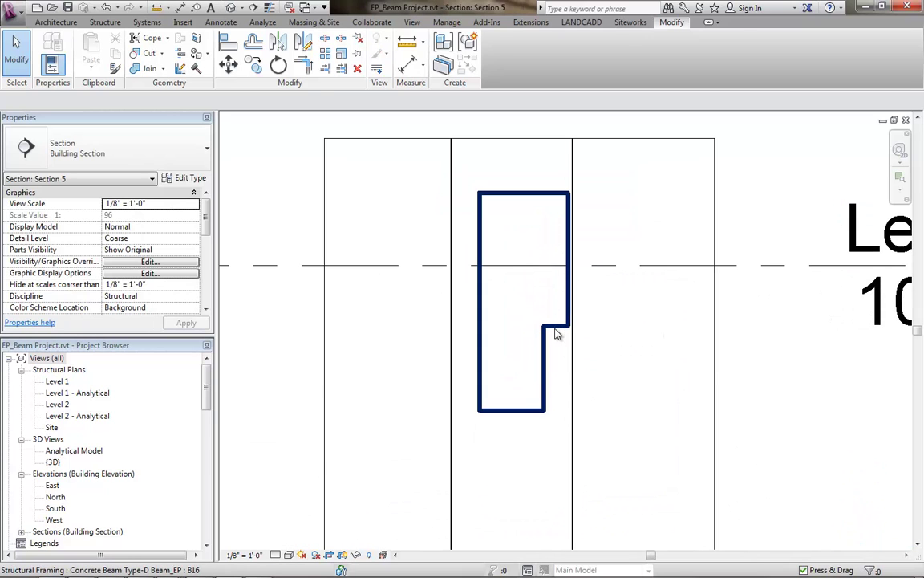
{"action": "left_click", "coordinate": [545, 233]}
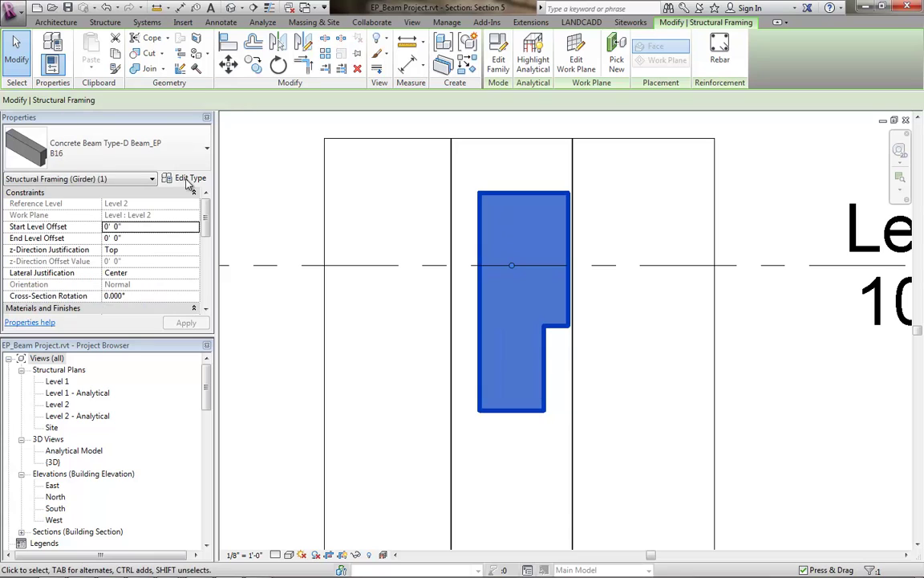
- Give the B16 type a 2' top width, 1' 2" bottom width and 12" height above floor
{"action": "left_click", "coordinate": [191, 179]}
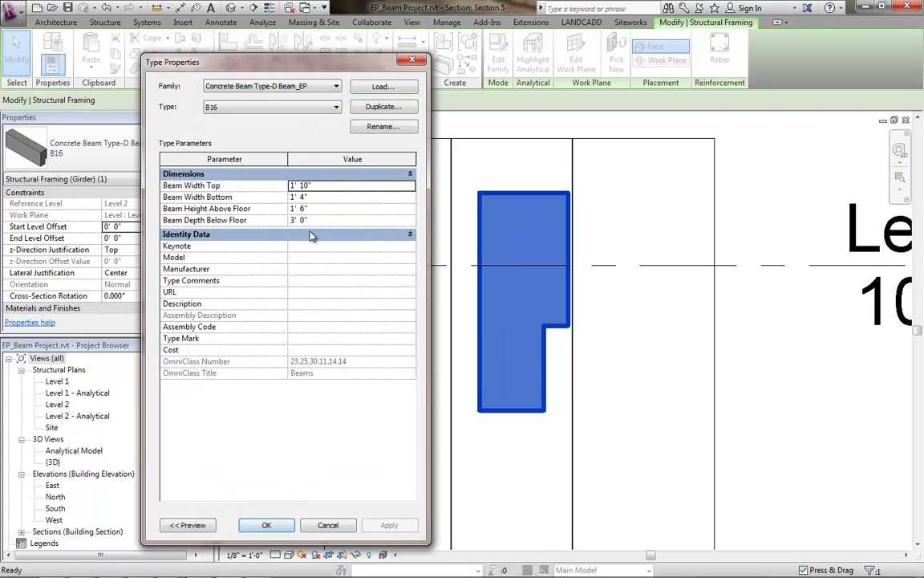
{"action": "left_click", "coordinate": [322, 189]}
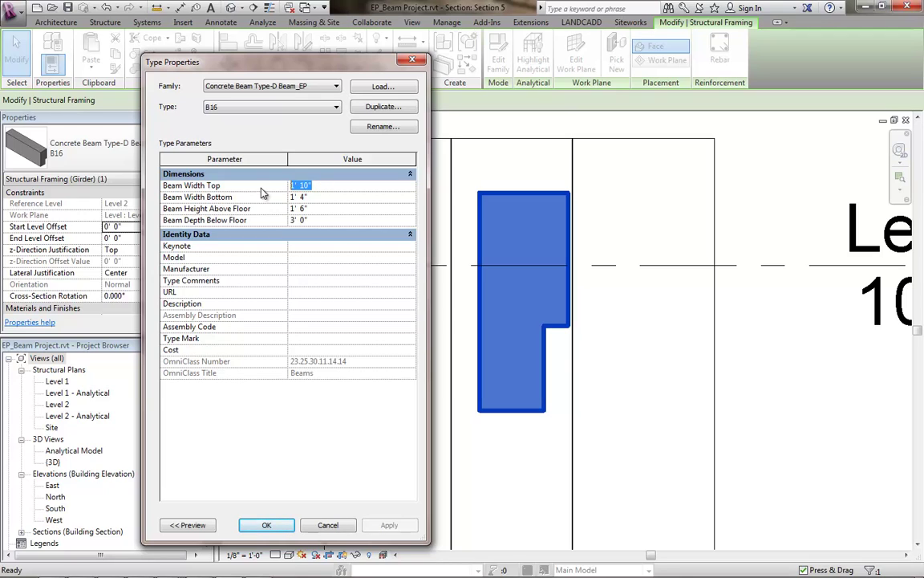
{"action": "type", "text": "2"}
{"action": "key", "text": "Tab"}
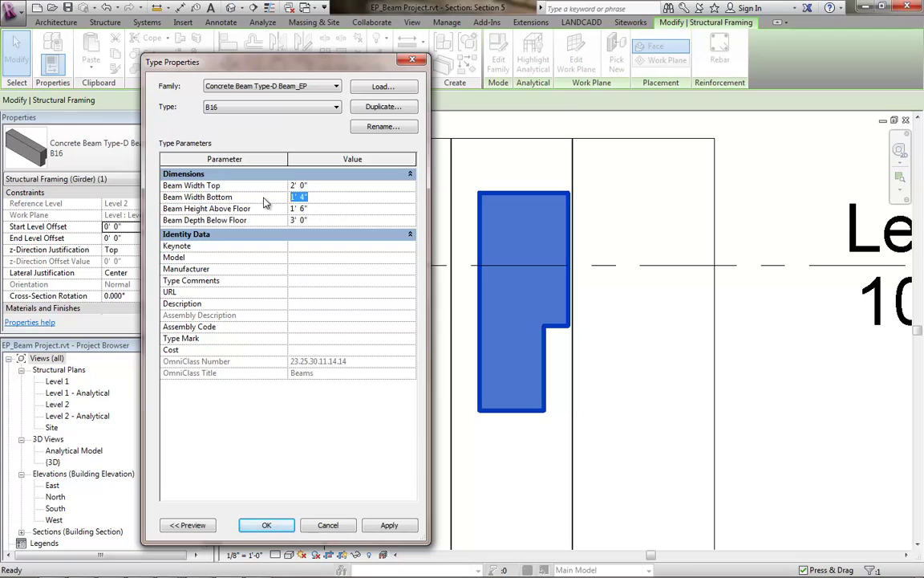
{"action": "type", "text": "1' 2"}
{"action": "key", "text": "Tab"}
{"action": "type", "text": "12"}
{"action": "left_click", "coordinate": [385, 525]}
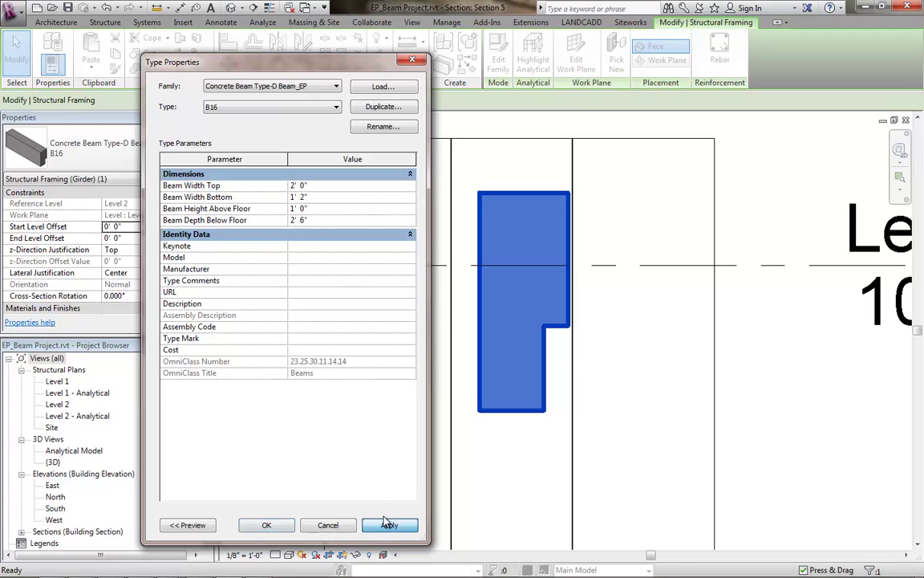
{"action": "left_click", "coordinate": [367, 525]}
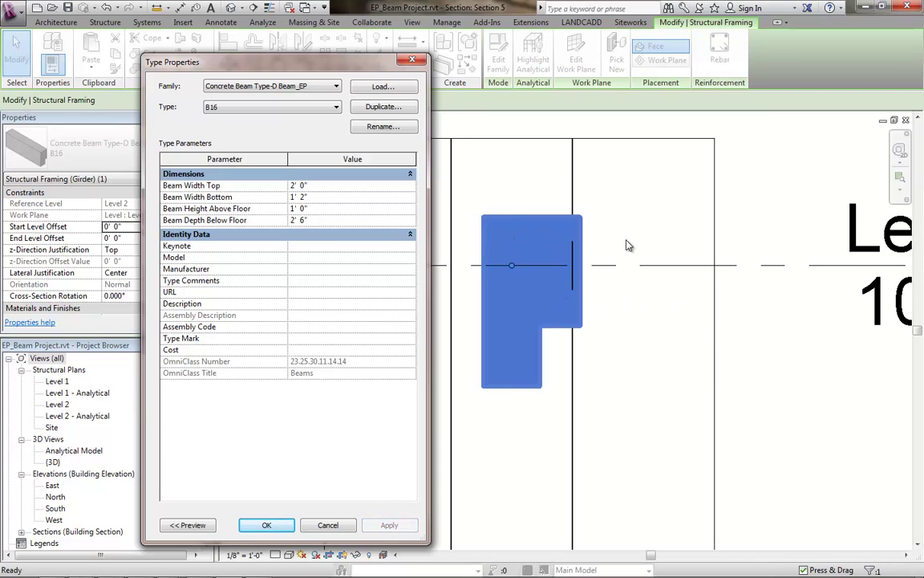
{"action": "left_click", "coordinate": [266, 526]}
- Dimension the beam's 2' - 0" top width above the section
{"action": "left_click", "coordinate": [485, 188]}
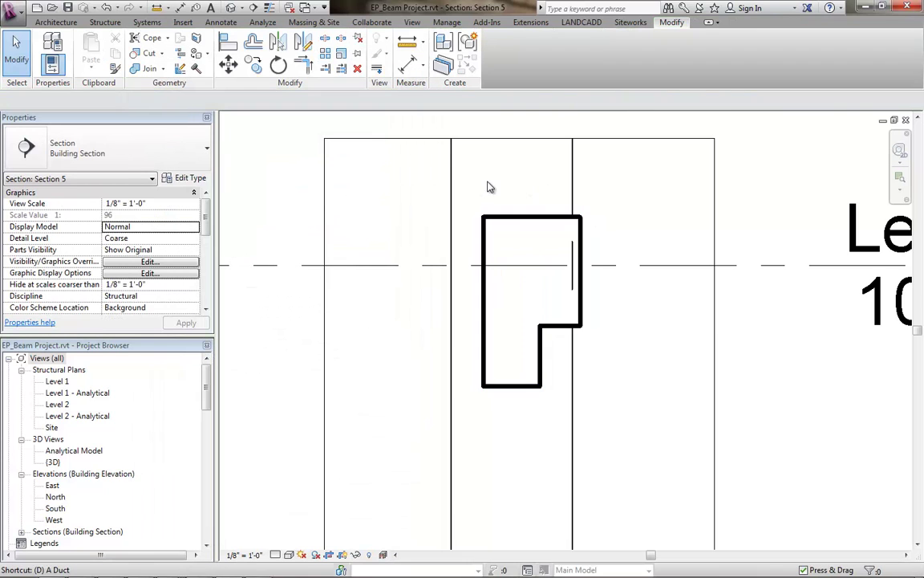
{"action": "key", "text": "i"}
{"action": "left_click", "coordinate": [483, 245]}
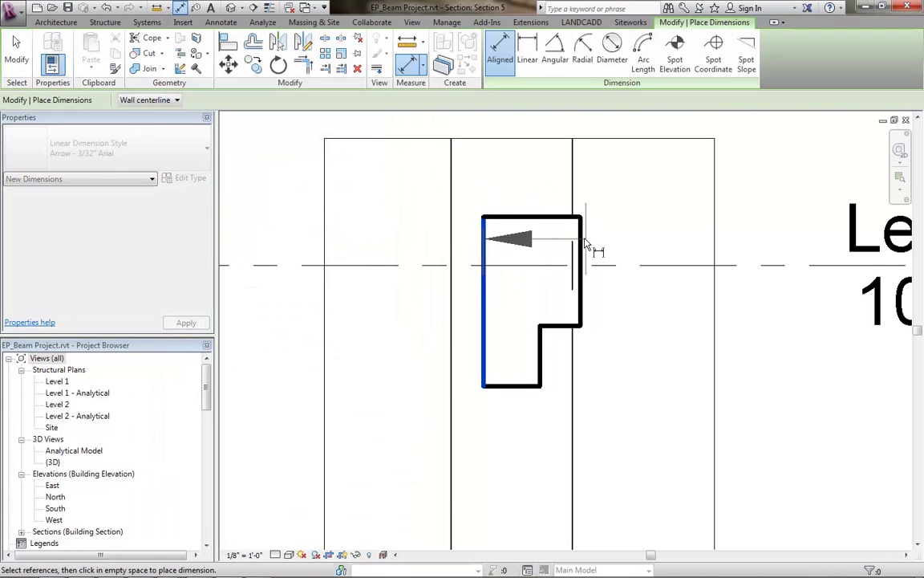
{"action": "left_click", "coordinate": [546, 200]}
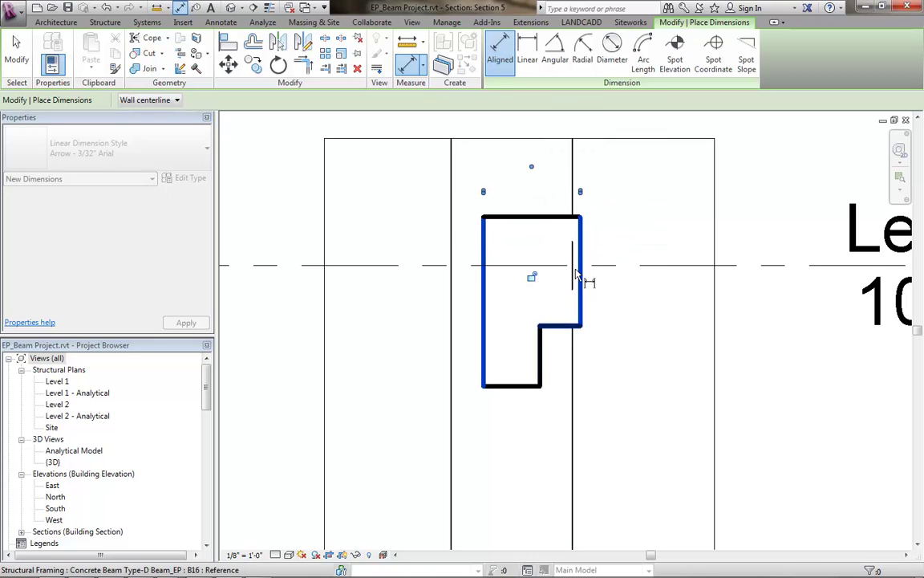
{"action": "key", "text": "Escape"}
{"action": "key", "text": "Escape"}
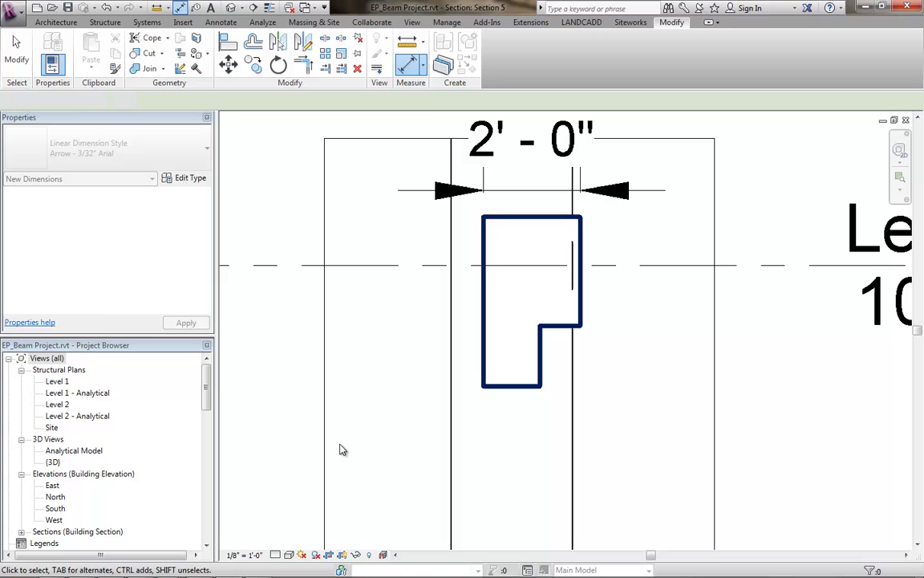
- Set the Section 5 view scale to 3/4" = 1'-0" and centre the beam
{"action": "left_click", "coordinate": [240, 555]}
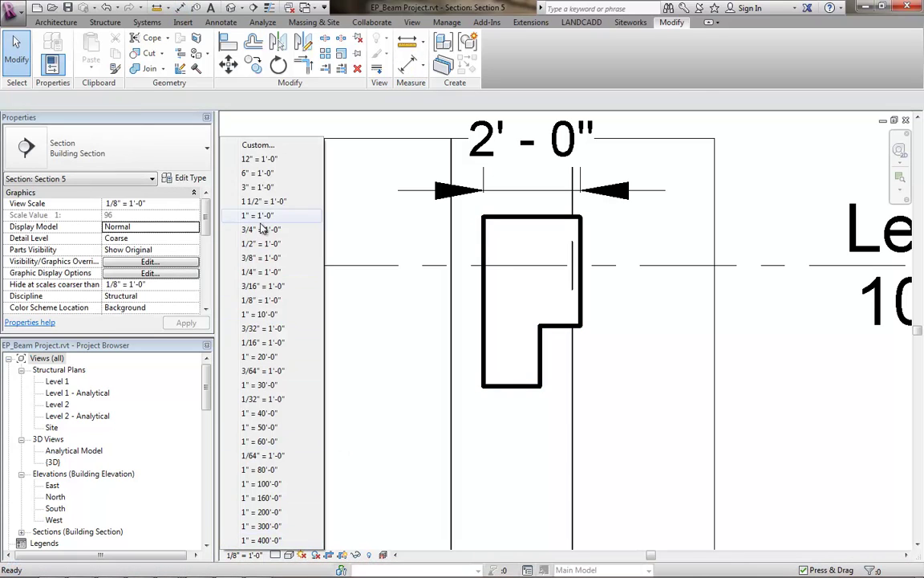
{"action": "left_click", "coordinate": [241, 208]}
{"action": "scroll", "coordinate": [584, 192], "scroll_direction": "up", "scroll_amount": 2}
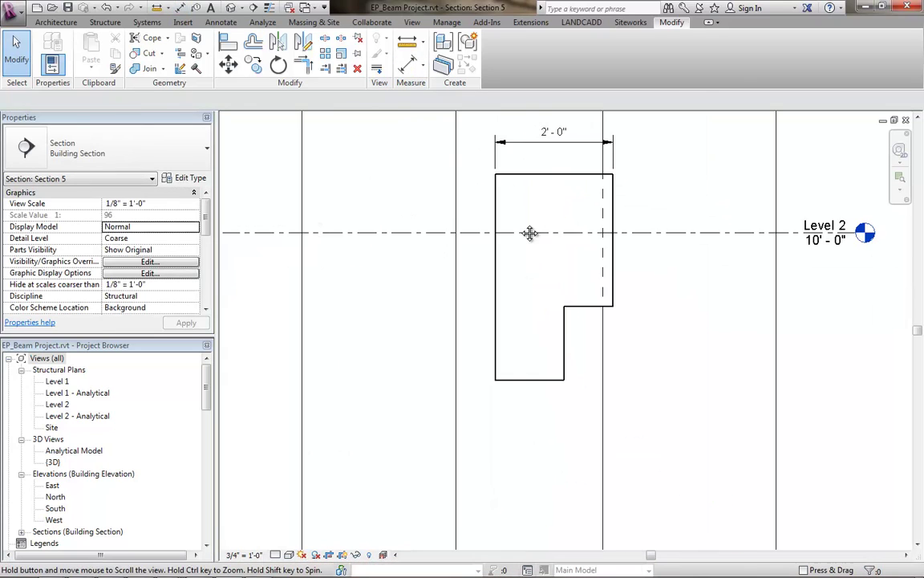
{"action": "middle_click_drag", "start_coordinate": [531, 233], "coordinate": [499, 229]}
- Dimension the 1' - 2" bottom width and the 1' - 3" depth below Level 2
{"action": "key", "text": "d"}
{"action": "key", "text": "i"}
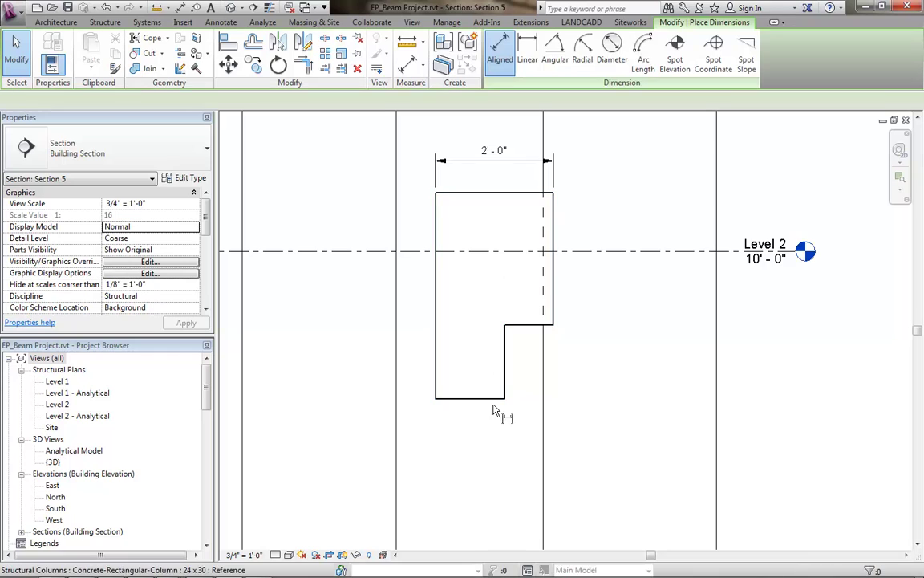
{"action": "left_click", "coordinate": [506, 391]}
{"action": "left_click", "coordinate": [438, 391]}
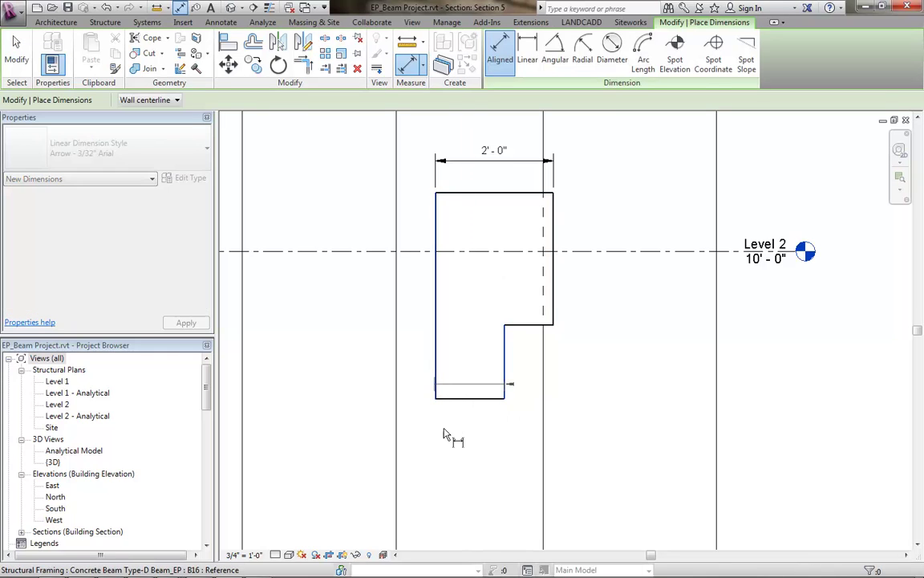
{"action": "left_click", "coordinate": [474, 426]}
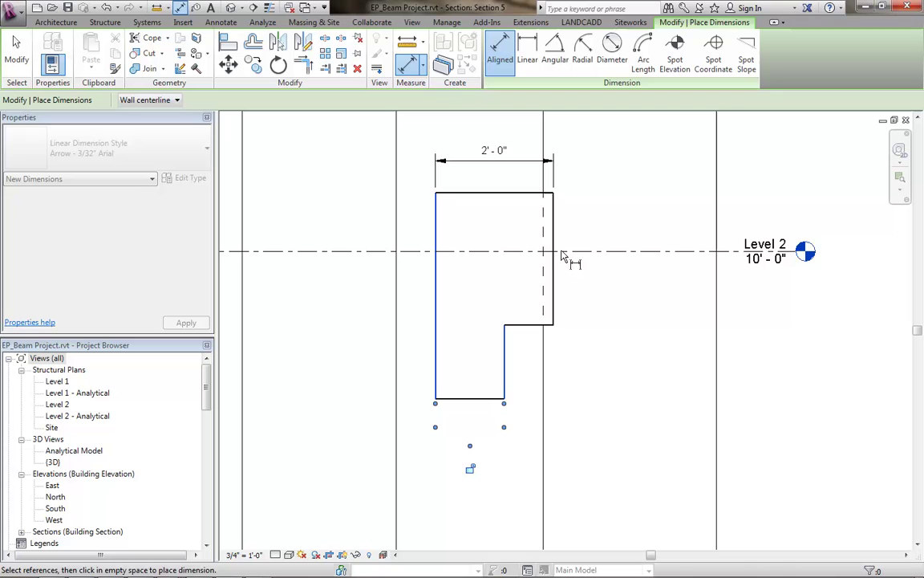
{"action": "left_click", "coordinate": [588, 257]}
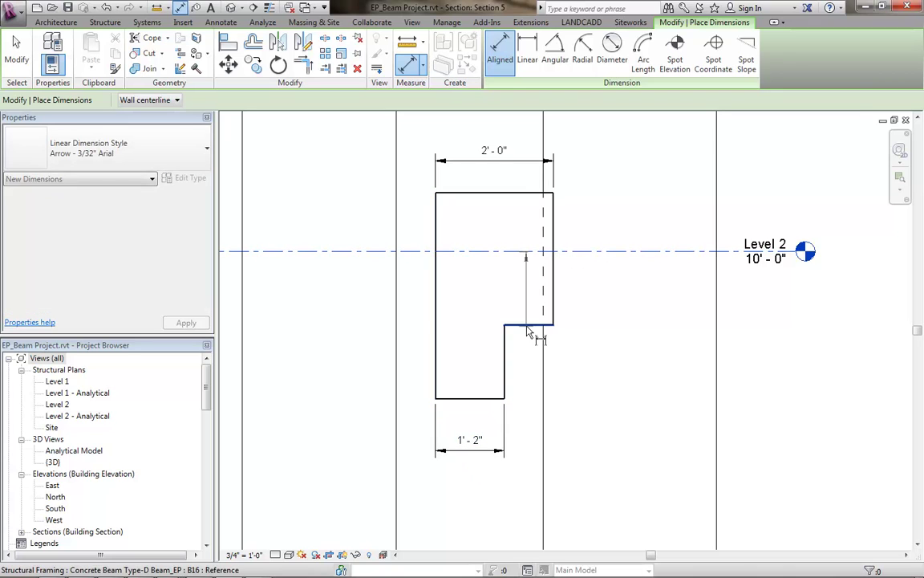
{"action": "left_click", "coordinate": [603, 329]}
{"action": "left_click", "coordinate": [596, 329]}
{"action": "key", "text": "Escape"}
{"action": "key", "text": "Escape"}
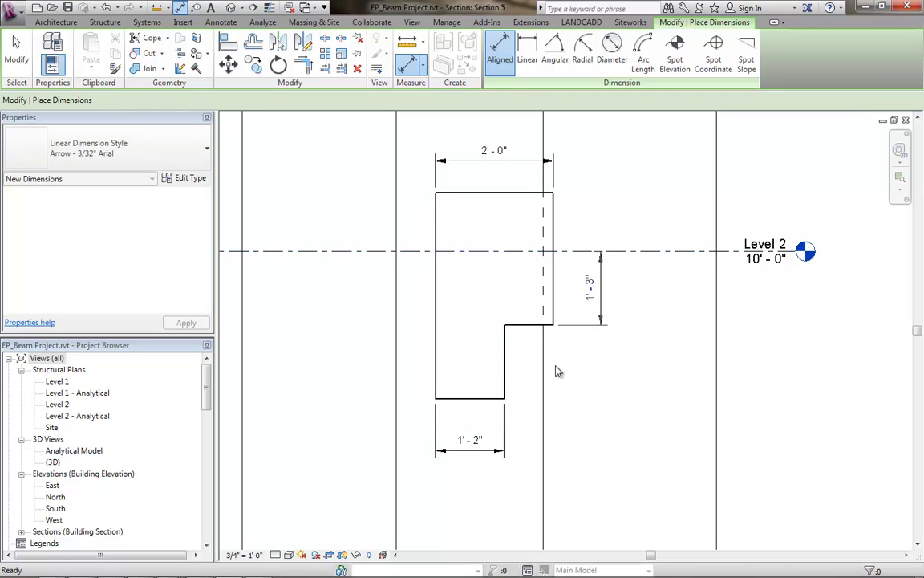
- Dimension the beam's 1' - 0" height above Level 2
{"action": "key", "text": "d"}
{"action": "key", "text": "i"}
{"action": "left_click", "coordinate": [594, 254]}
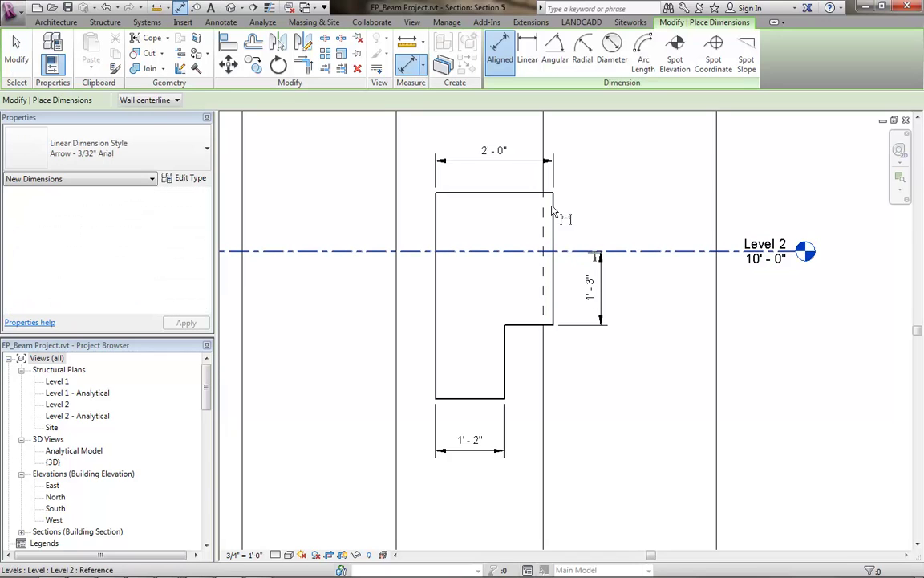
{"action": "left_click", "coordinate": [546, 196]}
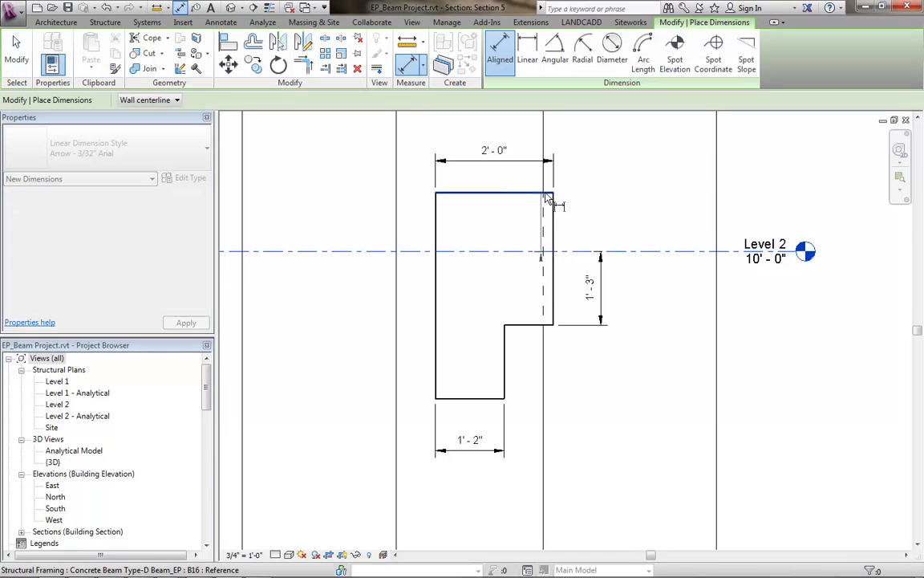
{"action": "left_click", "coordinate": [606, 178]}
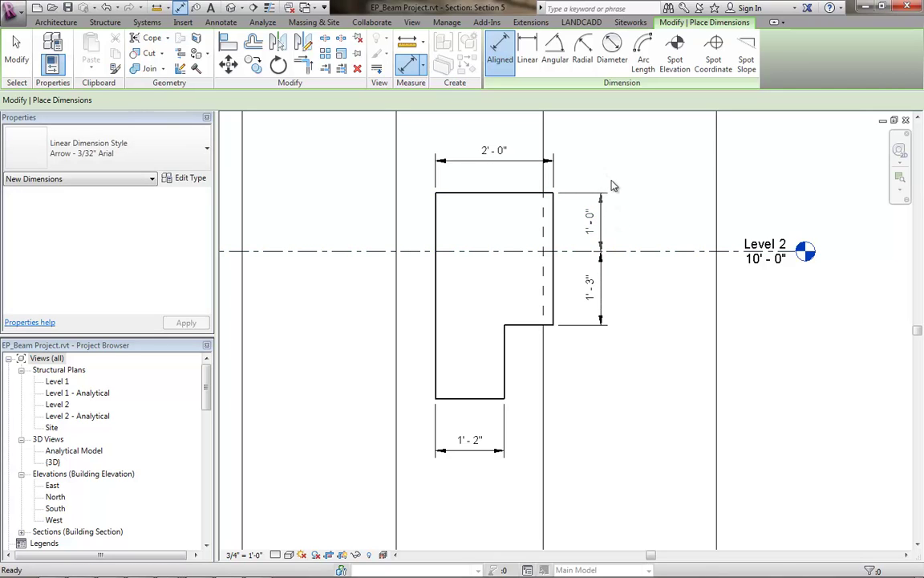
{"action": "key", "text": "Escape"}
{"action": "key", "text": "Escape"}
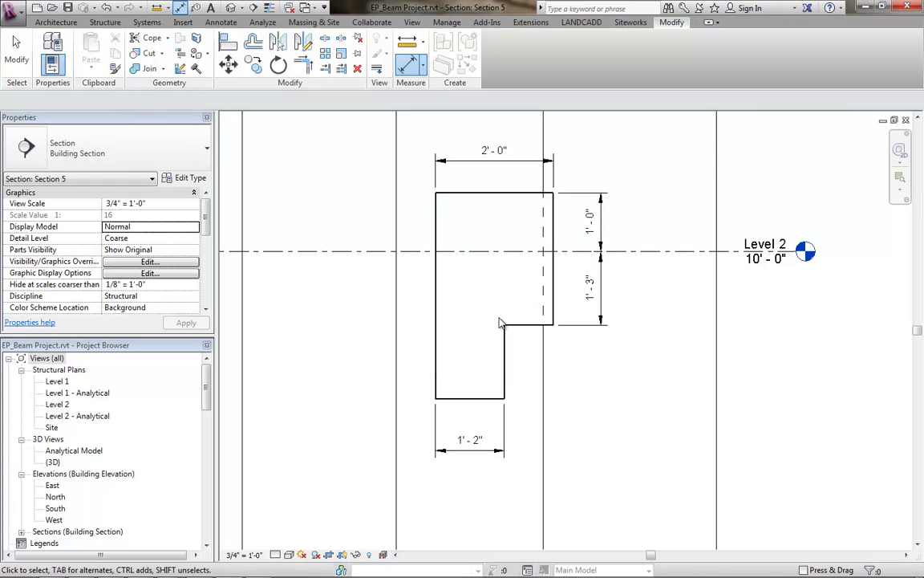